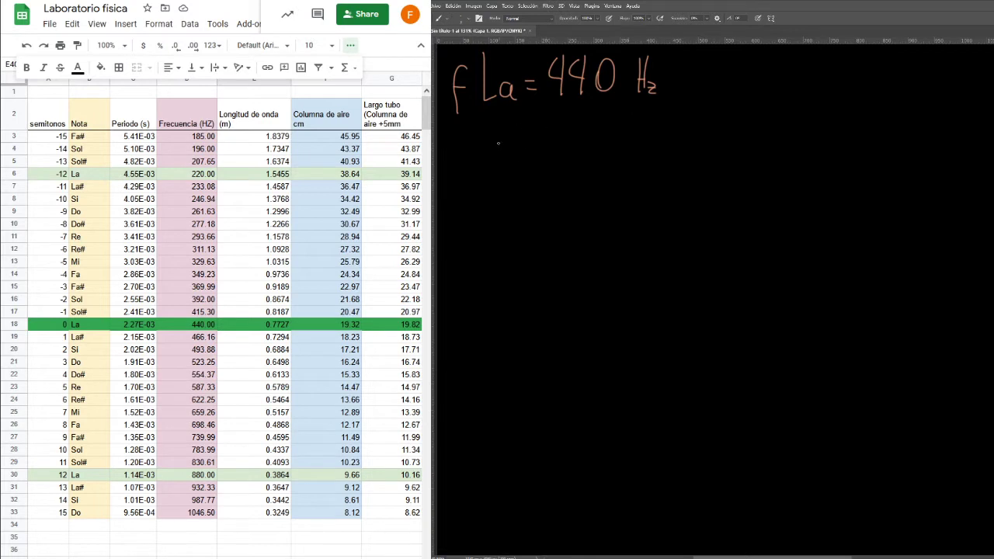
Draw a yellow wave with three crests and a horizontal axis below the La frequency, and mark its first two crests
{"action": "mouse_move", "coordinate": [498, 155]}
{"action": "left_mouse_down"}
{"action": "mouse_move", "coordinate": [509, 120]}
{"action": "mouse_move", "coordinate": [626, 175]}
{"action": "left_mouse_up"}
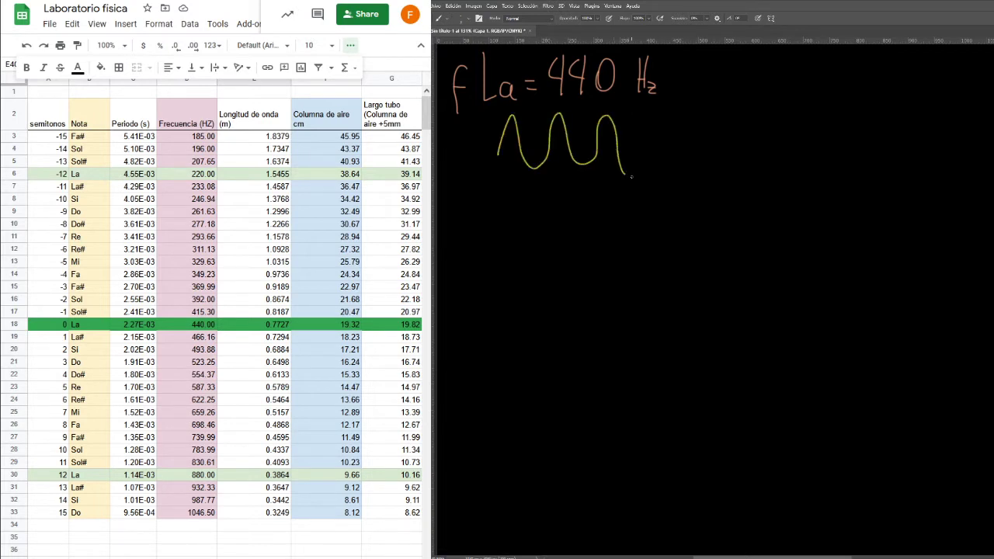
{"action": "left_click_drag", "start_coordinate": [497, 154], "coordinate": [662, 158]}
{"action": "key", "text": "ctrl+z"}
{"action": "left_click", "coordinate": [642, 146], "text": "shift"}
{"action": "left_click_drag", "start_coordinate": [512, 116], "coordinate": [529, 165]}
{"action": "left_click", "coordinate": [560, 111]}
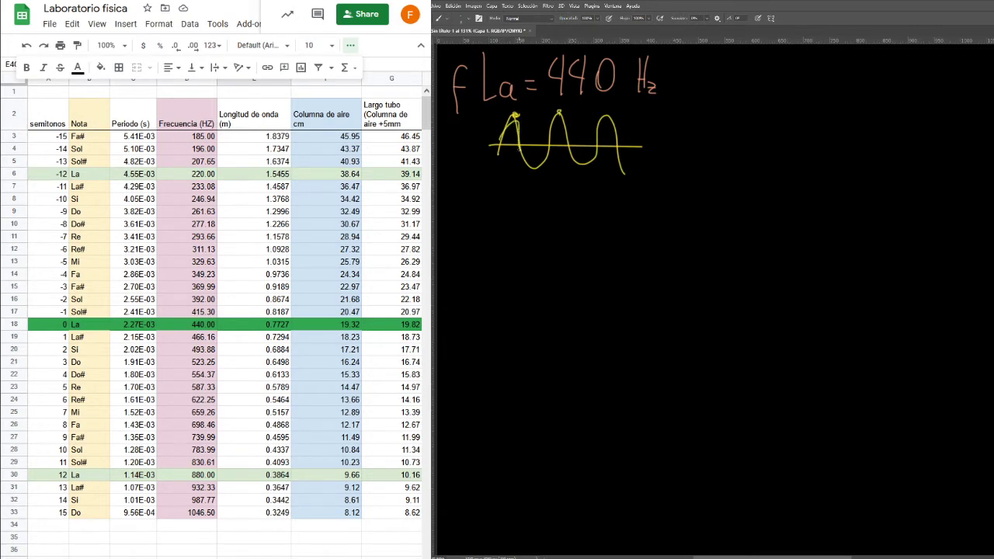
Trace one full wave cycle in pink, circle its two crests and label the cycle 1
{"action": "mouse_move", "coordinate": [501, 143]}
{"action": "left_mouse_down"}
{"action": "mouse_move", "coordinate": [519, 109]}
{"action": "mouse_move", "coordinate": [543, 172]}
{"action": "mouse_move", "coordinate": [559, 113]}
{"action": "left_mouse_up"}
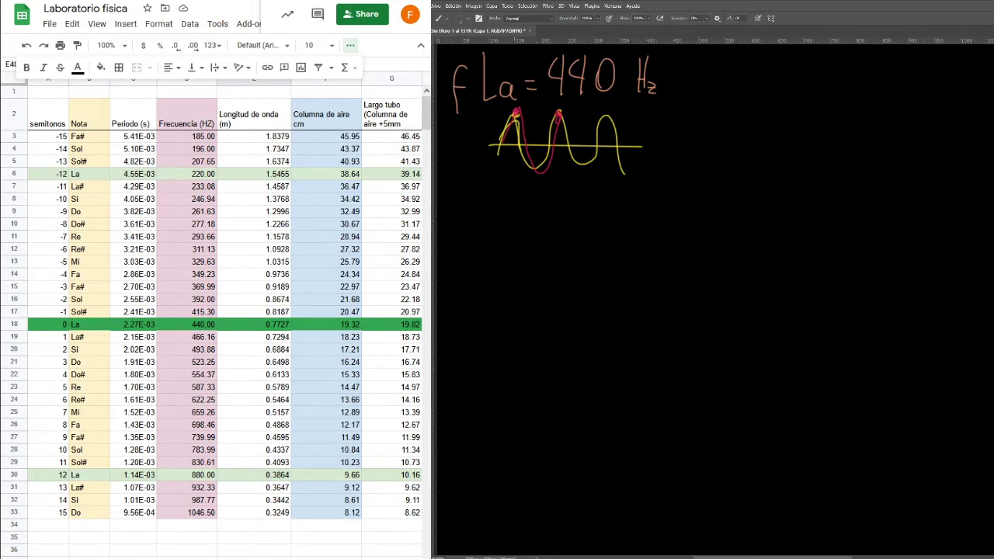
{"action": "mouse_move", "coordinate": [516, 107]}
{"action": "left_mouse_down"}
{"action": "mouse_move", "coordinate": [551, 118]}
{"action": "mouse_move", "coordinate": [555, 106]}
{"action": "left_mouse_up"}
{"action": "left_click_drag", "start_coordinate": [531, 189], "coordinate": [535, 201]}
{"action": "left_click_drag", "start_coordinate": [491, 109], "coordinate": [514, 108]}
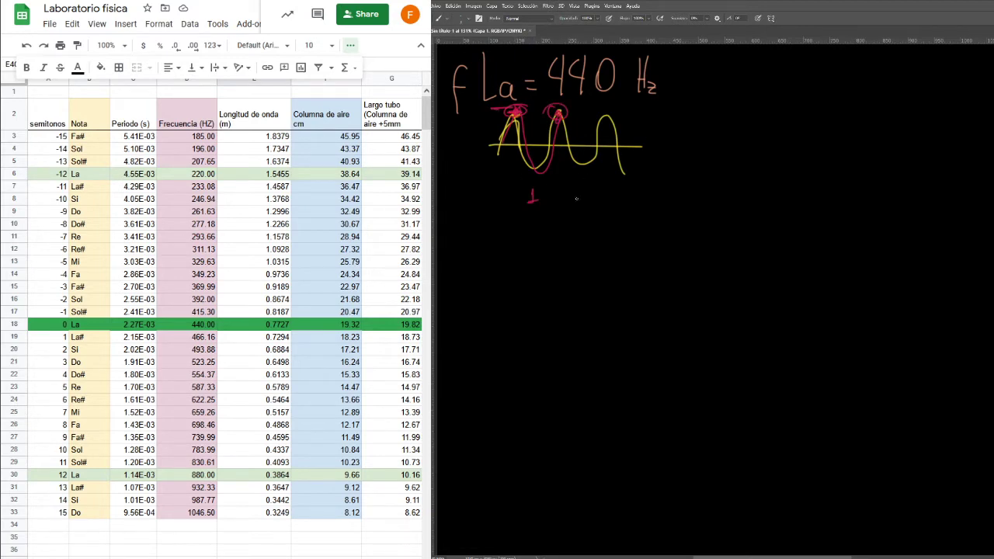
{"action": "left_click_drag", "start_coordinate": [557, 104], "coordinate": [636, 107]}
Undo all the strokes of the wave sketch, its axis and its markings, keeping only the La frequency line
{"action": "key", "text": "ctrl+z"}
{"action": "key", "text": "ctrl+z"}
{"action": "key", "text": "ctrl+z"}
{"action": "key", "text": "ctrl+z"}
{"action": "key", "text": "ctrl+z"}
{"action": "key", "text": "ctrl+z"}
{"action": "key", "text": "ctrl+z"}
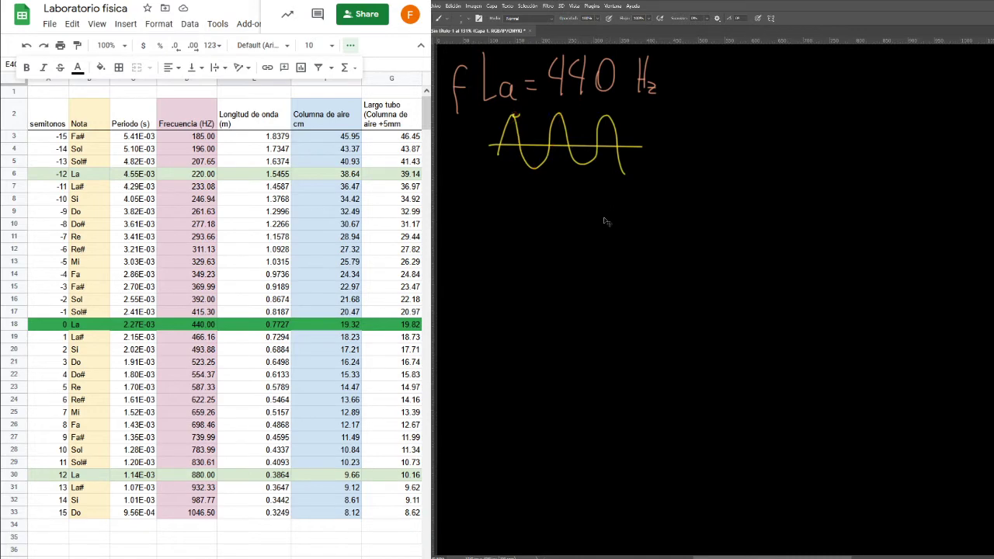
{"action": "key", "text": "ctrl+z"}
{"action": "key", "text": "ctrl+z"}
{"action": "key", "text": "ctrl+z"}
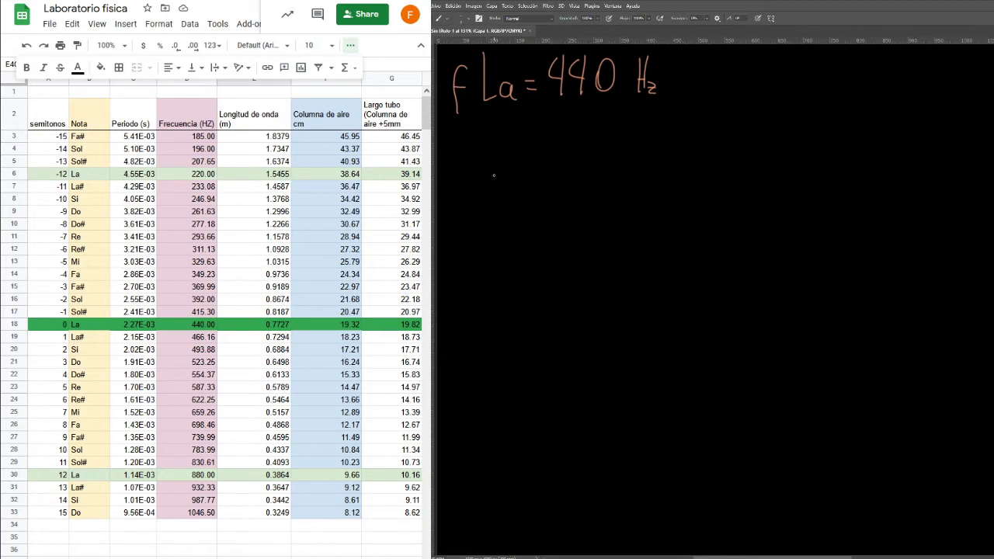
Handwrite the start of the semitone formula, "fLa# = fLa ·", in pink below the La frequency
{"action": "mouse_move", "coordinate": [487, 161]}
{"action": "left_mouse_down"}
{"action": "mouse_move", "coordinate": [501, 204]}
{"action": "mouse_move", "coordinate": [521, 204]}
{"action": "left_mouse_up"}
{"action": "left_click_drag", "start_coordinate": [533, 158], "coordinate": [532, 203]}
{"action": "left_click_drag", "start_coordinate": [542, 156], "coordinate": [540, 195]}
{"action": "left_click_drag", "start_coordinate": [525, 179], "coordinate": [552, 185]}
{"action": "left_click_drag", "start_coordinate": [478, 186], "coordinate": [469, 224]}
{"action": "left_click_drag", "start_coordinate": [467, 201], "coordinate": [487, 200]}
{"action": "mouse_move", "coordinate": [571, 180]}
{"action": "left_mouse_down"}
{"action": "mouse_move", "coordinate": [583, 179]}
{"action": "mouse_move", "coordinate": [597, 217]}
{"action": "left_mouse_up"}
{"action": "mouse_move", "coordinate": [633, 154]}
{"action": "left_mouse_down"}
{"action": "mouse_move", "coordinate": [635, 200]}
{"action": "mouse_move", "coordinate": [654, 198]}
{"action": "left_mouse_up"}
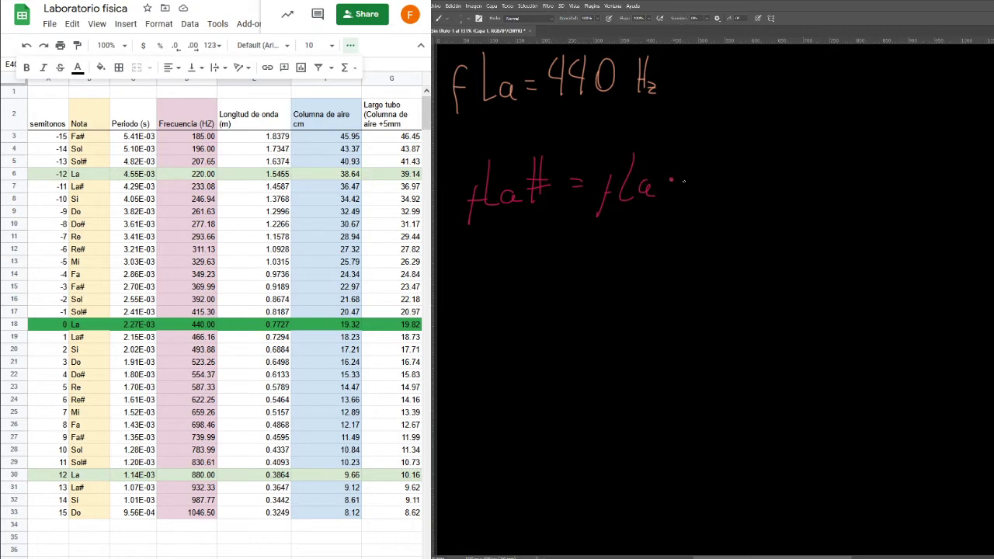
Complete the formula with the twelfth root of 2 in parentheses, raised to the power n
{"action": "mouse_move", "coordinate": [696, 158]}
{"action": "left_mouse_down"}
{"action": "mouse_move", "coordinate": [697, 171]}
{"action": "mouse_move", "coordinate": [712, 169]}
{"action": "mouse_move", "coordinate": [729, 143]}
{"action": "mouse_move", "coordinate": [755, 165]}
{"action": "mouse_move", "coordinate": [749, 196]}
{"action": "left_mouse_up"}
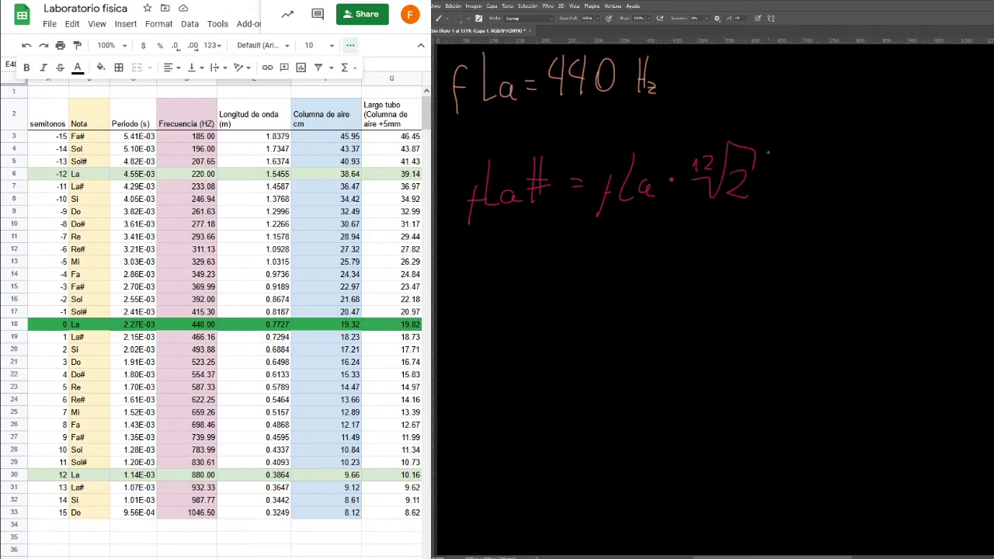
{"action": "left_click_drag", "start_coordinate": [765, 143], "coordinate": [753, 218]}
{"action": "left_click_drag", "start_coordinate": [696, 140], "coordinate": [694, 215]}
{"action": "left_click_drag", "start_coordinate": [771, 146], "coordinate": [788, 156]}
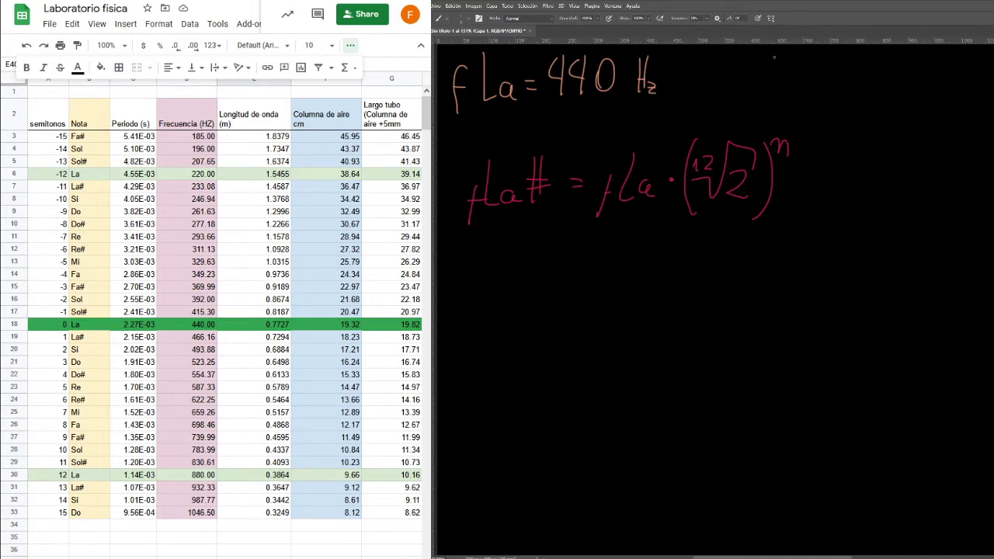
Handwrite the note "n = semitonos que separan ambas nota" above the formula, beside the La frequency
{"action": "mouse_move", "coordinate": [712, 70]}
{"action": "left_mouse_down"}
{"action": "mouse_move", "coordinate": [723, 61]}
{"action": "mouse_move", "coordinate": [734, 72]}
{"action": "mouse_move", "coordinate": [810, 59]}
{"action": "mouse_move", "coordinate": [826, 73]}
{"action": "mouse_move", "coordinate": [876, 64]}
{"action": "mouse_move", "coordinate": [883, 73]}
{"action": "left_mouse_up"}
{"action": "mouse_move", "coordinate": [751, 84]}
{"action": "left_mouse_down"}
{"action": "mouse_move", "coordinate": [756, 102]}
{"action": "mouse_move", "coordinate": [784, 86]}
{"action": "mouse_move", "coordinate": [905, 90]}
{"action": "left_mouse_up"}
{"action": "left_click_drag", "start_coordinate": [908, 84], "coordinate": [919, 84]}
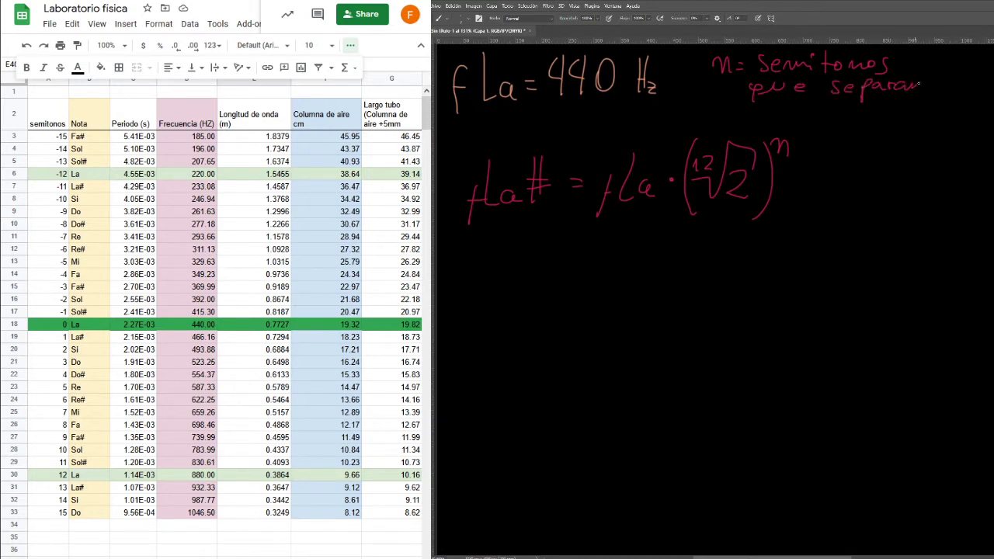
{"action": "left_click_drag", "start_coordinate": [760, 114], "coordinate": [891, 115]}
{"action": "left_click_drag", "start_coordinate": [898, 110], "coordinate": [913, 112]}
{"action": "mouse_move", "coordinate": [916, 95]}
{"action": "left_mouse_down"}
{"action": "mouse_move", "coordinate": [917, 117]}
{"action": "mouse_move", "coordinate": [927, 104]}
{"action": "mouse_move", "coordinate": [935, 118]}
{"action": "left_mouse_up"}
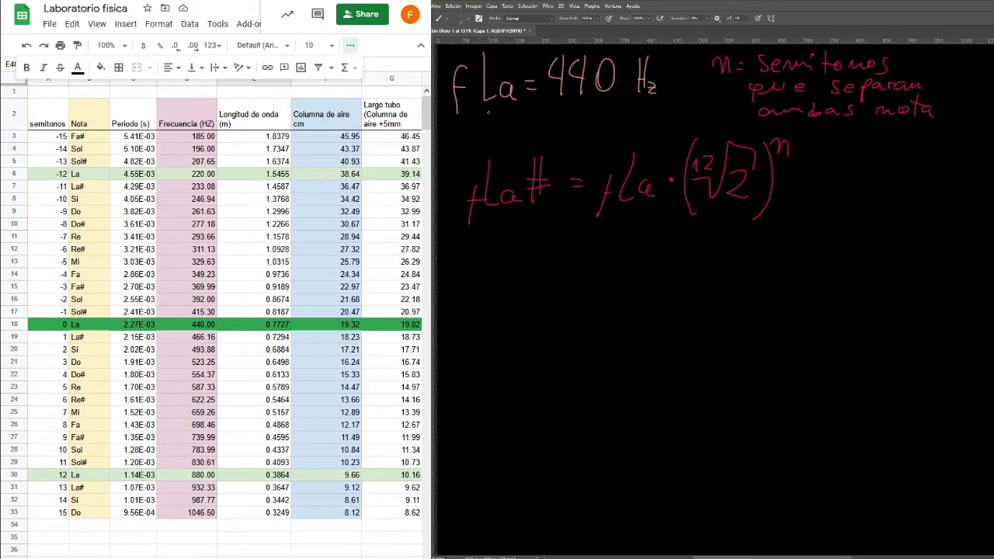
Handwrite "f Do = 261 Hz" between the La frequency and the formula
{"action": "left_click_drag", "start_coordinate": [461, 129], "coordinate": [460, 155]}
{"action": "left_click_drag", "start_coordinate": [458, 141], "coordinate": [528, 127]}
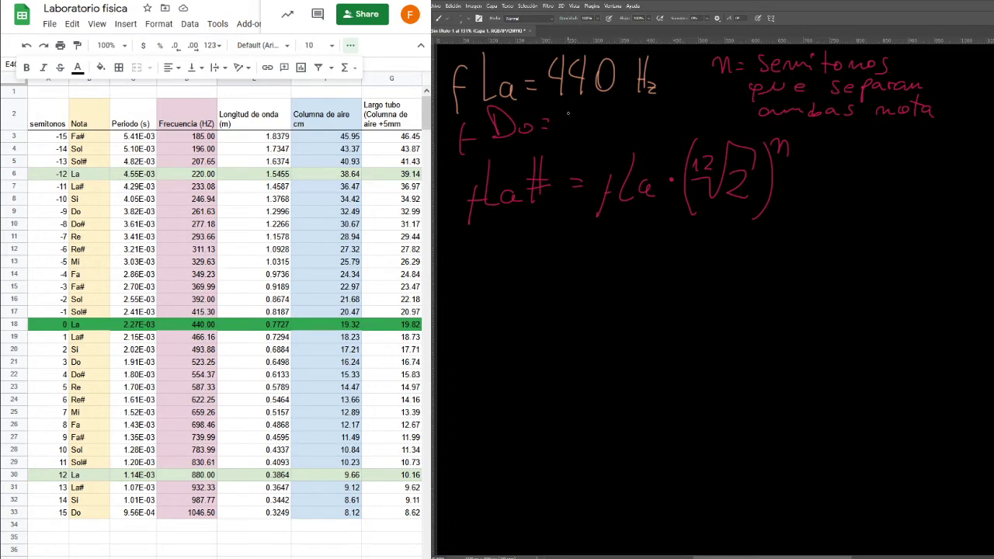
{"action": "mouse_move", "coordinate": [566, 113]}
{"action": "left_mouse_down"}
{"action": "mouse_move", "coordinate": [580, 132]}
{"action": "mouse_move", "coordinate": [654, 117]}
{"action": "left_mouse_up"}
{"action": "mouse_move", "coordinate": [654, 105]}
{"action": "left_mouse_down"}
{"action": "mouse_move", "coordinate": [655, 126]}
{"action": "mouse_move", "coordinate": [670, 128]}
{"action": "left_mouse_up"}
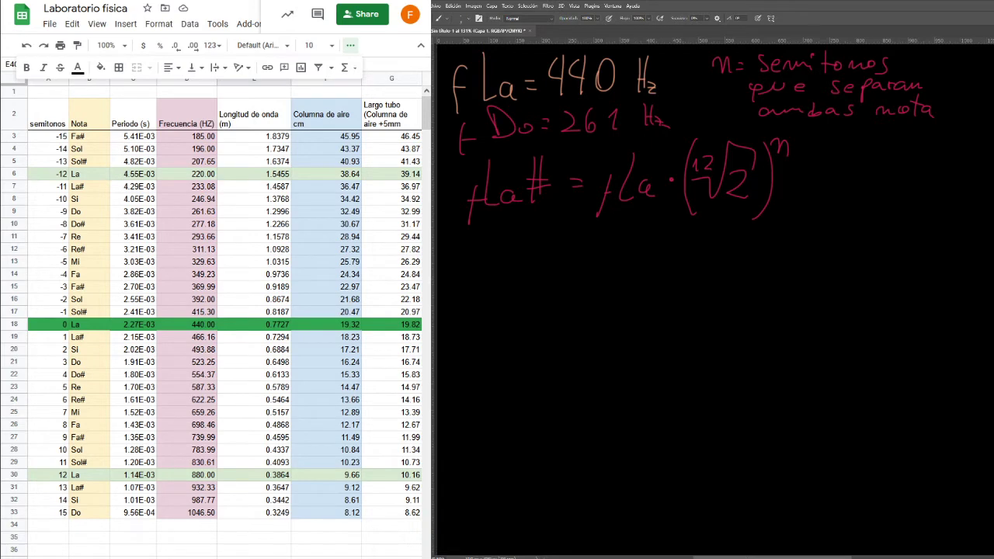
Erase the handwritten Do frequency line with the Eraser
{"action": "key", "text": "e"}
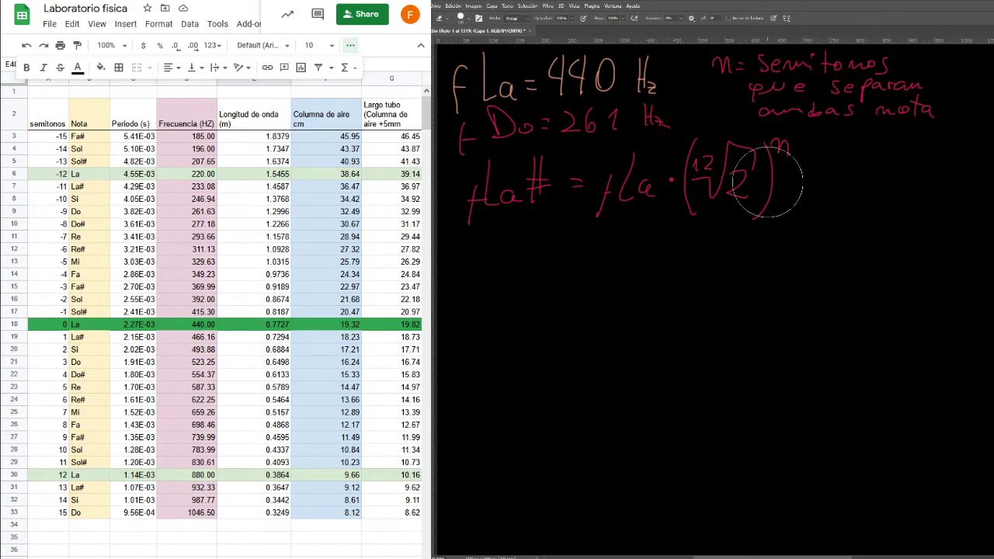
{"action": "left_click_drag", "start_coordinate": [664, 123], "coordinate": [605, 126]}
{"action": "left_click_drag", "start_coordinate": [526, 129], "coordinate": [464, 142]}
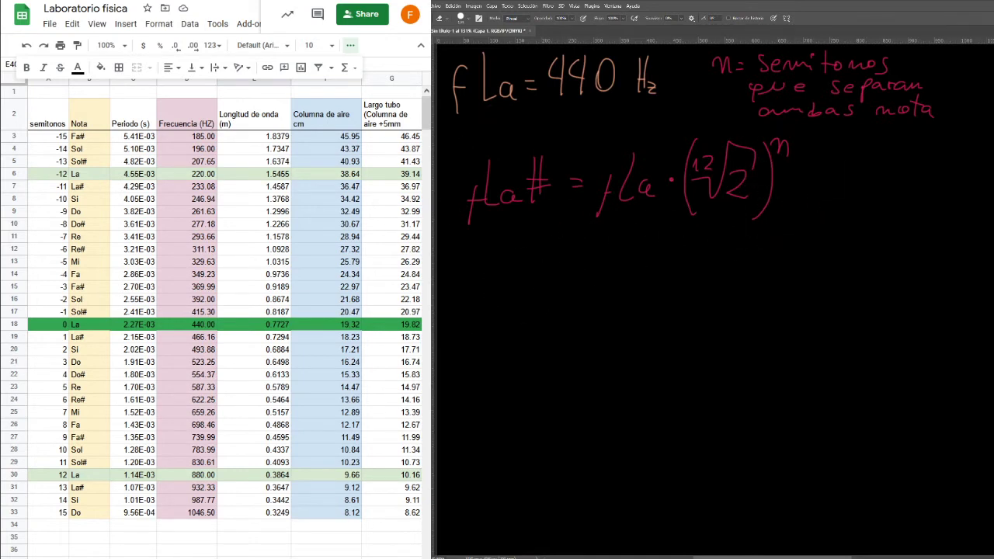
Frame the handwritten "f La = 440 Hz" with brush lines underneath and on both sides
{"action": "key", "text": "b"}
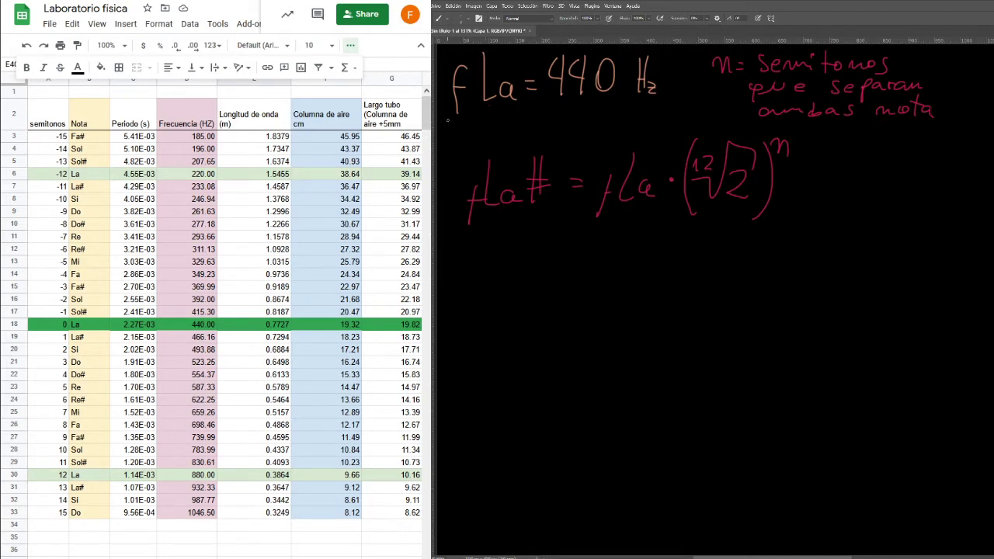
{"action": "mouse_move", "coordinate": [448, 121]}
{"action": "left_mouse_down"}
{"action": "mouse_move", "coordinate": [682, 120]}
{"action": "mouse_move", "coordinate": [665, 119]}
{"action": "left_mouse_up"}
{"action": "left_click_drag", "start_coordinate": [443, 50], "coordinate": [443, 125]}
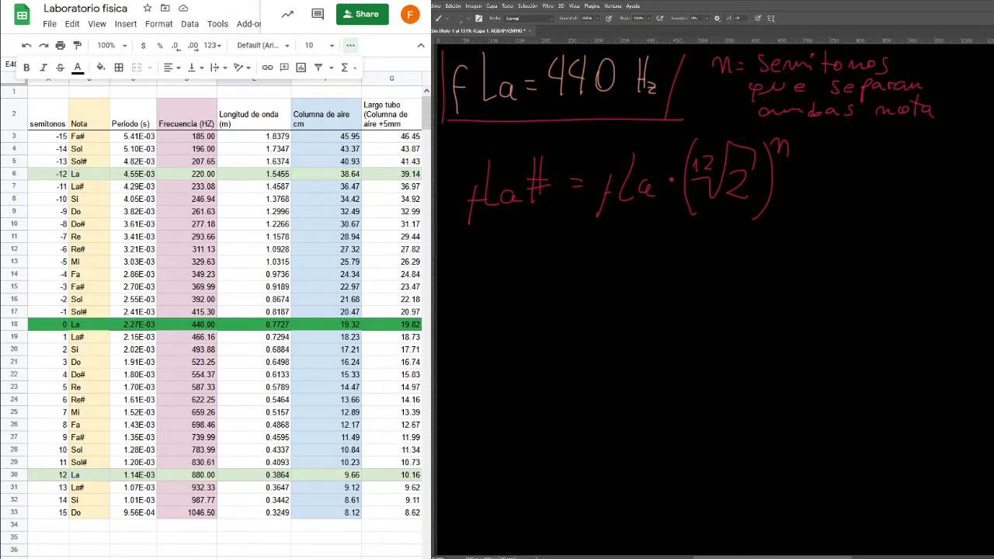
Switch to the Google Sheets spreadsheet and enter LA in cell B41, below the existing note table
{"action": "key", "text": "Left"}
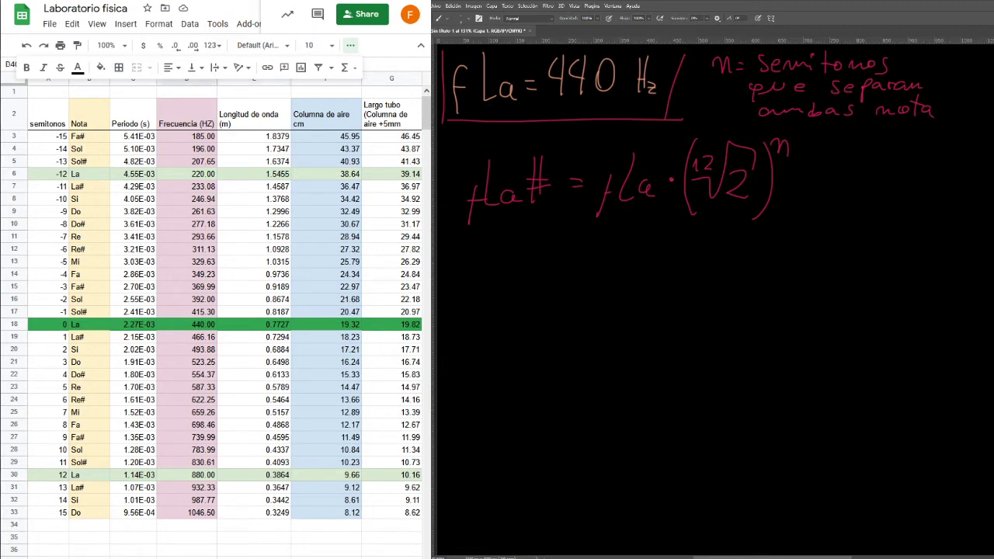
{"action": "scroll", "coordinate": [215, 303], "scroll_direction": "down", "scroll_amount": 1}
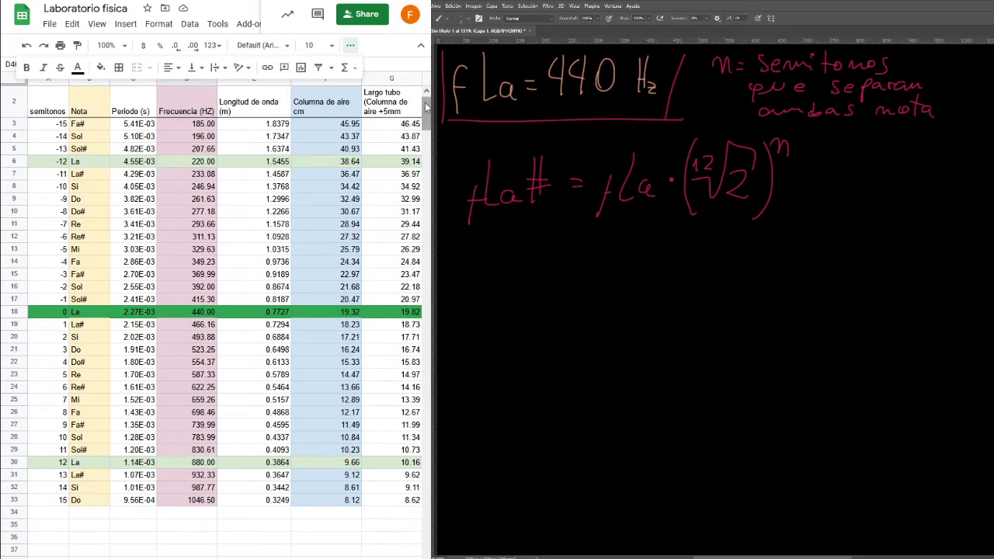
{"action": "scroll", "coordinate": [427, 111], "scroll_direction": "down", "scroll_amount": 6}
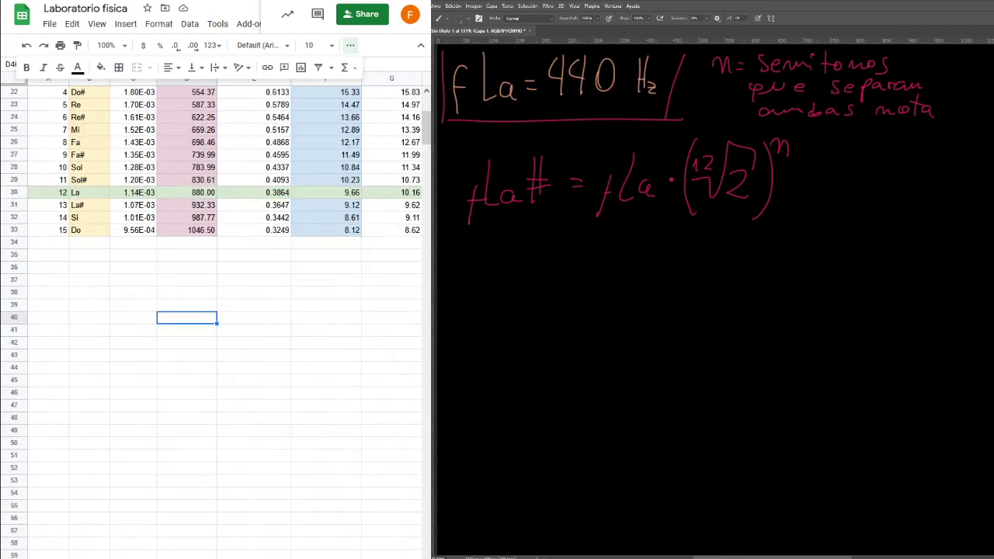
{"action": "scroll", "coordinate": [426, 124], "scroll_direction": "up", "scroll_amount": 4}
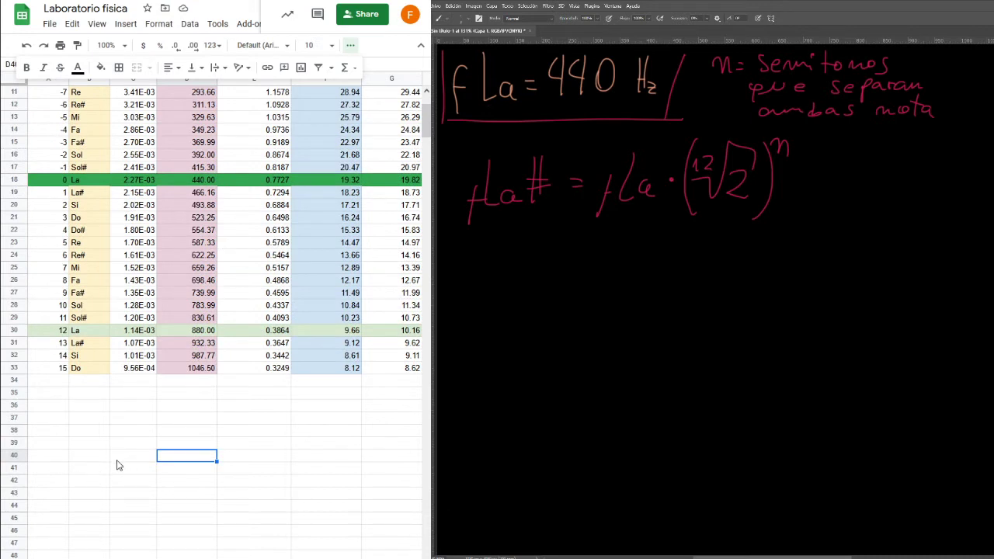
{"action": "left_click", "coordinate": [52, 457]}
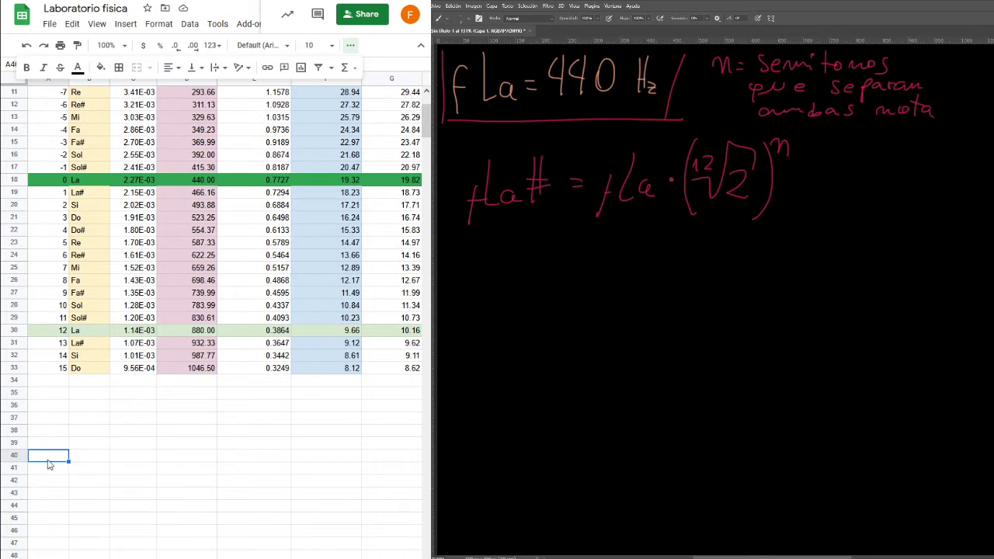
{"action": "left_click", "coordinate": [47, 471]}
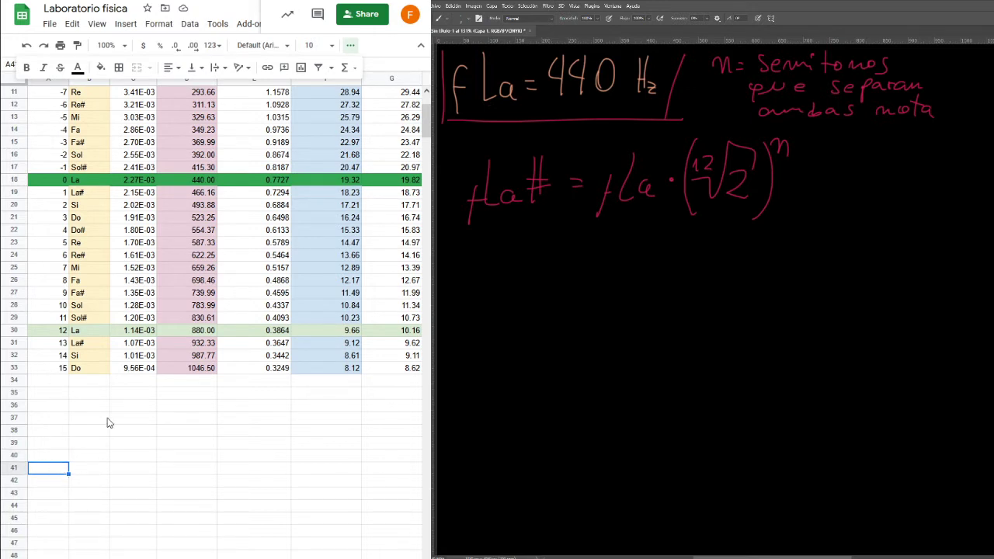
{"action": "left_click", "coordinate": [91, 470]}
{"action": "type", "text": "LA"}
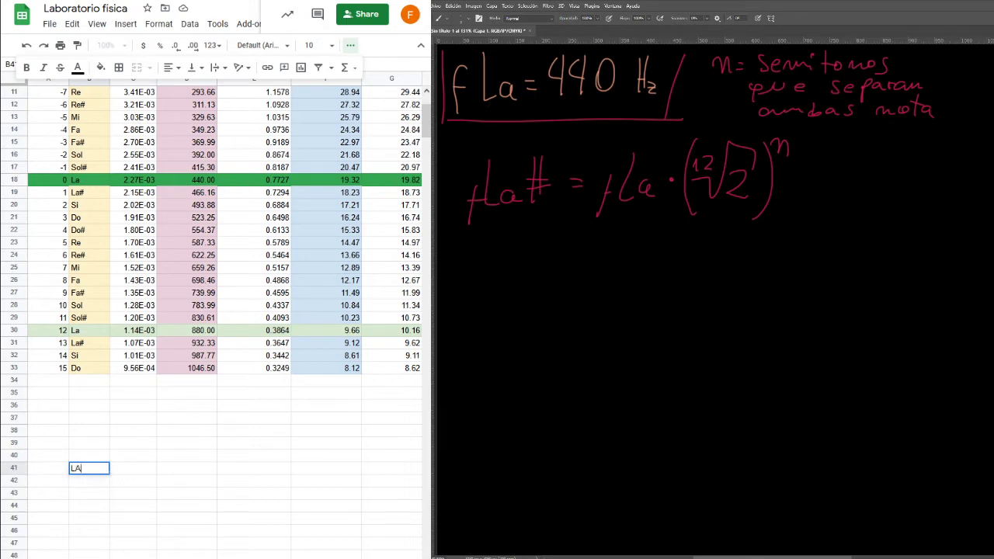
{"action": "key", "text": "Tab"}
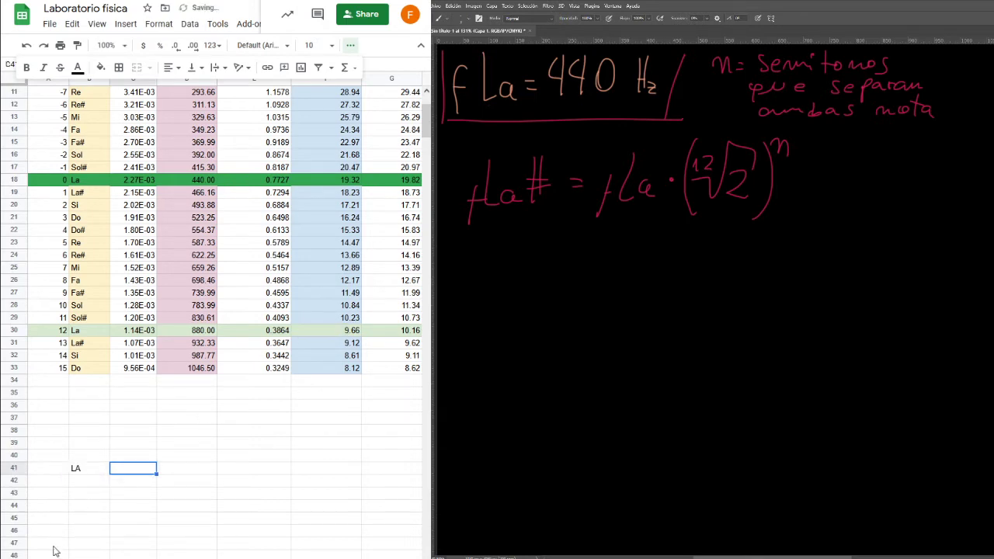
Enter 440 in cell C41, beside the LA label
{"action": "left_click", "coordinate": [90, 470]}
{"action": "left_click", "coordinate": [139, 468]}
{"action": "type", "text": "440"}
{"action": "key", "text": "Return"}
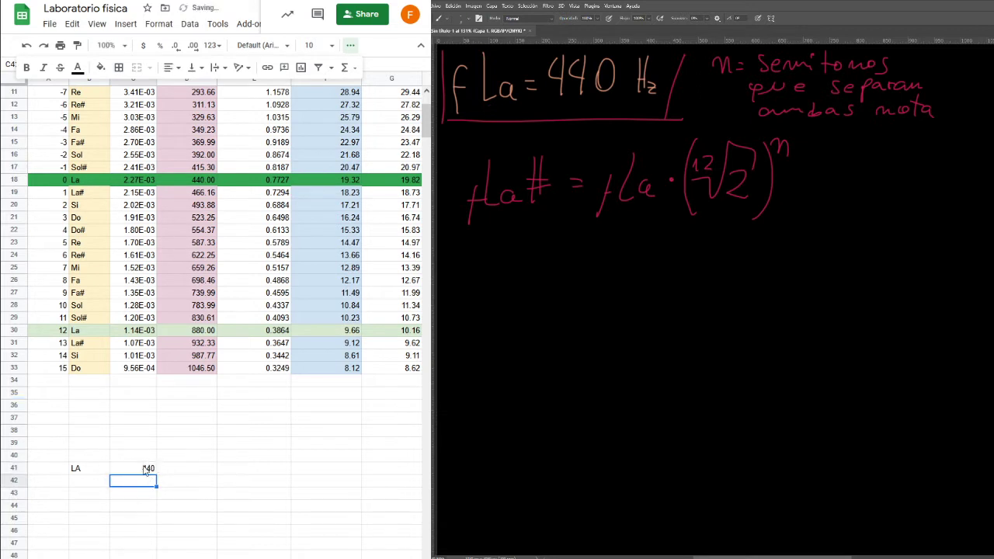
{"action": "left_click", "coordinate": [148, 470]}
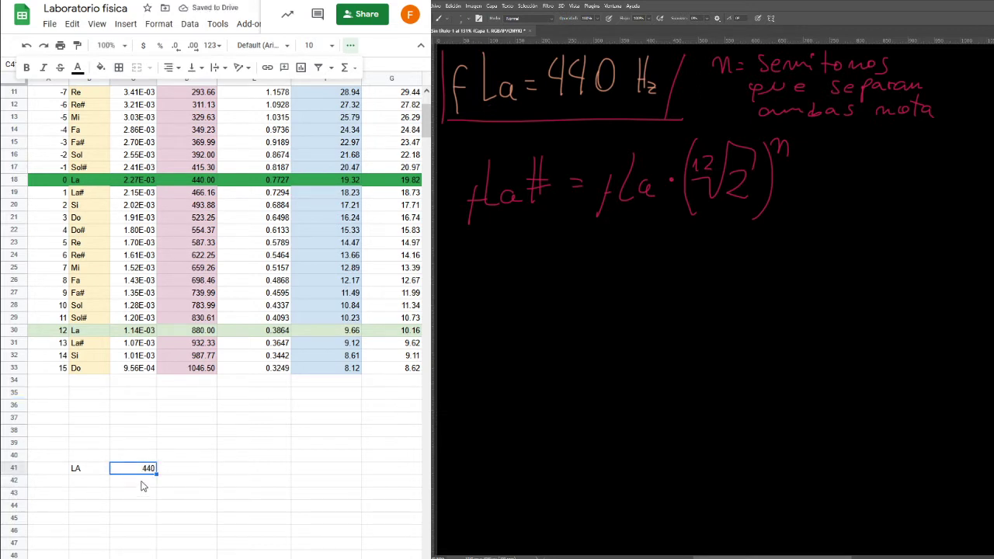
{"action": "left_click", "coordinate": [90, 471]}
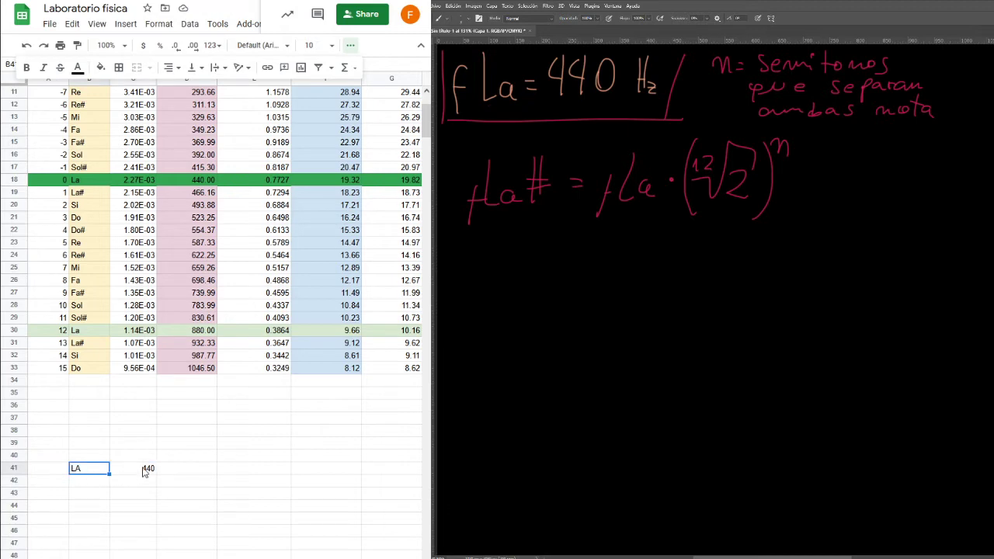
{"action": "left_click", "coordinate": [147, 469]}
{"action": "left_click", "coordinate": [87, 474]}
{"action": "left_click", "coordinate": [123, 474]}
{"action": "left_click", "coordinate": [90, 476]}
{"action": "left_click", "coordinate": [141, 472]}
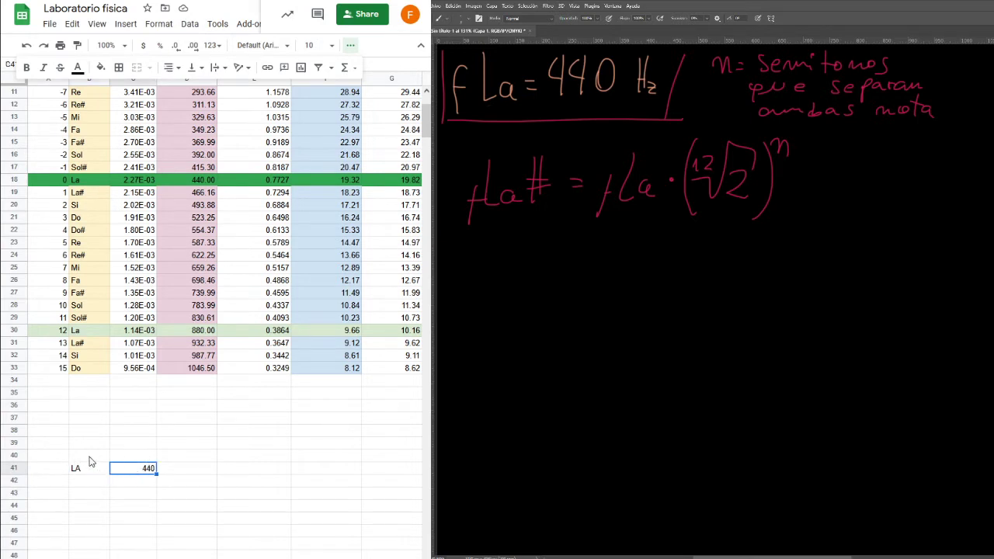
{"action": "left_click", "coordinate": [88, 487]}
{"action": "left_click", "coordinate": [94, 455]}
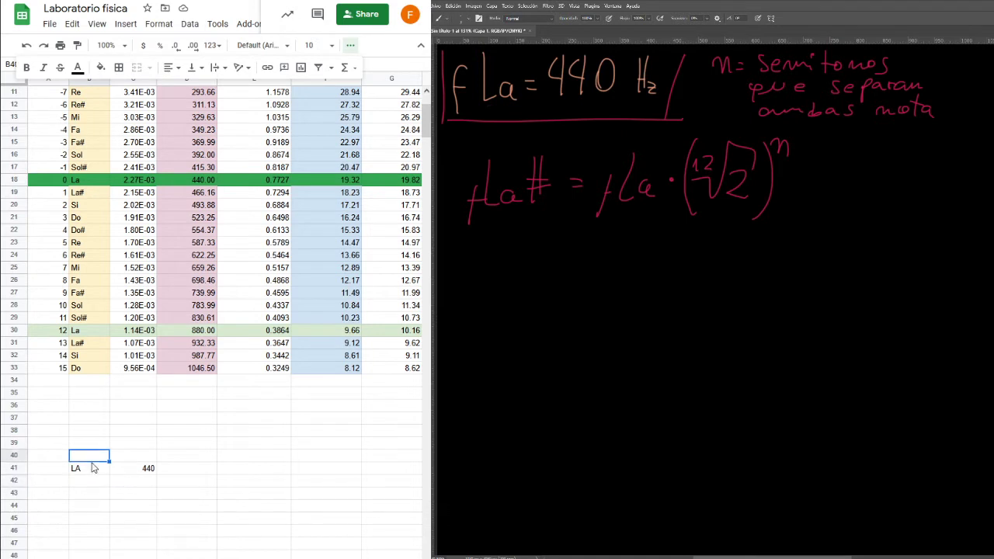
{"action": "left_click", "coordinate": [97, 481]}
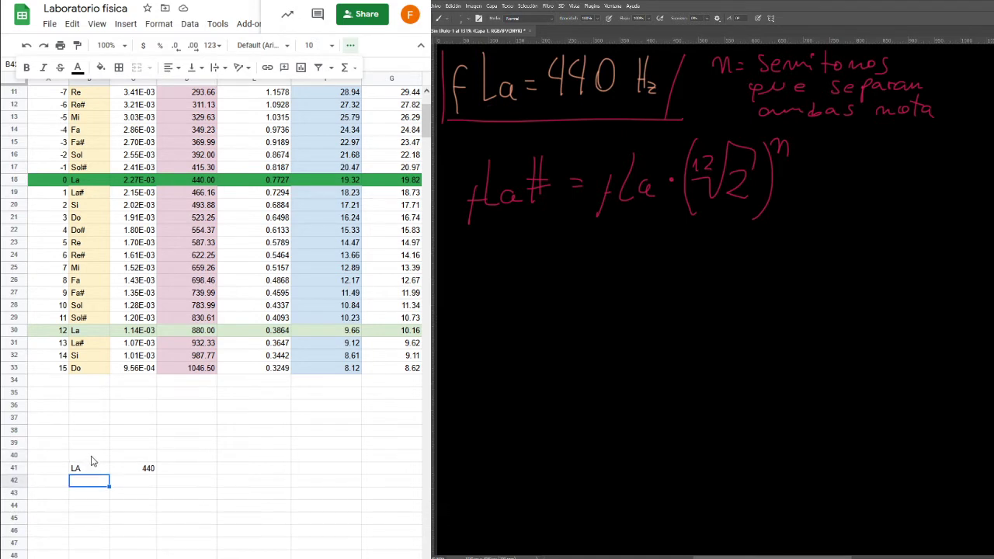
Enter the neighbouring notes around LA: Sol# in cell B40 and LA# in cell B42
{"action": "left_click", "coordinate": [92, 457]}
{"action": "type", "text": "Sol#"}
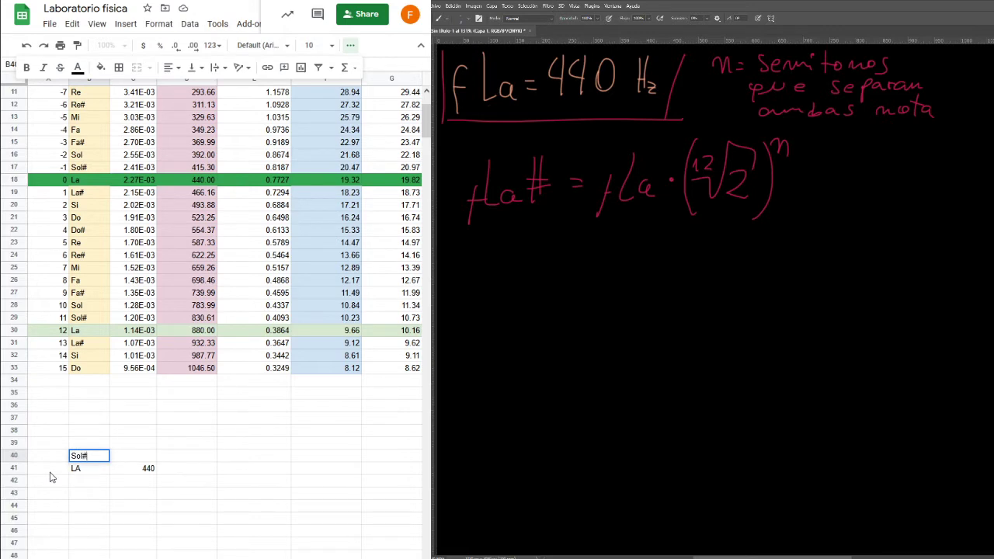
{"action": "key", "text": "Return"}
{"action": "key", "text": "Down"}
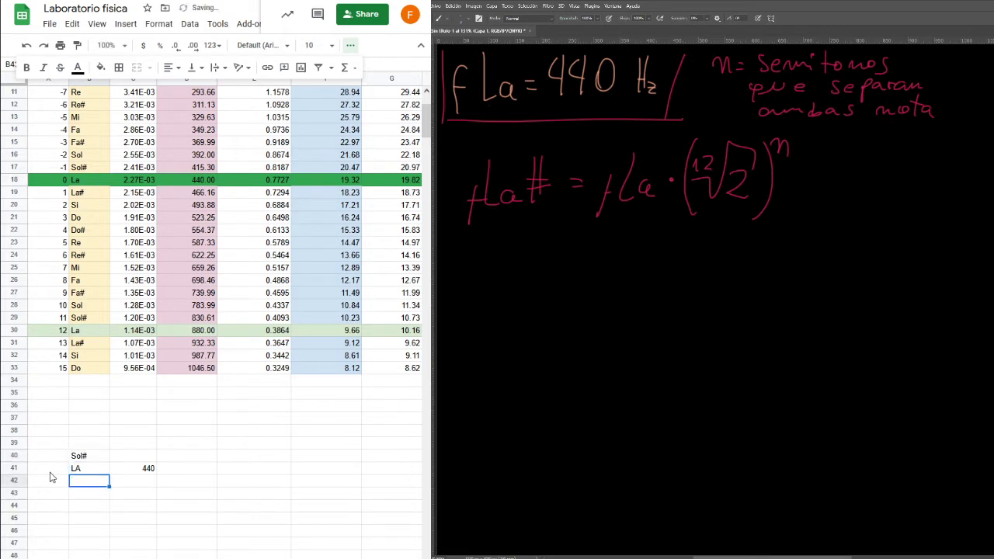
{"action": "type", "text": "LA#"}
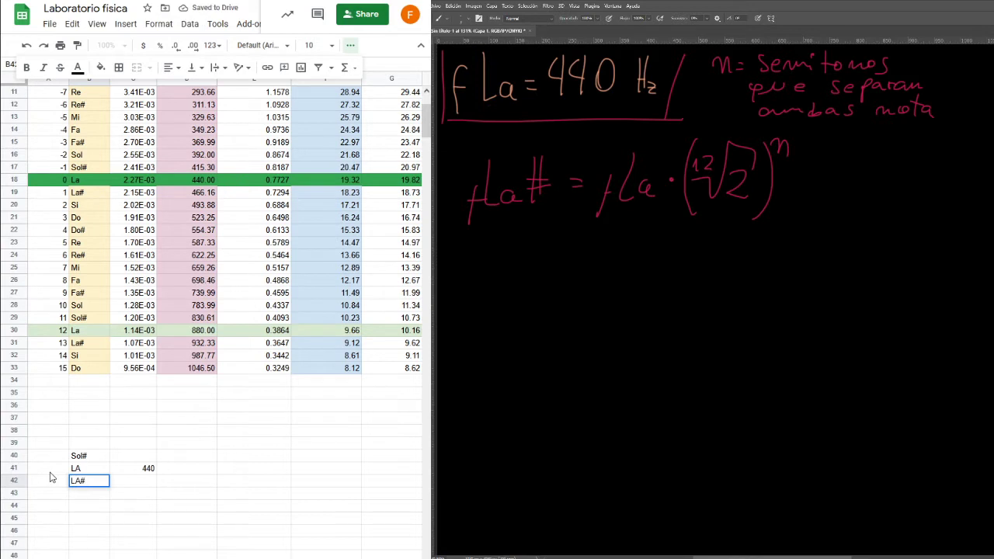
{"action": "left_click", "coordinate": [127, 456]}
{"action": "left_click", "coordinate": [137, 470]}
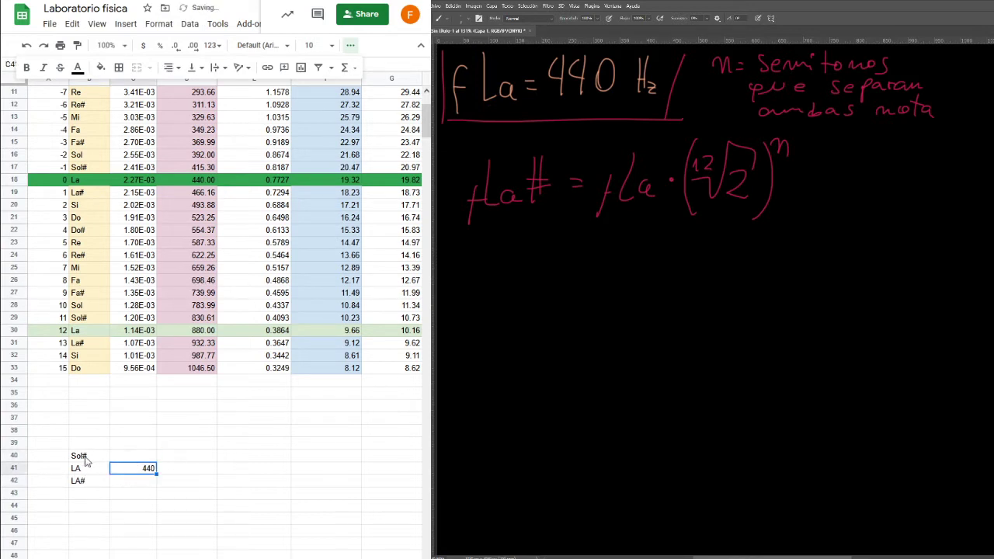
Extend the note list with Sol# in cell B39 and Si in cell B43
{"action": "left_click", "coordinate": [89, 480]}
{"action": "left_click", "coordinate": [91, 444]}
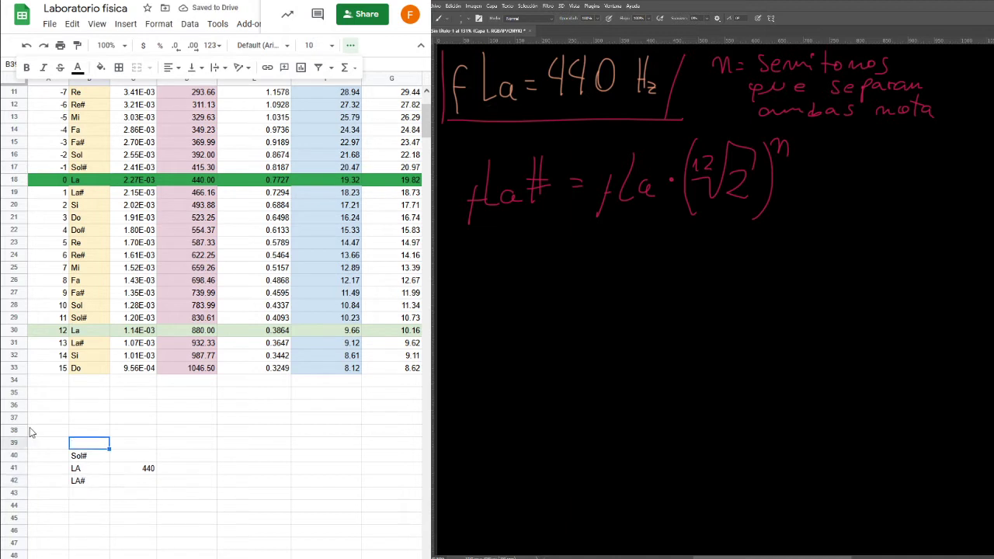
{"action": "type", "text": "Sol"}
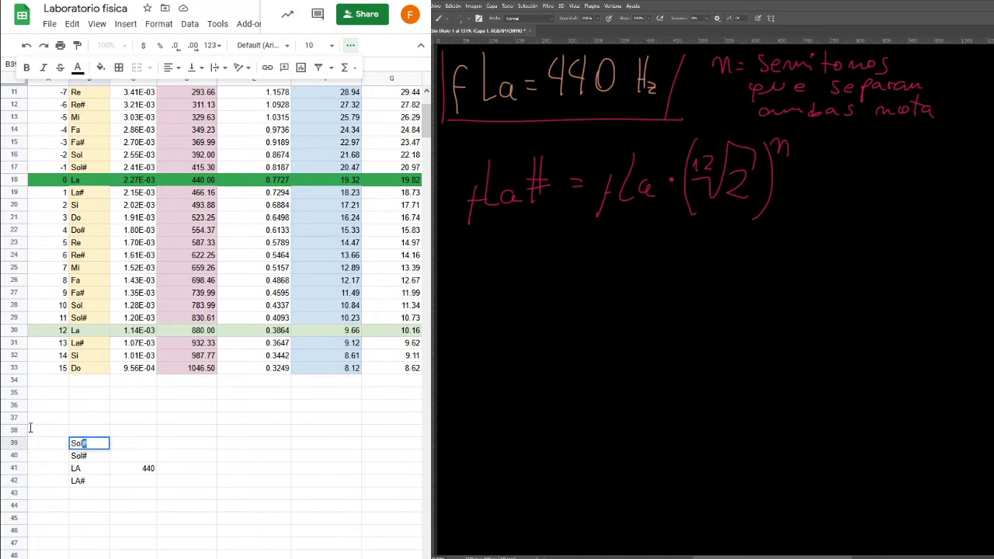
{"action": "key", "text": "Return"}
{"action": "key", "text": "Down"}
{"action": "key", "text": "Down"}
{"action": "key", "text": "Down"}
{"action": "type", "text": "Si"}
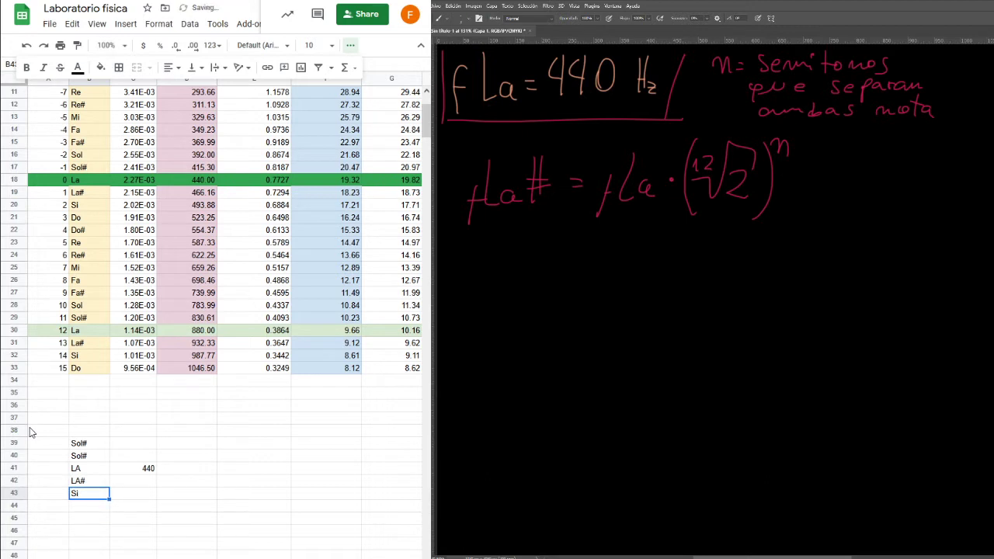
Correct the first note of the small list, in cell B39, to Sol
{"action": "key", "text": "Up"}
{"action": "key", "text": "Up"}
{"action": "key", "text": "Up"}
{"action": "key", "text": "Up"}
{"action": "key", "text": "Down"}
{"action": "key", "text": "Down"}
{"action": "key", "text": "Down"}
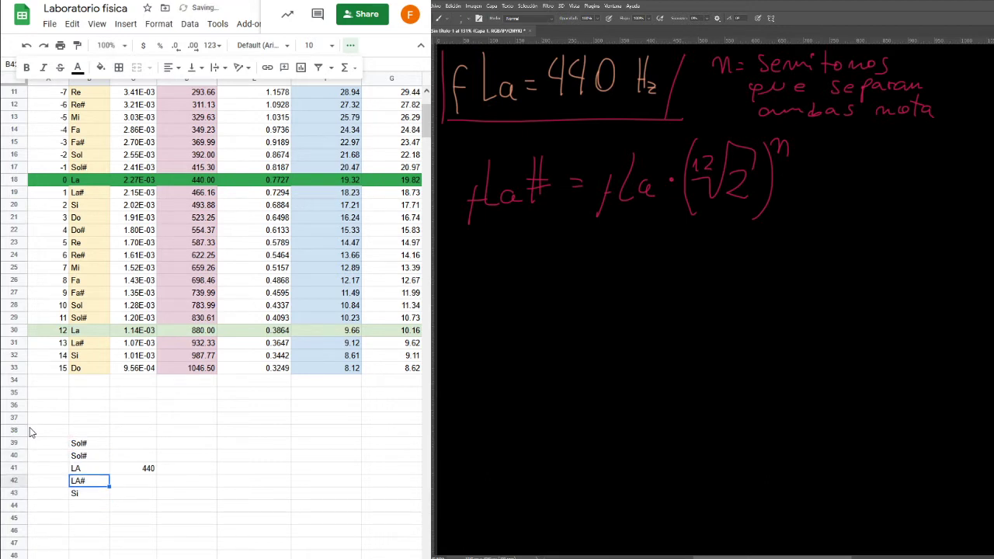
{"action": "key", "text": "Up"}
{"action": "key", "text": "Up"}
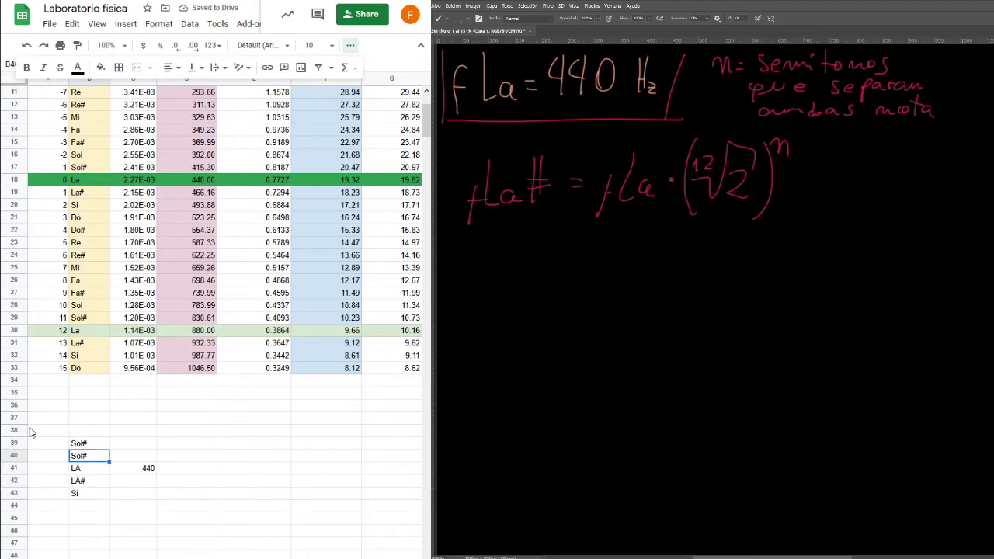
{"action": "key", "text": "Up"}
{"action": "key", "text": "Down"}
{"action": "key", "text": "Right"}
{"action": "key", "text": "Up"}
{"action": "key", "text": "Left"}
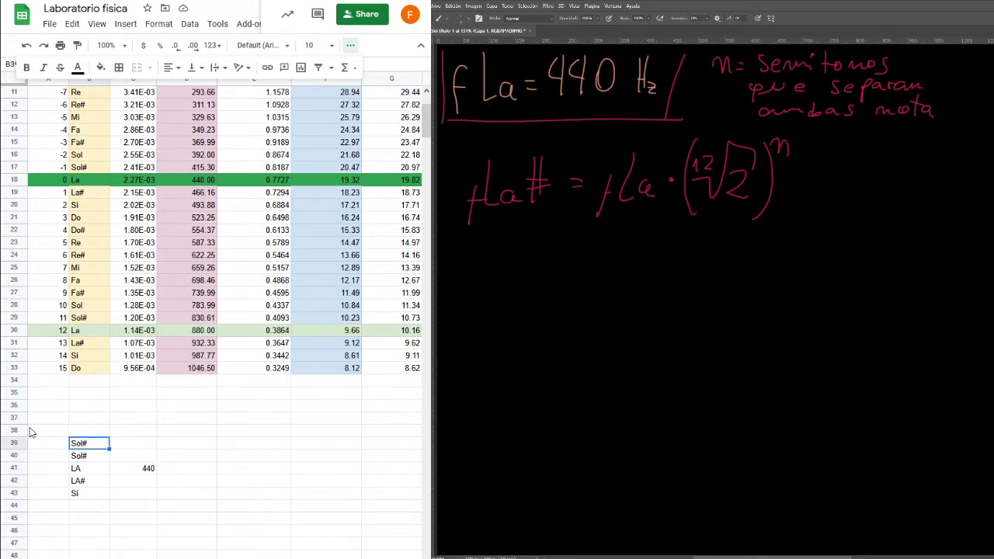
{"action": "key", "text": "Return"}
{"action": "left_click", "coordinate": [129, 508]}
{"action": "left_click_drag", "start_coordinate": [96, 444], "coordinate": [94, 501]}
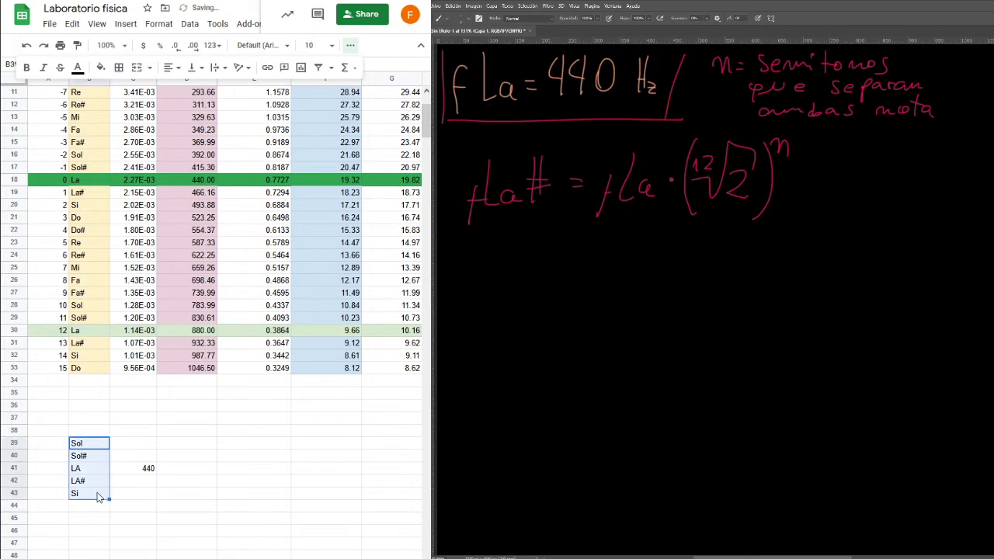
Enter the semitone offsets 0 for LA in A41, -1 for Sol# in A40 and -2 for Sol in A39
{"action": "left_click", "coordinate": [55, 458]}
{"action": "left_click", "coordinate": [56, 470]}
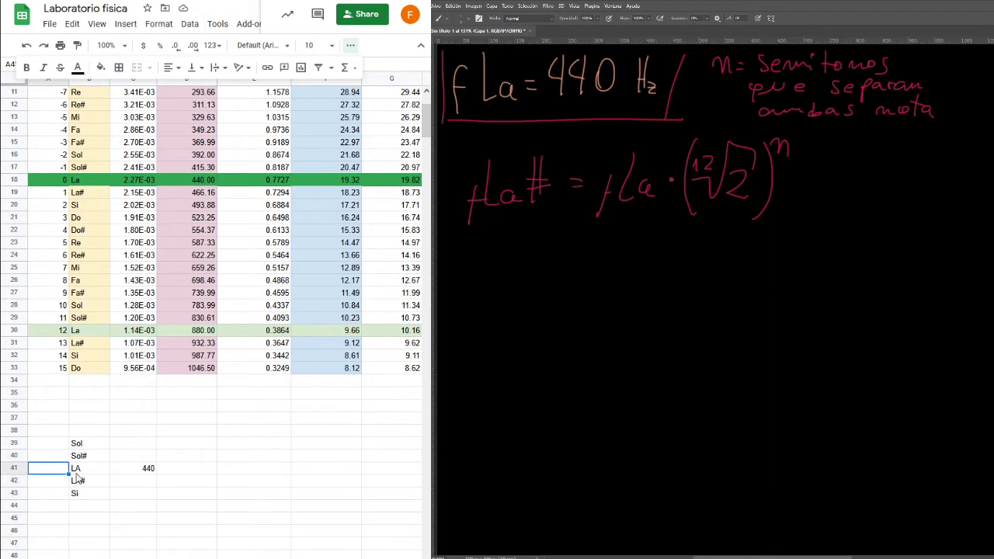
{"action": "type", "text": "0"}
{"action": "left_click", "coordinate": [53, 459]}
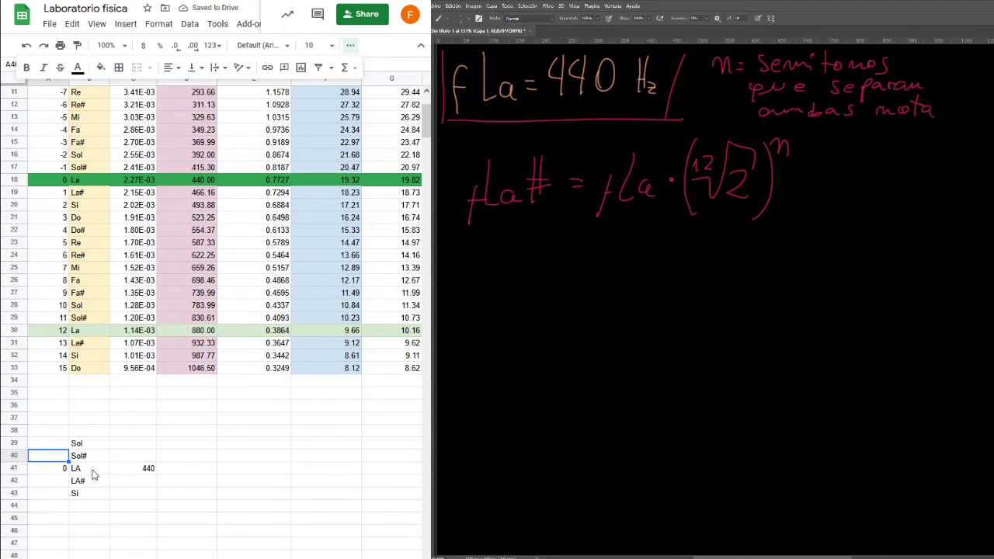
{"action": "type", "text": "-1"}
{"action": "key", "text": "Up"}
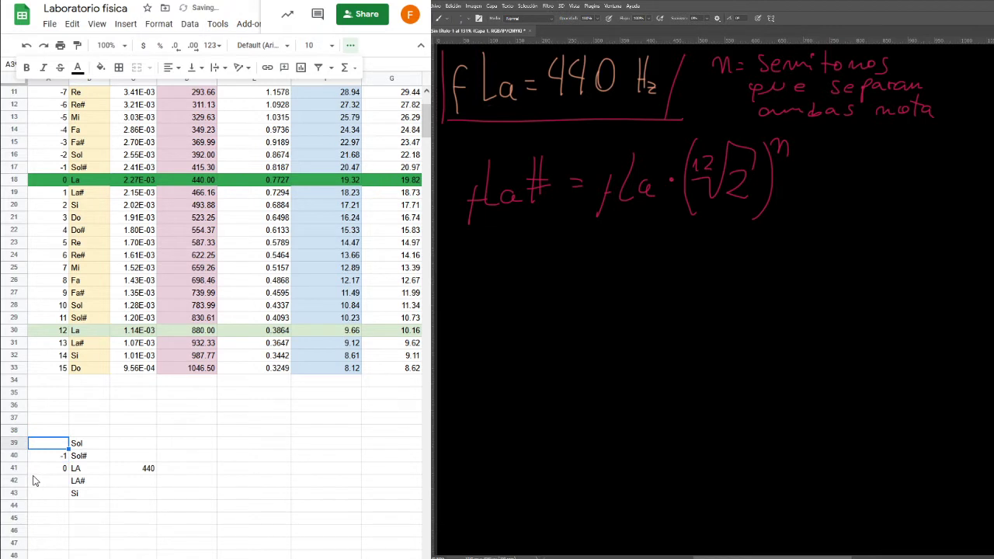
{"action": "type", "text": "-5"}
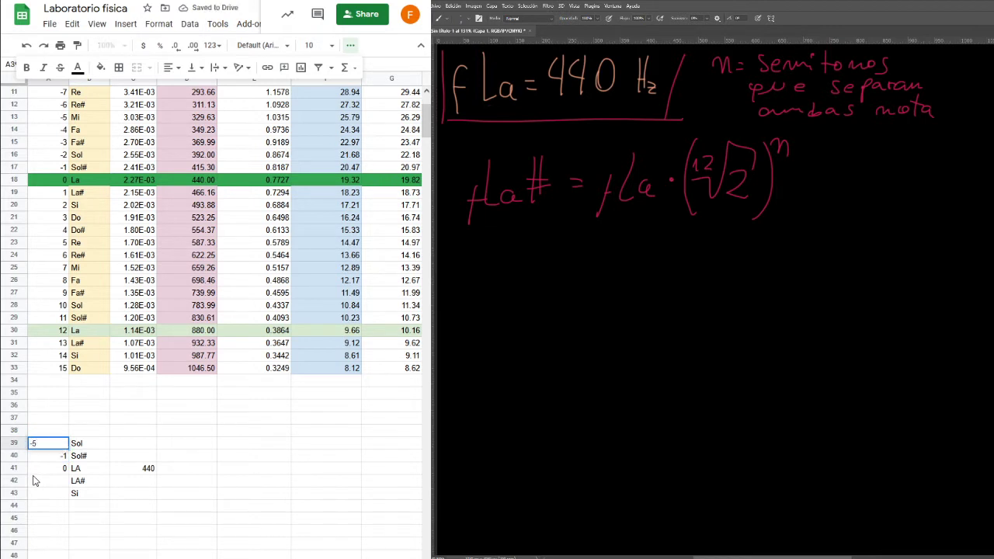
{"action": "type", "text": "2"}
Enter the semitone offsets 1 for LA# in A42 and 2 for Si in A43
{"action": "left_click", "coordinate": [56, 484]}
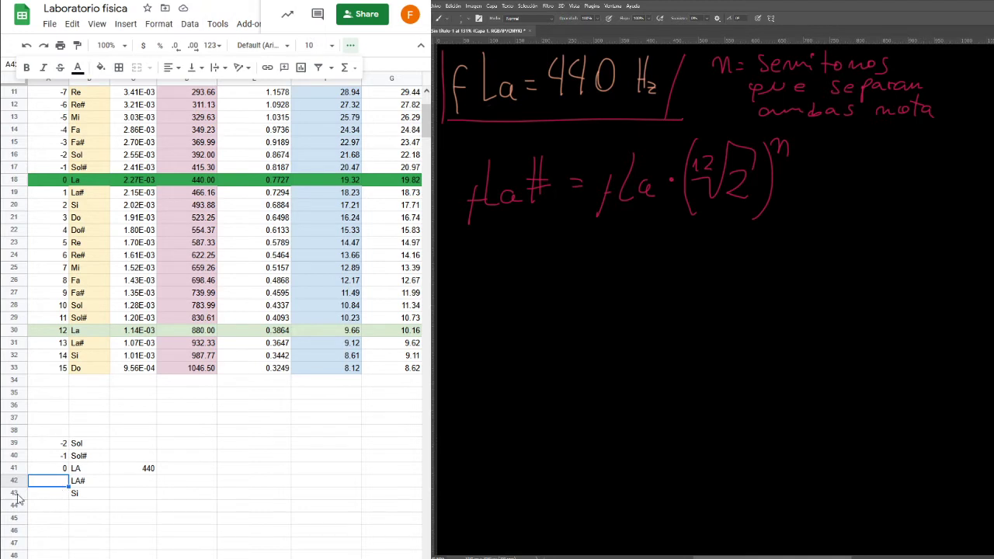
{"action": "type", "text": "1"}
{"action": "key", "text": "Return"}
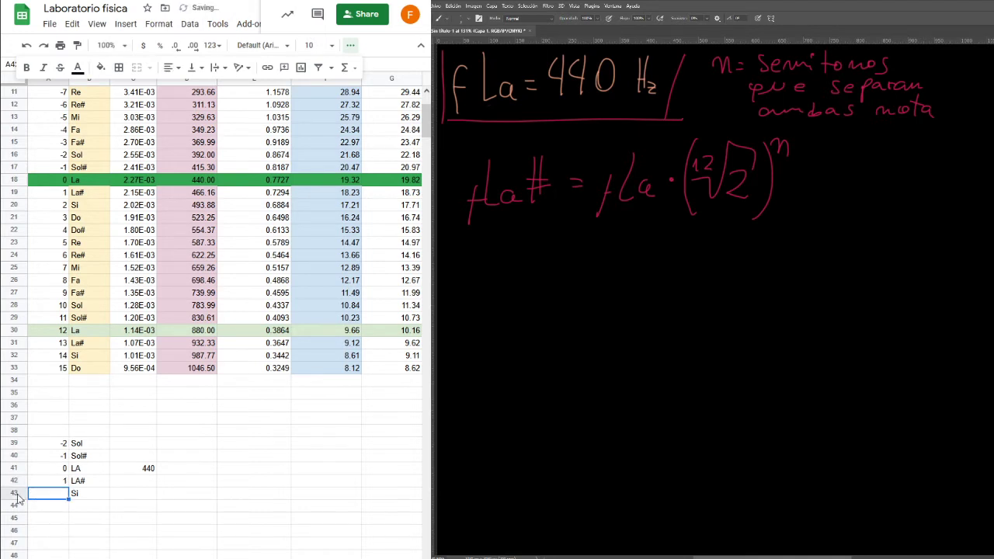
{"action": "type", "text": "2"}
{"action": "key", "text": "Return"}
Head the column of semitone offsets with Semitonos in cell A38
{"action": "key", "text": "Up"}
{"action": "key", "text": "Up"}
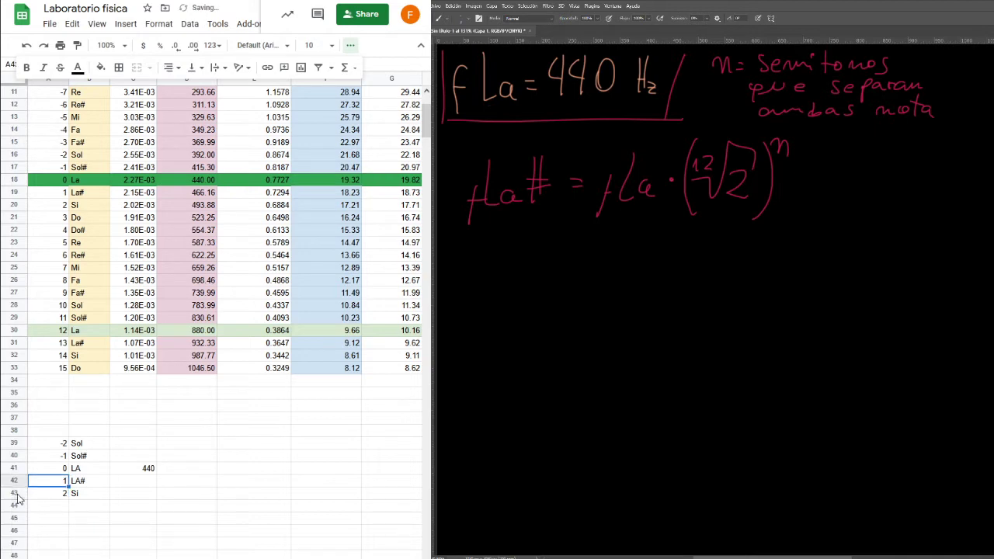
{"action": "key", "text": "Down"}
{"action": "key", "text": "Right"}
{"action": "key", "text": "Up"}
{"action": "key", "text": "Left"}
{"action": "key", "text": "Up"}
{"action": "key", "text": "Up"}
{"action": "key", "text": "Up"}
{"action": "key", "text": "Up"}
{"action": "type", "text": "S"}
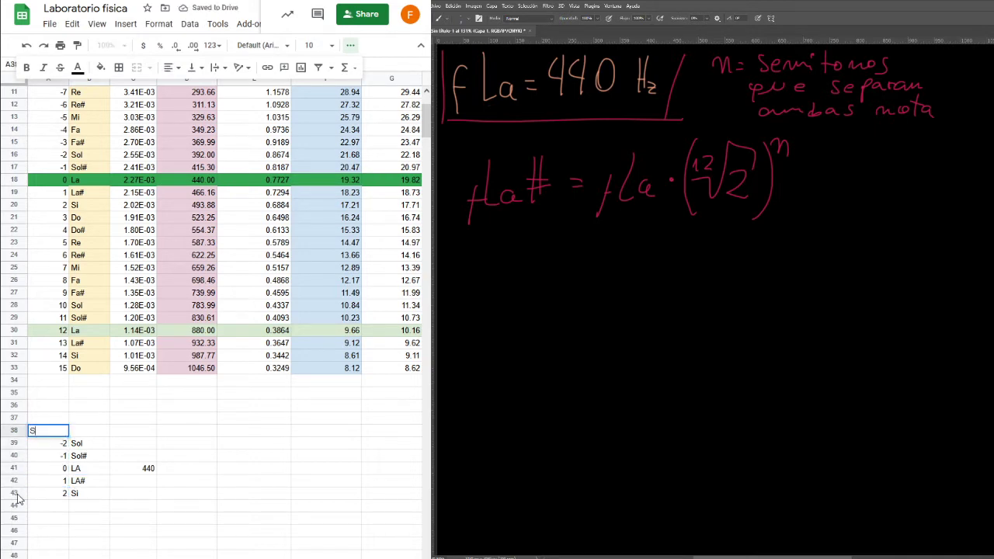
{"action": "type", "text": "emitonos"}
Add the headers nota in cell B38 and frecuencia in cell C38
{"action": "key", "text": "Tab"}
{"action": "type", "text": "no"}
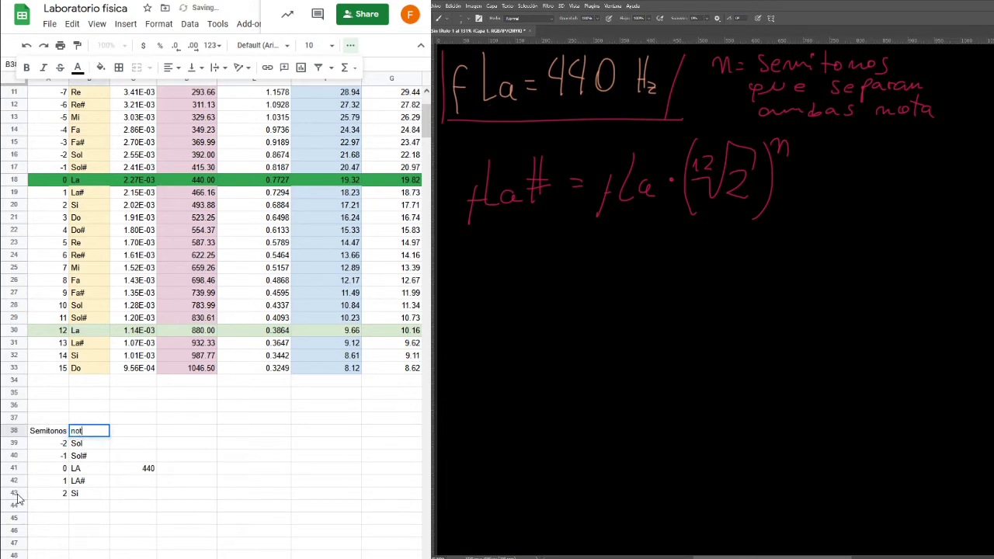
{"action": "type", "text": "ta"}
{"action": "key", "text": "Tab"}
{"action": "type", "text": "f"}
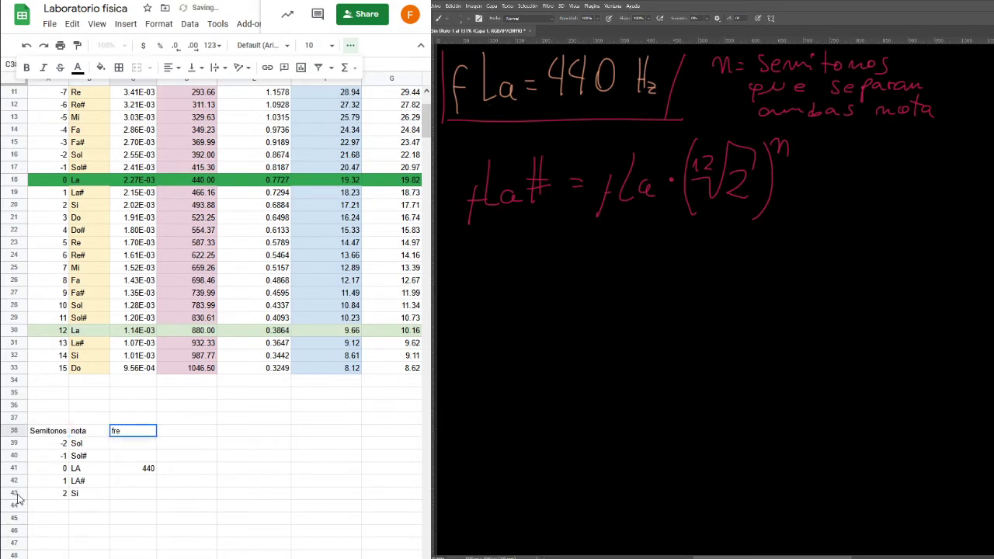
{"action": "type", "text": "recuencia"}
{"action": "key", "text": "Return"}
Add the unit to the header in cell C38 so it reads frecuencia Hz
{"action": "key", "text": "Left"}
{"action": "key", "text": "Left"}
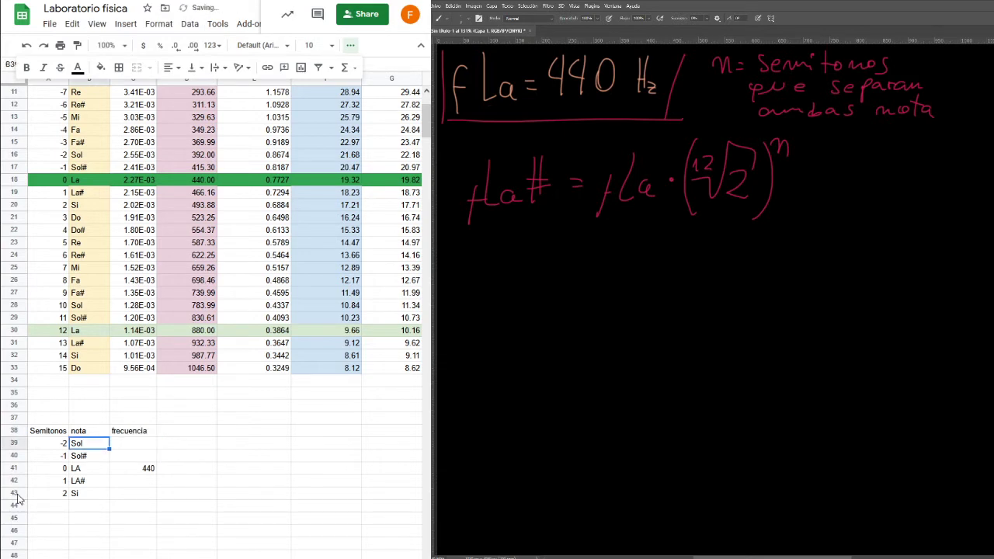
{"action": "key", "text": "Up"}
{"action": "key", "text": "Right"}
{"action": "key", "text": "Left"}
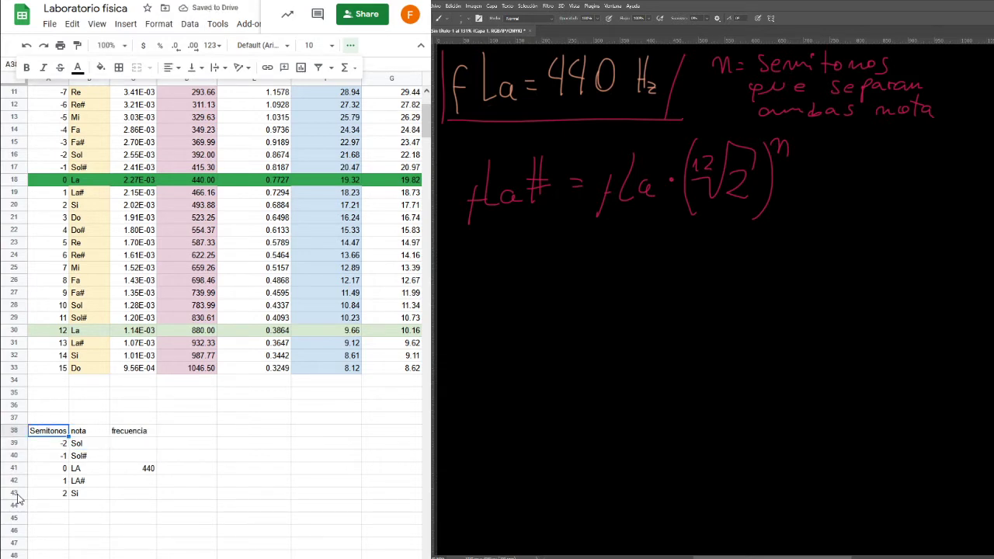
{"action": "key", "text": "Right"}
{"action": "key", "text": "Right"}
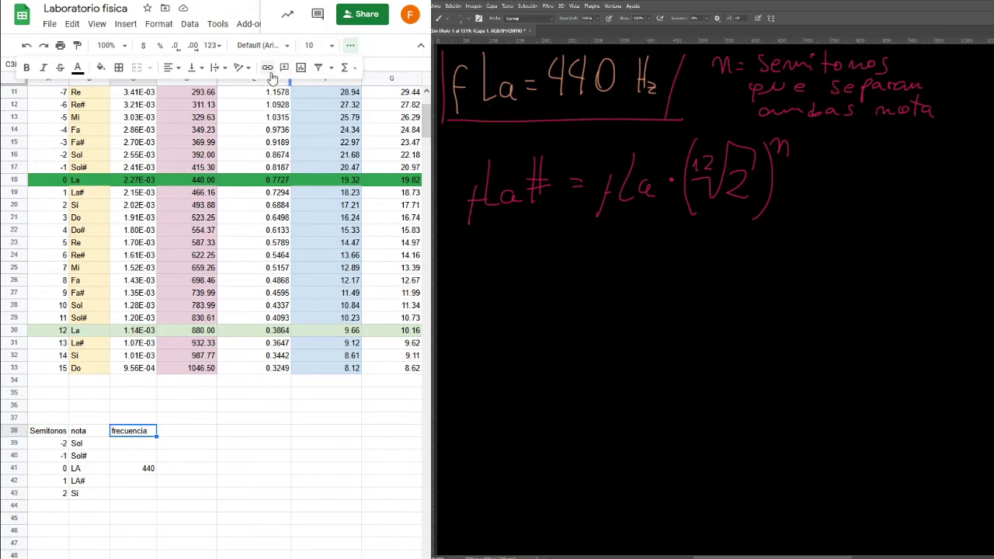
{"action": "left_click", "coordinate": [371, 65]}
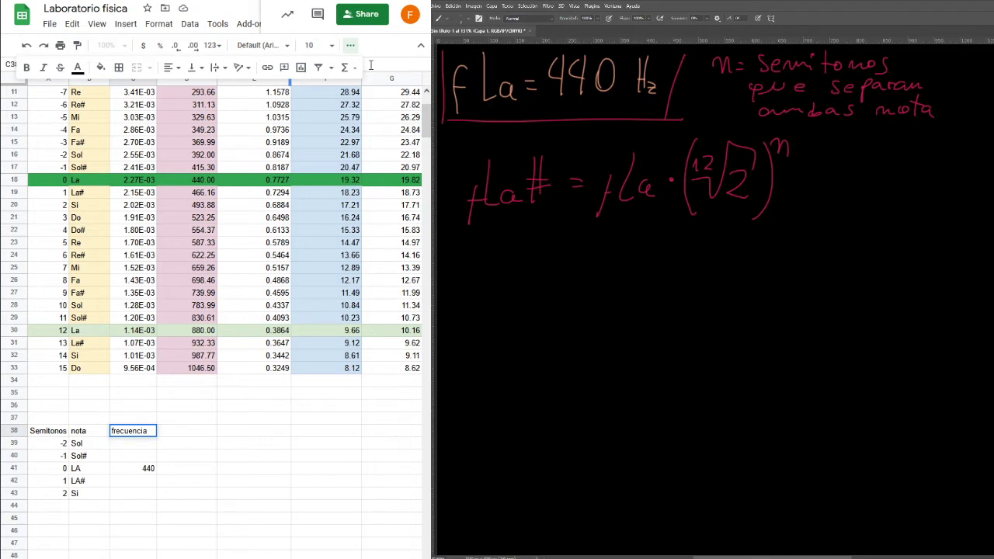
{"action": "type", "text": "Hz"}
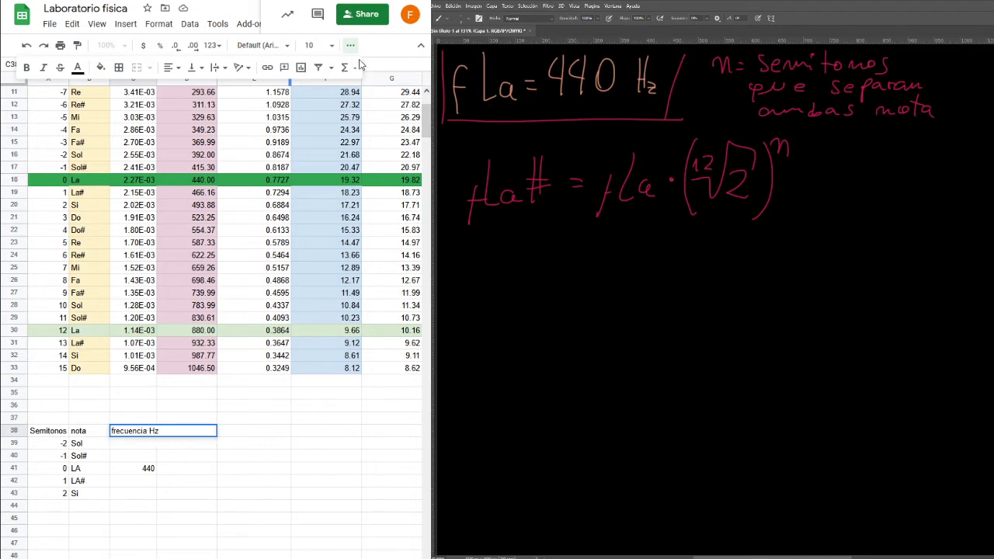
{"action": "left_click", "coordinate": [155, 411]}
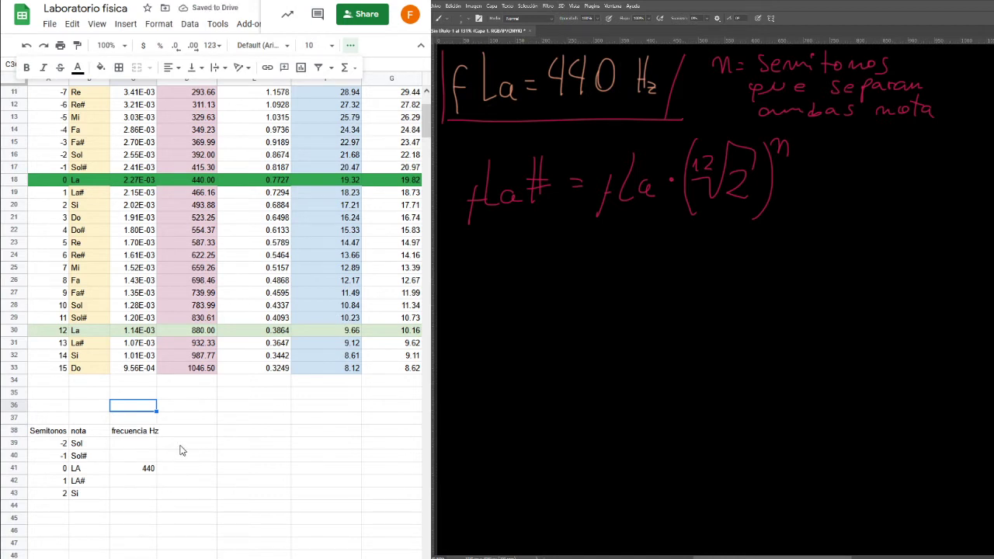
Collapse the extra row of formatting tools and widen column C to fit the frecuencia Hz header
{"action": "left_click", "coordinate": [350, 45]}
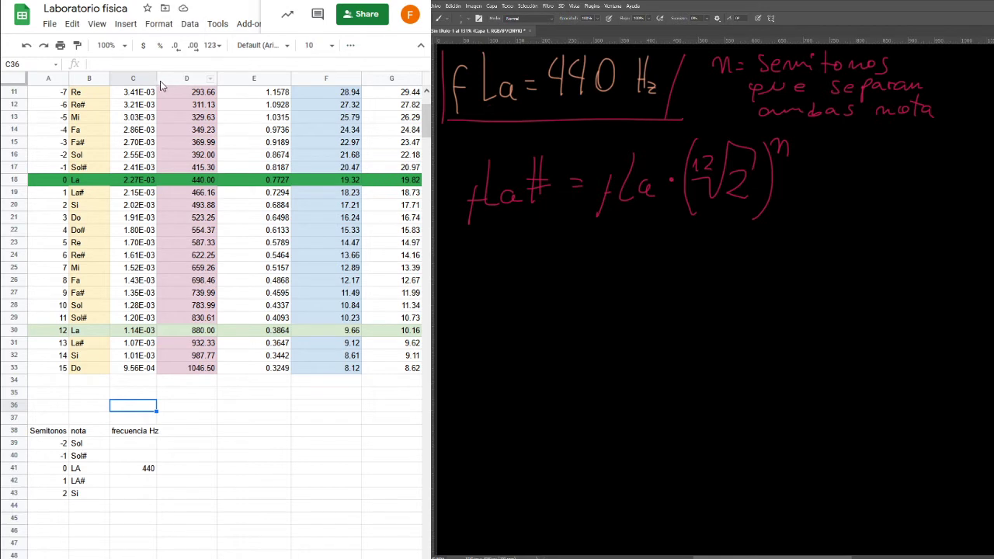
{"action": "left_click_drag", "start_coordinate": [156, 78], "coordinate": [166, 80]}
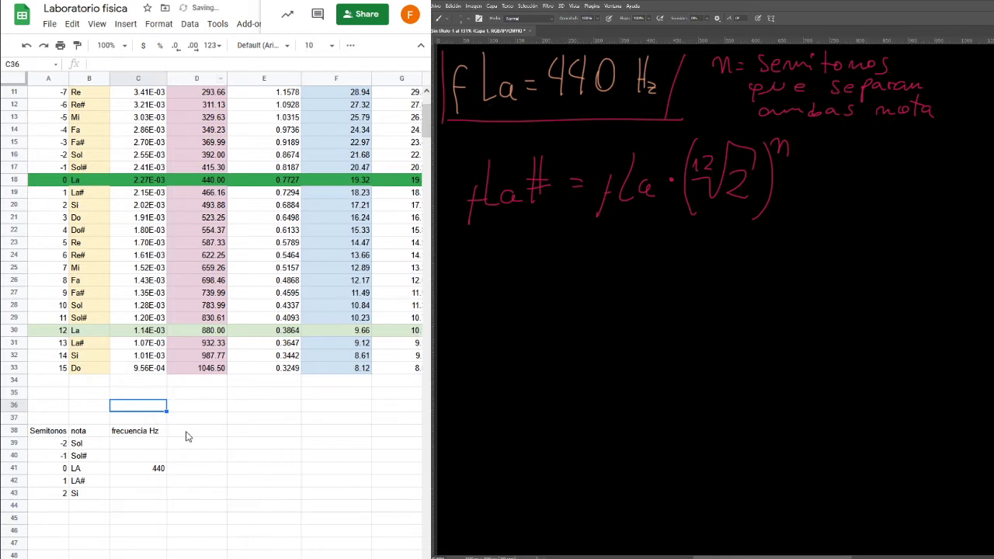
{"action": "left_click", "coordinate": [187, 431]}
{"action": "left_click", "coordinate": [188, 467]}
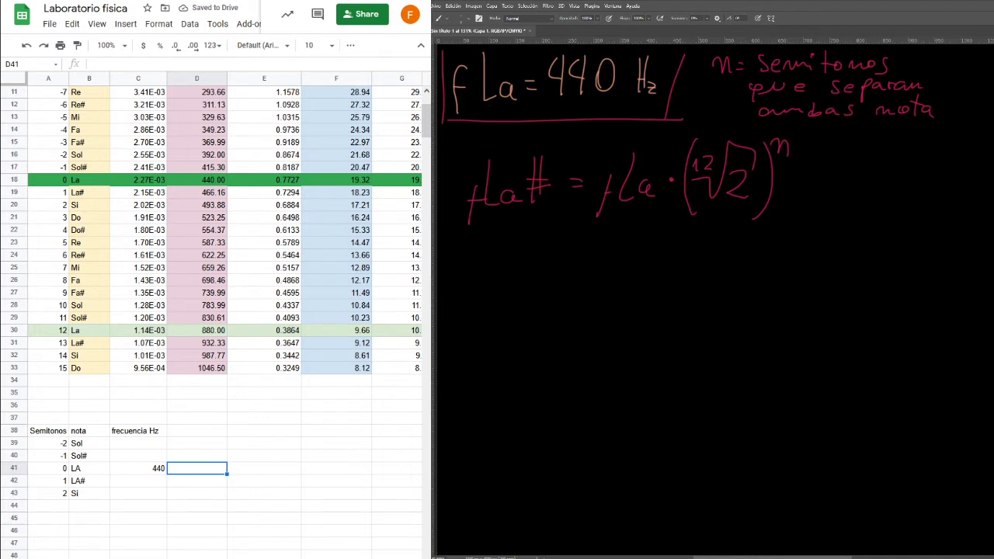
{"action": "left_click", "coordinate": [154, 447]}
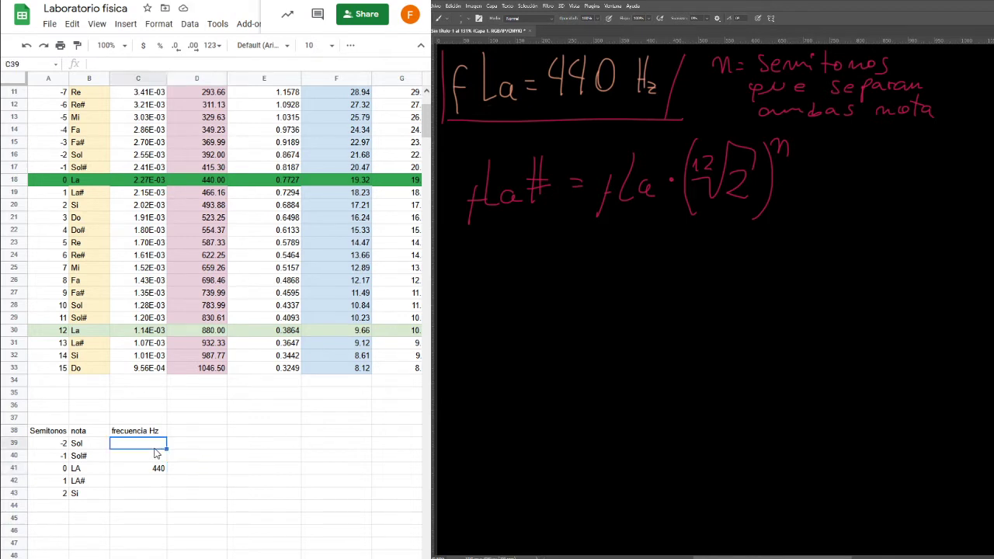
{"action": "left_click", "coordinate": [147, 458]}
{"action": "left_click", "coordinate": [137, 494]}
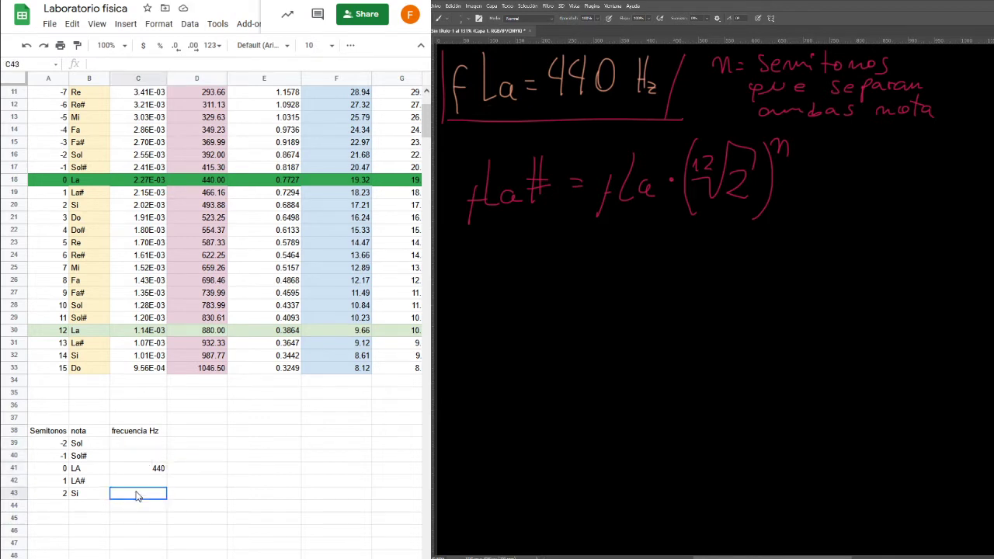
{"action": "left_click", "coordinate": [133, 472]}
{"action": "left_click", "coordinate": [132, 457]}
{"action": "left_click_drag", "start_coordinate": [132, 444], "coordinate": [133, 492]}
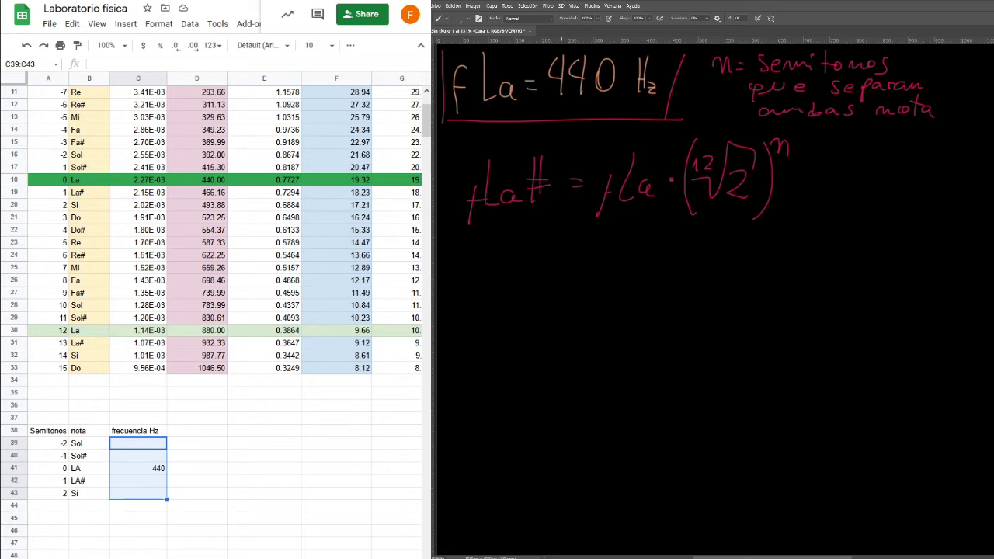
{"action": "left_click", "coordinate": [150, 448]}
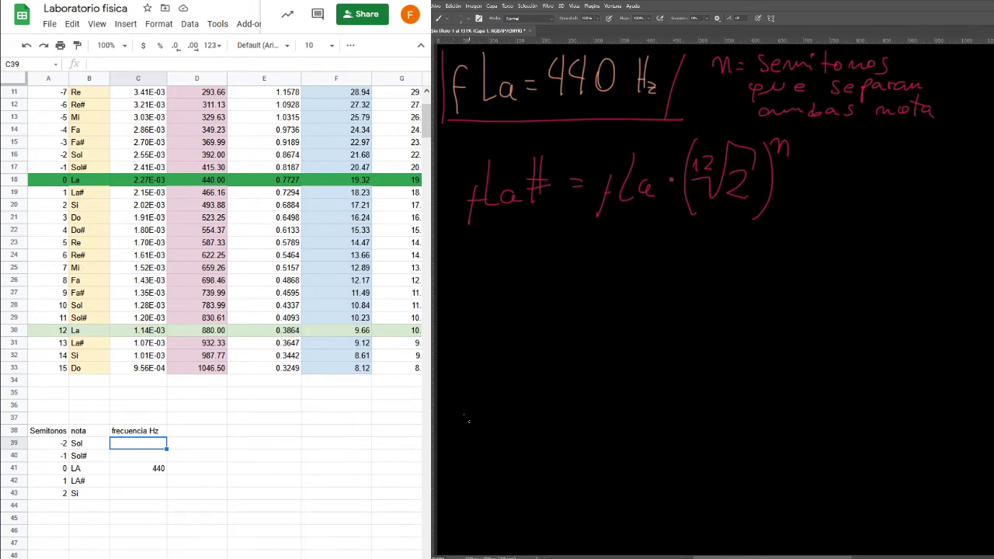
Switch to the drawing canvas and brush a wide red rectangle in its empty lower area with two short yellow lines inside
{"action": "left_click_drag", "start_coordinate": [464, 514], "coordinate": [463, 415]}
{"action": "left_click_drag", "start_coordinate": [459, 511], "coordinate": [860, 511]}
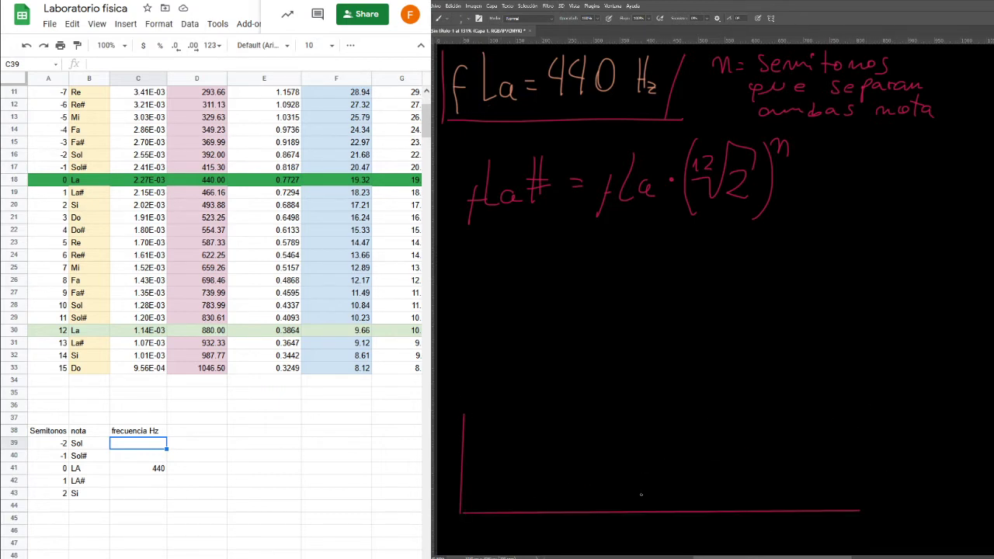
{"action": "left_click", "coordinate": [855, 411], "text": "shift"}
{"action": "left_click", "coordinate": [464, 412], "text": "shift"}
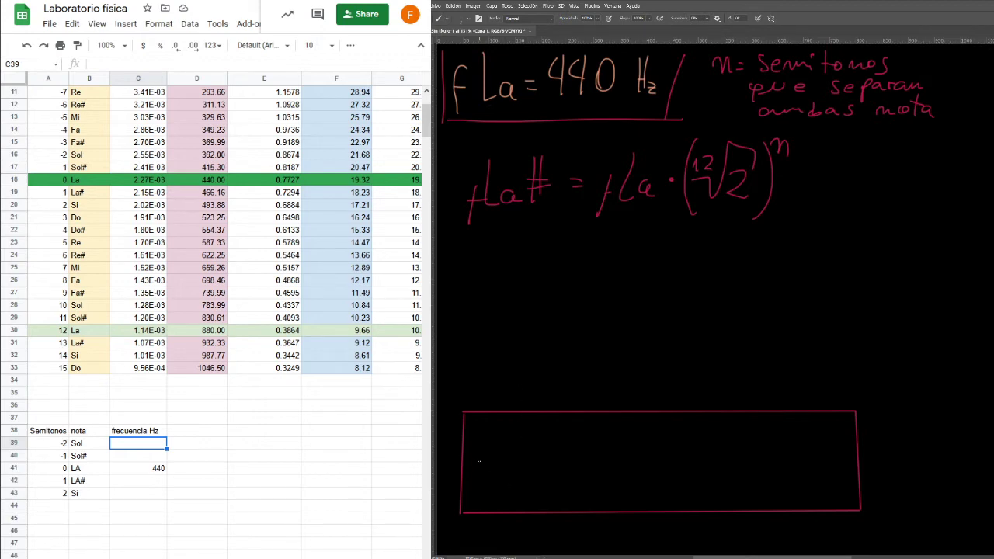
{"action": "left_click_drag", "start_coordinate": [479, 460], "coordinate": [532, 460]}
{"action": "left_click_drag", "start_coordinate": [481, 488], "coordinate": [545, 480]}
Start the frequency formula for LA# in cell C42 as =C41*, referencing the LA frequency
{"action": "left_click", "coordinate": [133, 459]}
{"action": "left_click", "coordinate": [136, 483]}
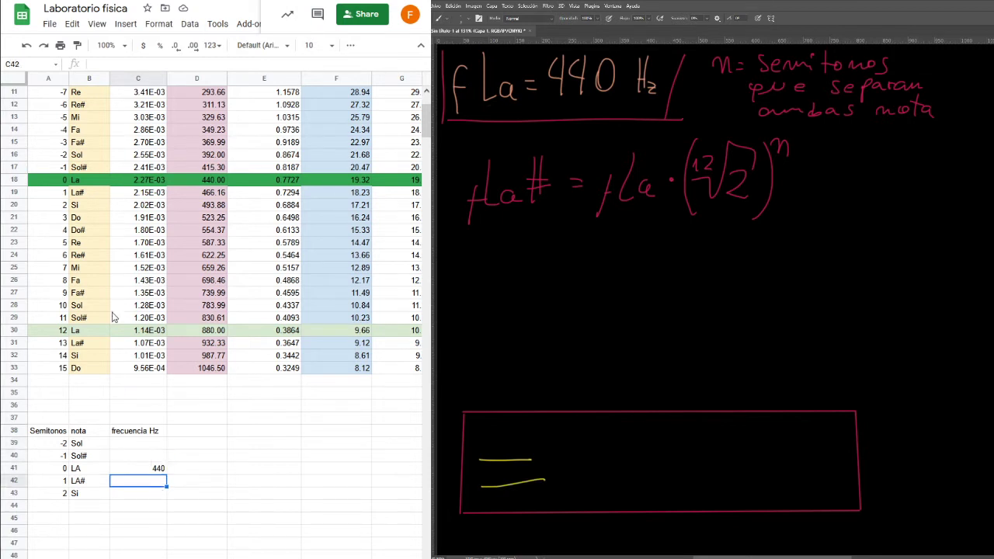
{"action": "left_click", "coordinate": [121, 60]}
{"action": "type", "text": "="}
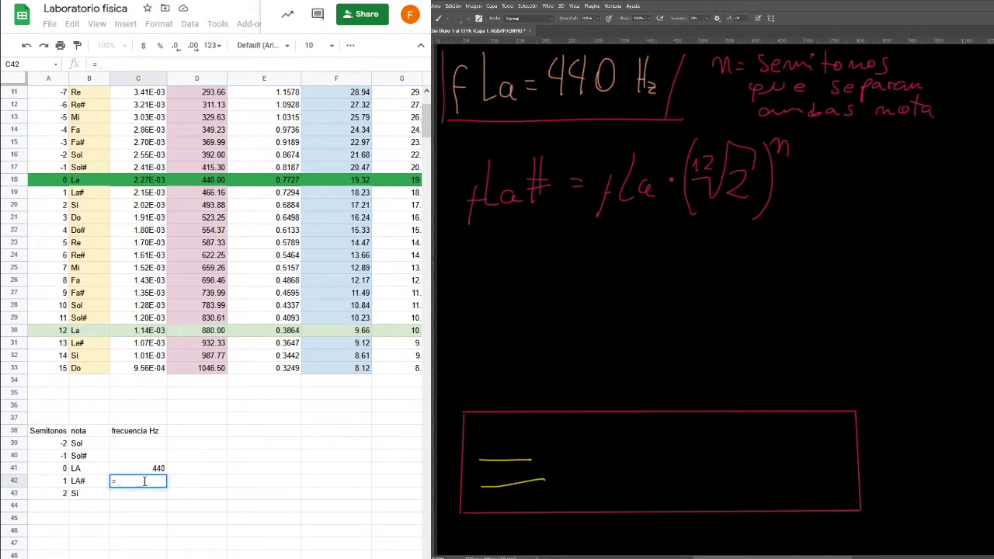
{"action": "left_click", "coordinate": [87, 483]}
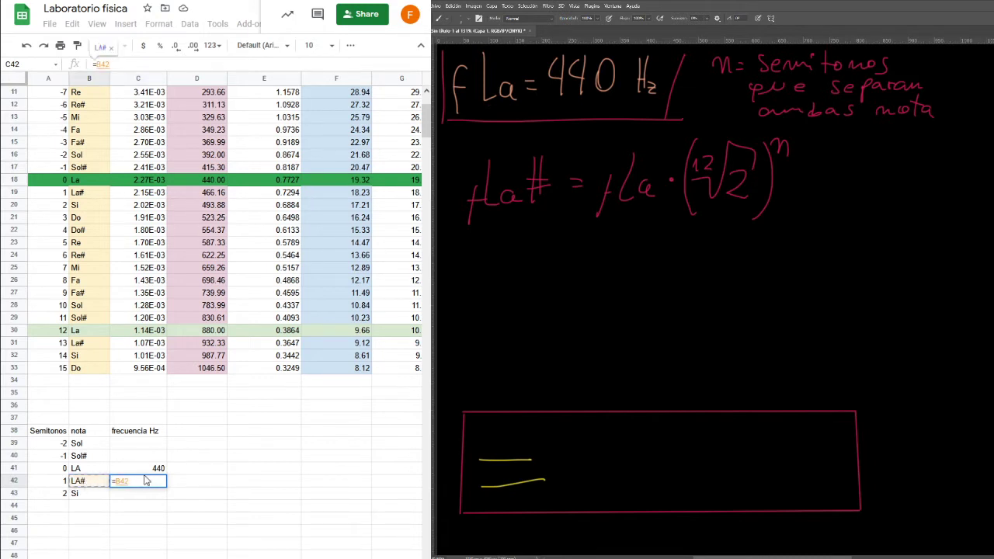
{"action": "key", "text": "BackSpace"}
{"action": "key", "text": "BackSpace"}
{"action": "key", "text": "BackSpace"}
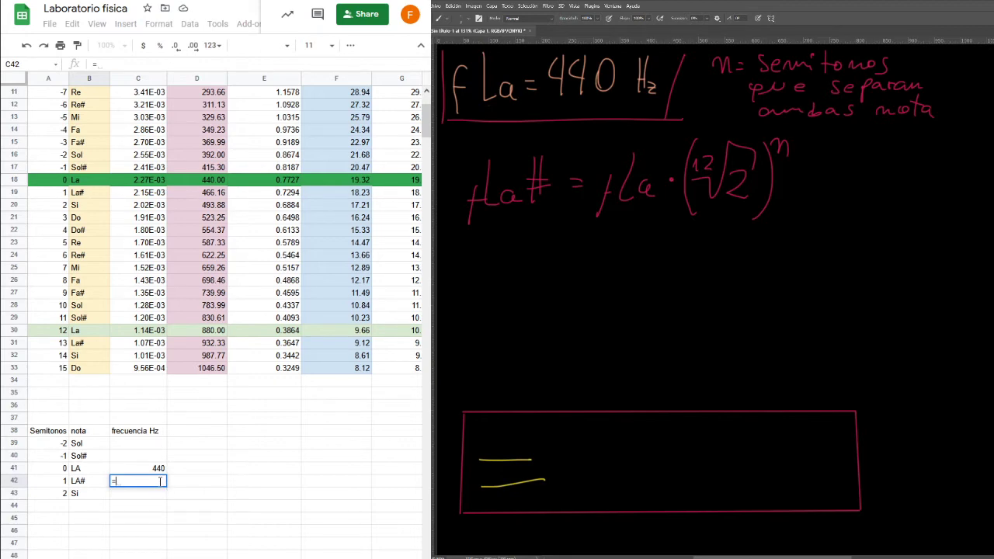
{"action": "left_click", "coordinate": [159, 469]}
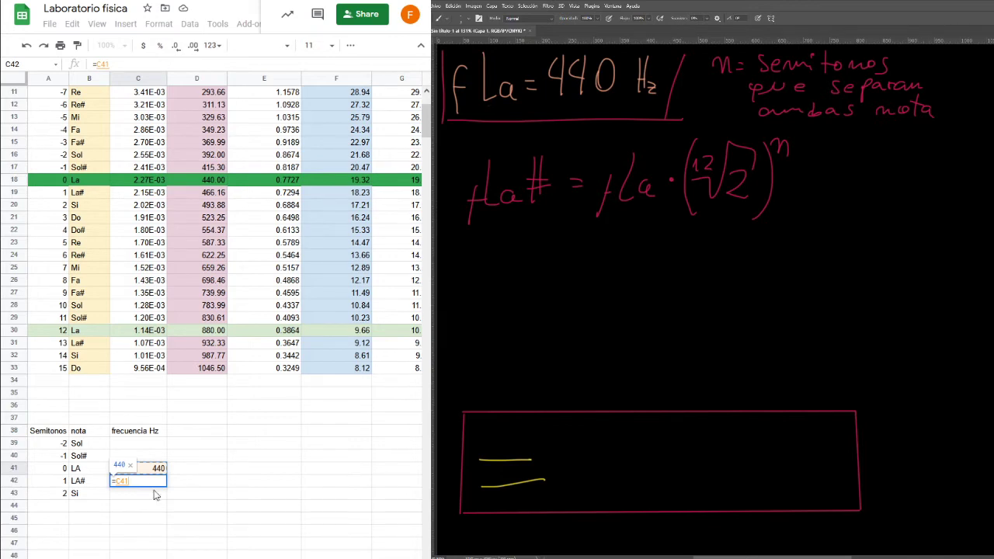
{"action": "type", "text": "*"}
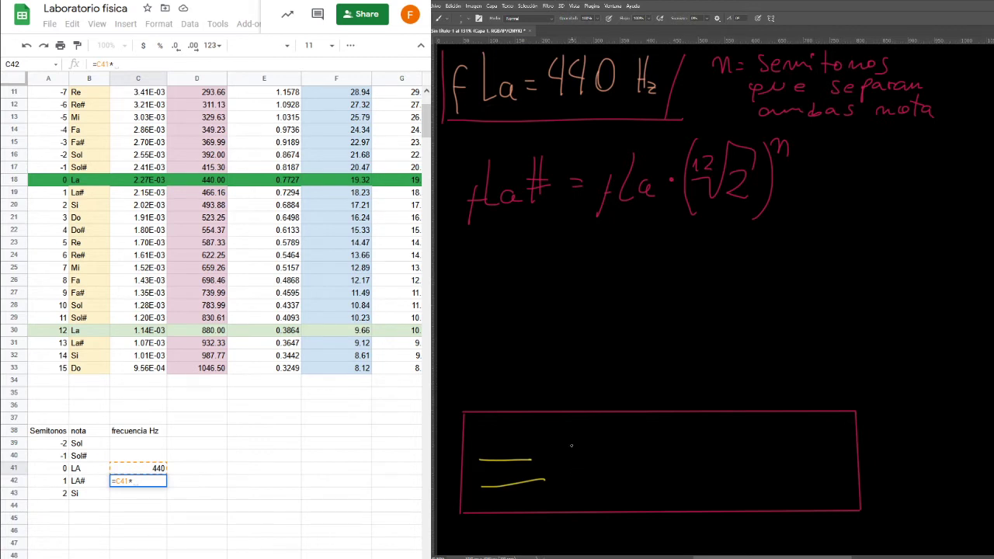
Brush C41* in yellow after the equals sign in the red rectangle and box the twelfth-root factor of the formula above
{"action": "left_click_drag", "start_coordinate": [591, 439], "coordinate": [599, 483]}
{"action": "mouse_move", "coordinate": [625, 439]}
{"action": "left_mouse_down"}
{"action": "mouse_move", "coordinate": [643, 463]}
{"action": "mouse_move", "coordinate": [643, 484]}
{"action": "left_mouse_up"}
{"action": "mouse_move", "coordinate": [654, 432]}
{"action": "left_mouse_down"}
{"action": "mouse_move", "coordinate": [660, 485]}
{"action": "mouse_move", "coordinate": [668, 480]}
{"action": "left_mouse_up"}
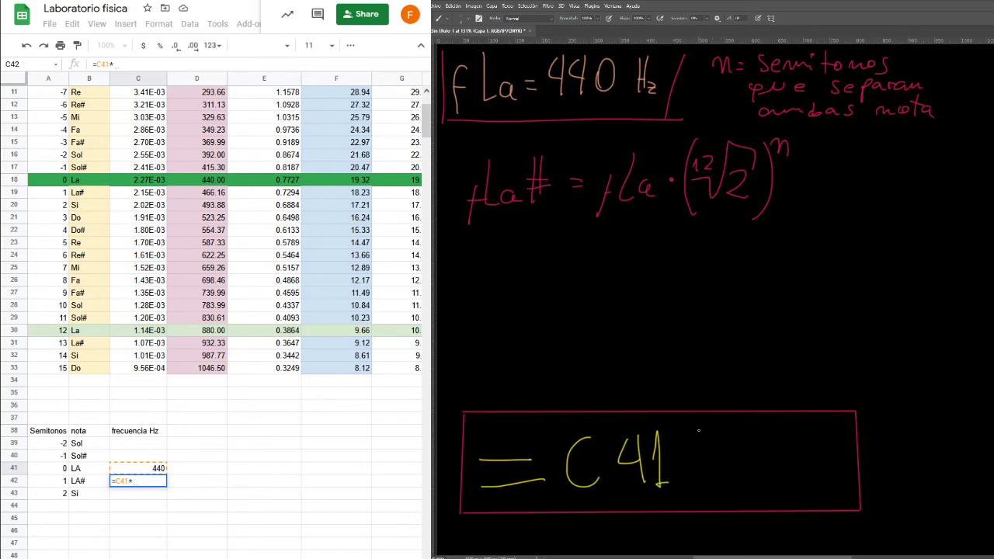
{"action": "mouse_move", "coordinate": [693, 435]}
{"action": "left_mouse_down"}
{"action": "mouse_move", "coordinate": [698, 478]}
{"action": "mouse_move", "coordinate": [714, 452]}
{"action": "mouse_move", "coordinate": [685, 474]}
{"action": "mouse_move", "coordinate": [708, 473]}
{"action": "left_mouse_up"}
{"action": "mouse_move", "coordinate": [675, 139]}
{"action": "left_mouse_down"}
{"action": "mouse_move", "coordinate": [674, 219]}
{"action": "mouse_move", "coordinate": [785, 213]}
{"action": "mouse_move", "coordinate": [784, 230]}
{"action": "left_mouse_up"}
{"action": "left_click_drag", "start_coordinate": [667, 231], "coordinate": [791, 223]}
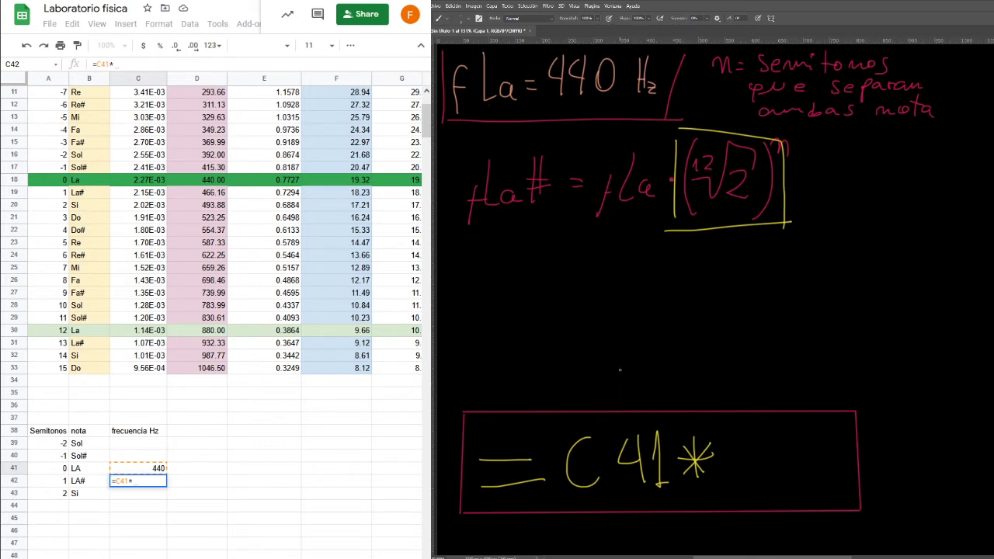
Handwrite POWER(2, 1/12) in yellow just above the red rectangle on the canvas
{"action": "left_click_drag", "start_coordinate": [619, 369], "coordinate": [622, 400]}
{"action": "mouse_move", "coordinate": [615, 355]}
{"action": "left_mouse_down"}
{"action": "mouse_move", "coordinate": [625, 370]}
{"action": "mouse_move", "coordinate": [699, 359]}
{"action": "mouse_move", "coordinate": [731, 383]}
{"action": "mouse_move", "coordinate": [725, 372]}
{"action": "left_mouse_up"}
{"action": "mouse_move", "coordinate": [738, 353]}
{"action": "left_mouse_down"}
{"action": "mouse_move", "coordinate": [739, 384]}
{"action": "mouse_move", "coordinate": [764, 383]}
{"action": "left_mouse_up"}
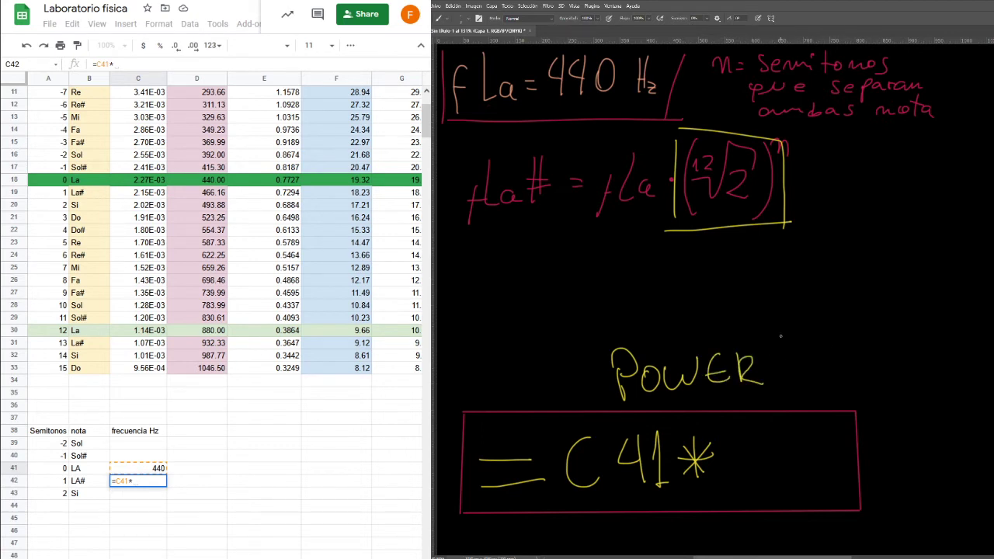
{"action": "left_click_drag", "start_coordinate": [781, 336], "coordinate": [785, 399]}
{"action": "left_click_drag", "start_coordinate": [794, 358], "coordinate": [828, 397]}
{"action": "left_click_drag", "start_coordinate": [851, 348], "coordinate": [853, 371]}
{"action": "mouse_move", "coordinate": [876, 339]}
{"action": "left_mouse_down"}
{"action": "mouse_move", "coordinate": [859, 388]}
{"action": "mouse_move", "coordinate": [905, 379]}
{"action": "left_mouse_up"}
{"action": "left_click_drag", "start_coordinate": [907, 326], "coordinate": [915, 394]}
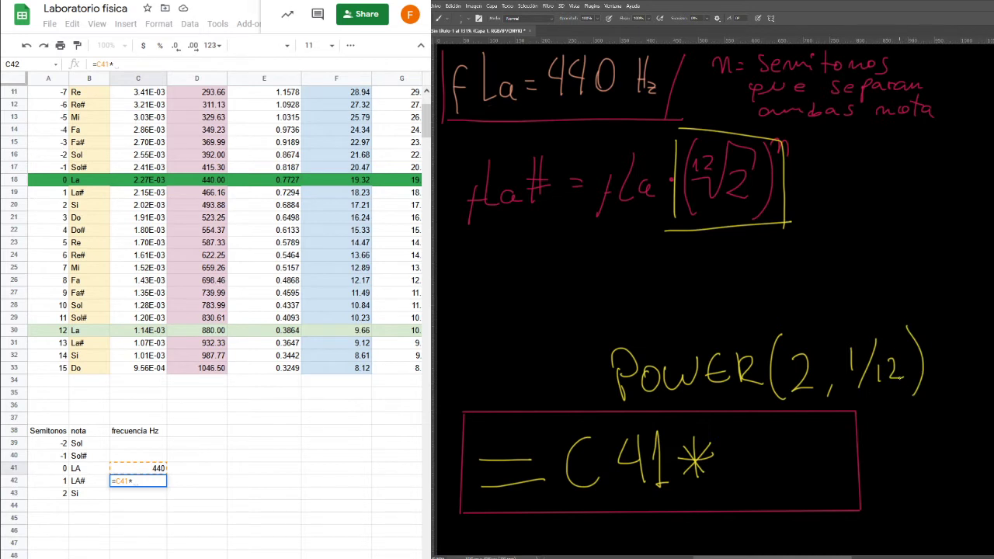
Handwrite above the POWER expression that 2 to the 1/12 equals the twelfth root of 2
{"action": "left_click_drag", "start_coordinate": [797, 278], "coordinate": [812, 306]}
{"action": "left_click_drag", "start_coordinate": [823, 257], "coordinate": [825, 278]}
{"action": "mouse_move", "coordinate": [837, 266]}
{"action": "left_mouse_down"}
{"action": "mouse_move", "coordinate": [838, 277]}
{"action": "mouse_move", "coordinate": [874, 278]}
{"action": "left_mouse_up"}
{"action": "left_click_drag", "start_coordinate": [865, 284], "coordinate": [905, 268]}
{"action": "mouse_move", "coordinate": [882, 278]}
{"action": "left_mouse_down"}
{"action": "mouse_move", "coordinate": [910, 278]}
{"action": "mouse_move", "coordinate": [937, 257]}
{"action": "mouse_move", "coordinate": [946, 293]}
{"action": "left_mouse_up"}
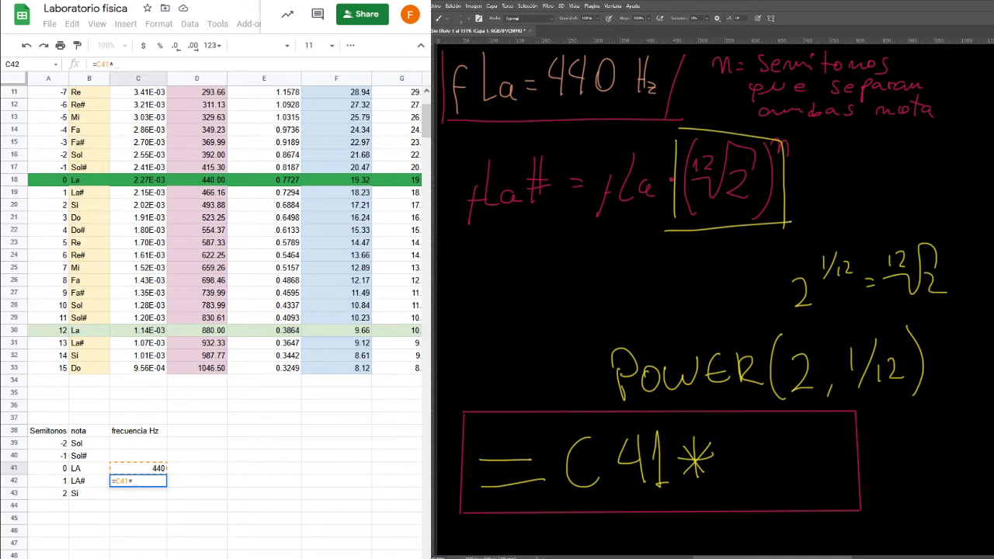
Erase the root equivalence and the POWER expression from the canvas with the Eraser
{"action": "key", "text": "e"}
{"action": "mouse_move", "coordinate": [862, 272]}
{"action": "left_mouse_down"}
{"action": "mouse_move", "coordinate": [893, 256]}
{"action": "mouse_move", "coordinate": [850, 267]}
{"action": "left_mouse_up"}
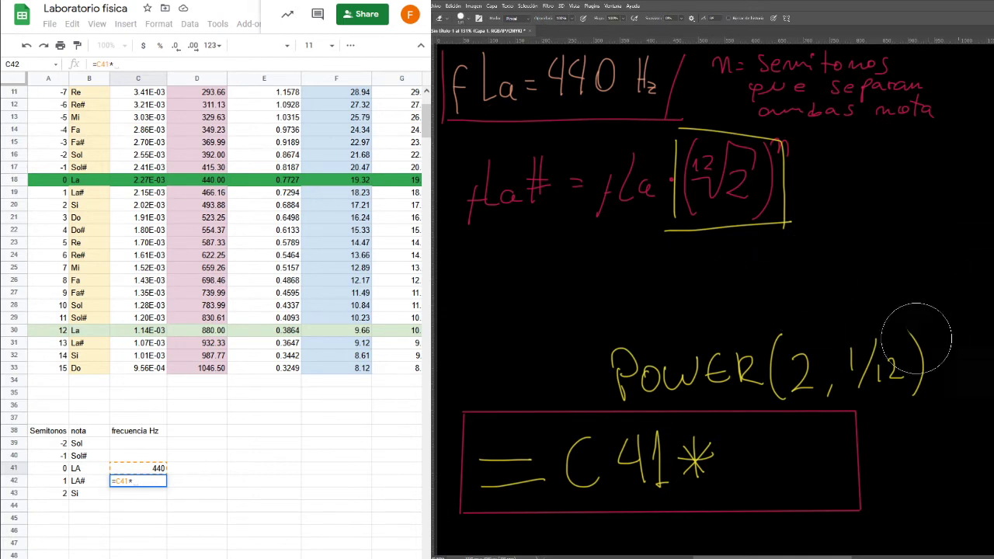
{"action": "mouse_move", "coordinate": [916, 339]}
{"action": "left_mouse_down"}
{"action": "mouse_move", "coordinate": [740, 349]}
{"action": "mouse_move", "coordinate": [688, 379]}
{"action": "mouse_move", "coordinate": [777, 378]}
{"action": "mouse_move", "coordinate": [845, 344]}
{"action": "mouse_move", "coordinate": [792, 393]}
{"action": "mouse_move", "coordinate": [590, 371]}
{"action": "mouse_move", "coordinate": [626, 391]}
{"action": "left_mouse_up"}
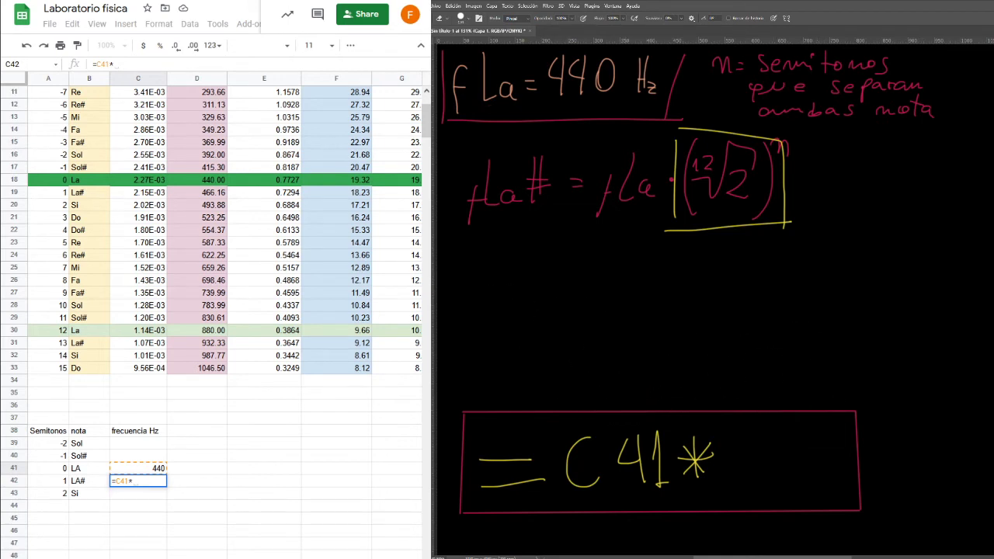
Search the web for calculadora cientifica in a new browser tab and open the Web 2.0 calculadora científica result
{"action": "key", "text": "ctrl+t"}
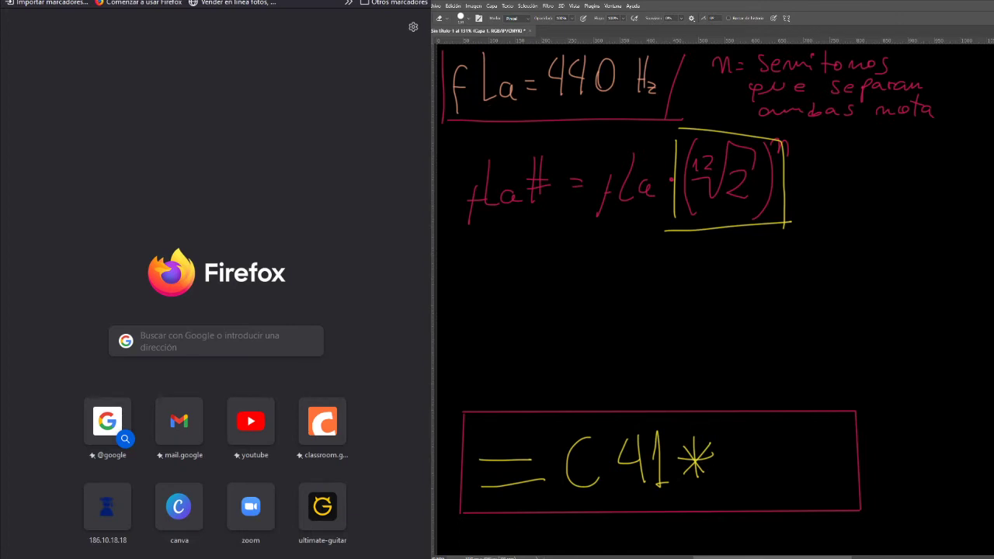
{"action": "type", "text": "calculadora cient"}
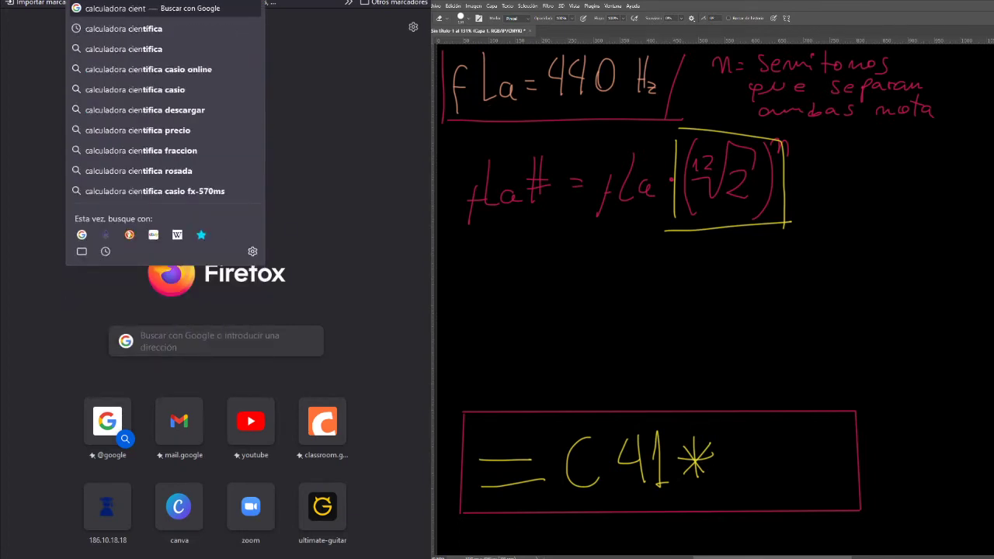
{"action": "type", "text": "ifica"}
{"action": "key", "text": "Return"}
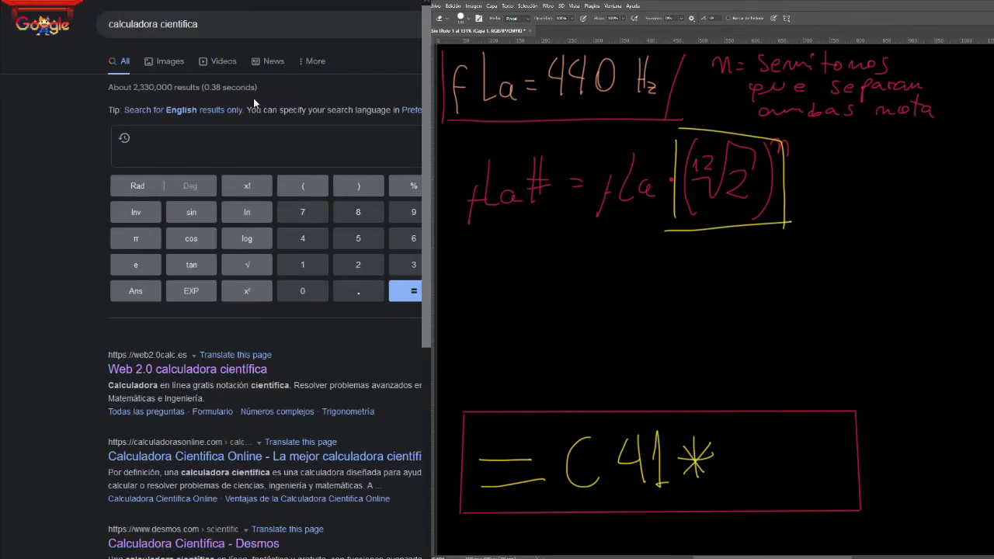
{"action": "left_click", "coordinate": [209, 372]}
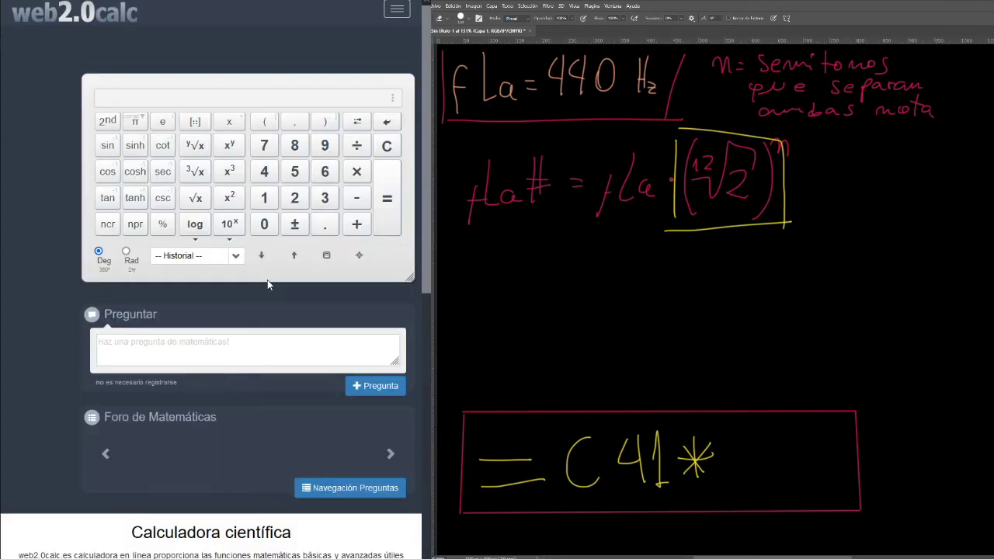
Calculate the twelfth root of 2 with sqrt(2,12) and copy the result
{"action": "left_click", "coordinate": [195, 151]}
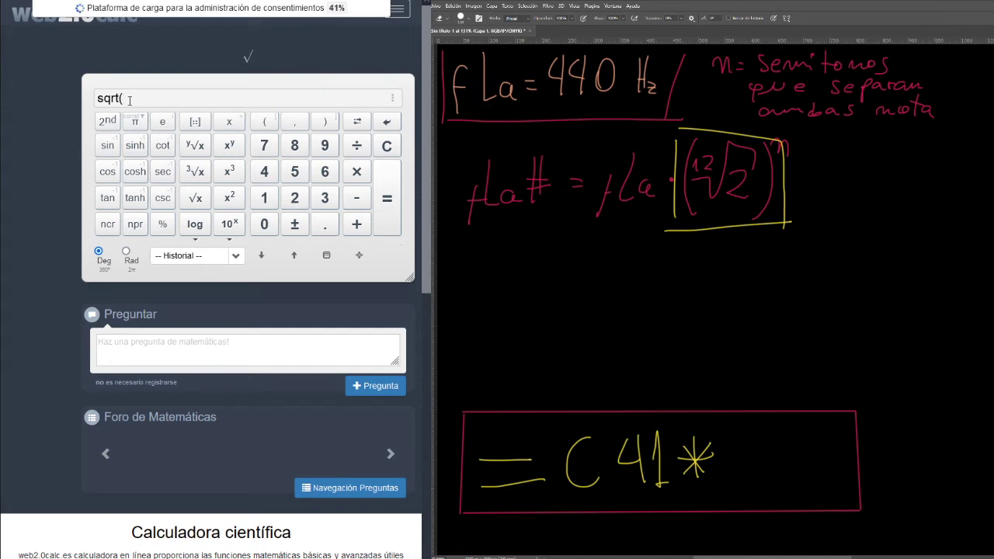
{"action": "type", "text": "2,12"}
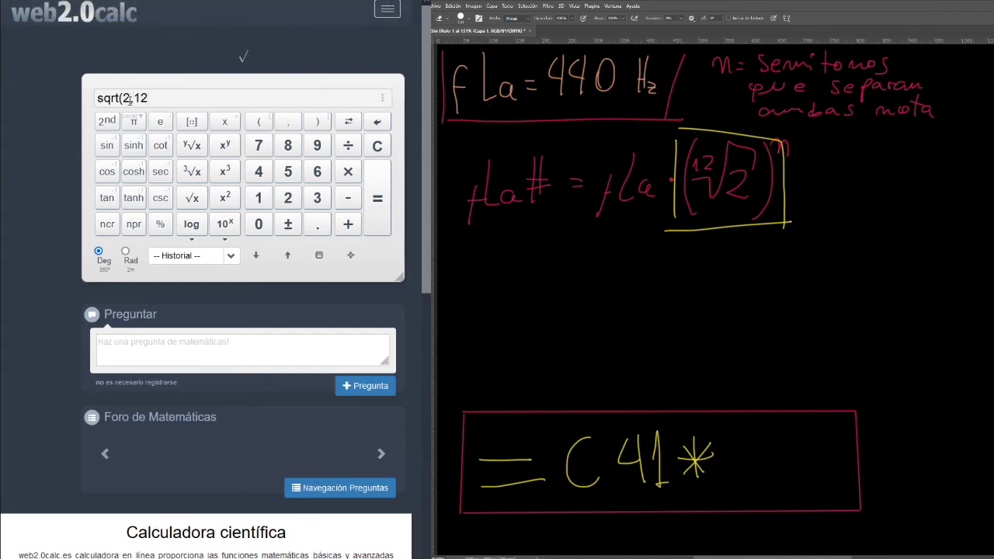
{"action": "type", "text": ")"}
{"action": "key", "text": "Return"}
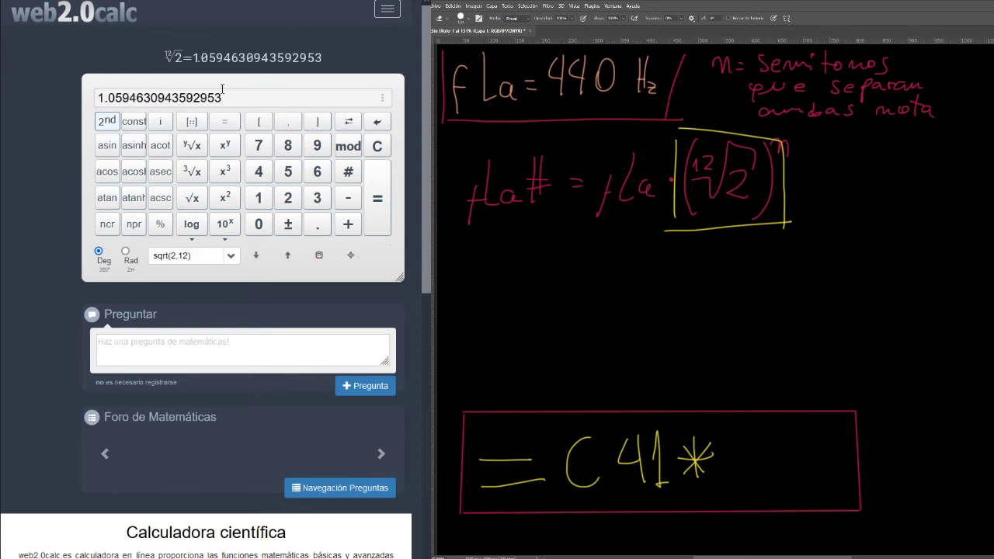
{"action": "left_click_drag", "start_coordinate": [219, 98], "coordinate": [96, 99]}
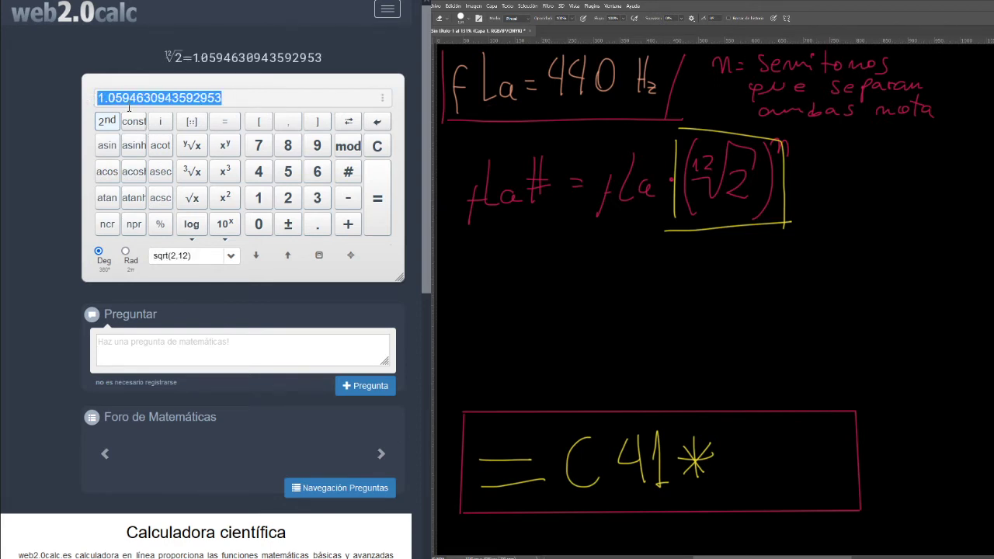
{"action": "key", "text": "ctrl+c"}
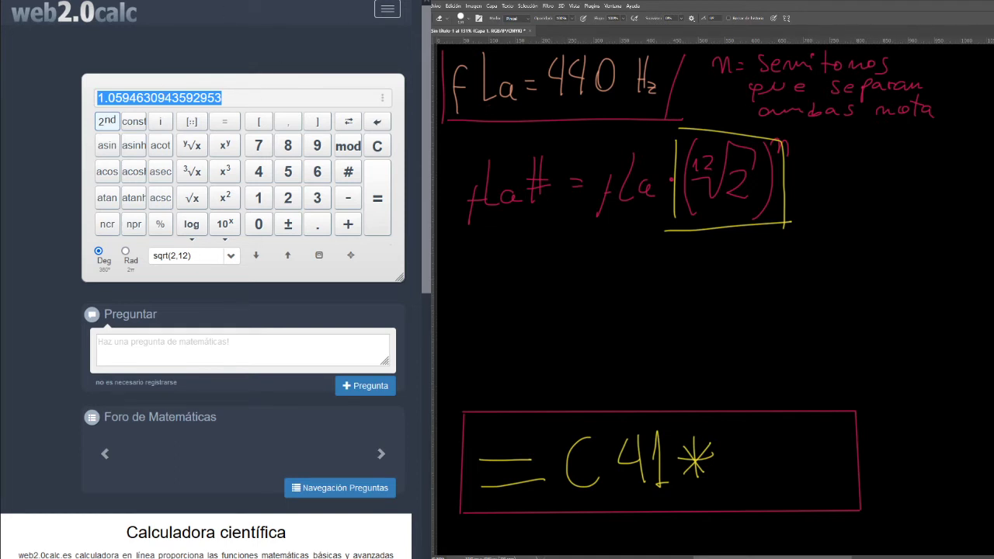
Return to the spreadsheet and complete the C42 formula with the copied root as =C41*1.0594630943592953
{"action": "key", "text": "alt+Tab"}
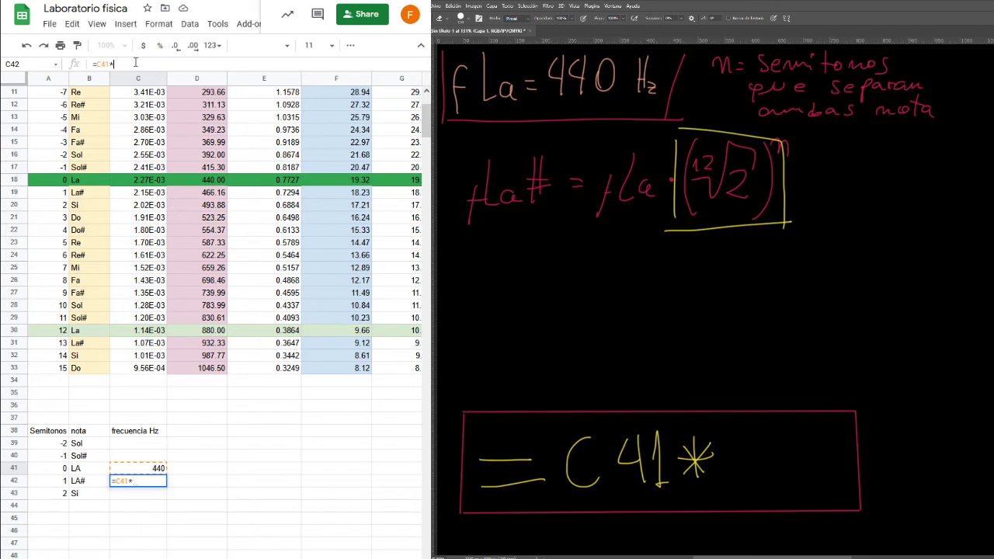
{"action": "key", "text": "ctrl+v"}
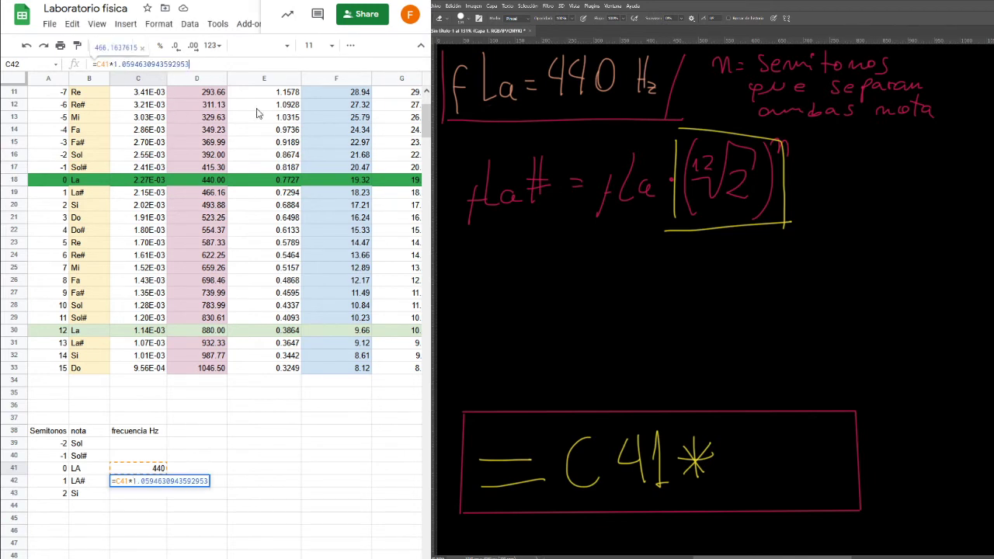
{"action": "key", "text": "alt+Tab"}
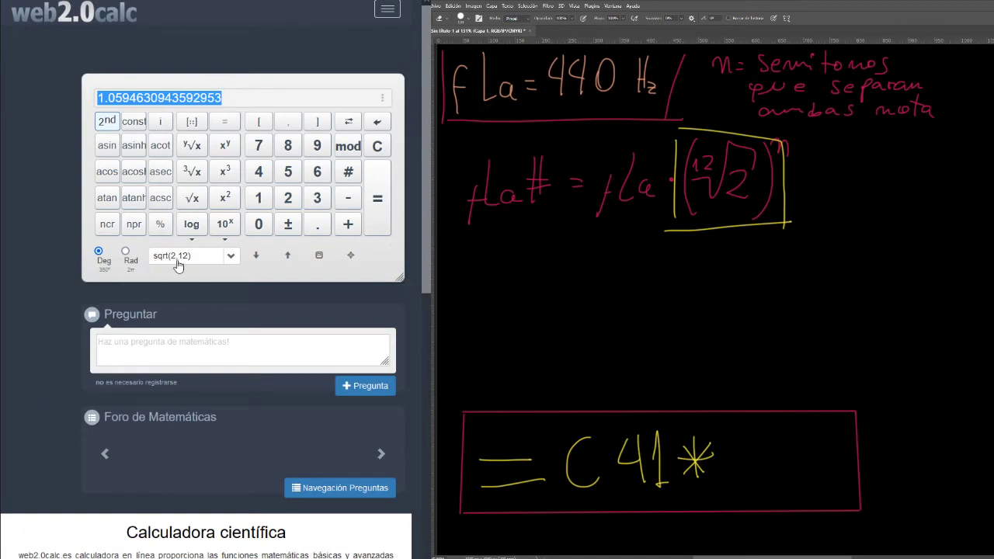
{"action": "left_click", "coordinate": [142, 1]}
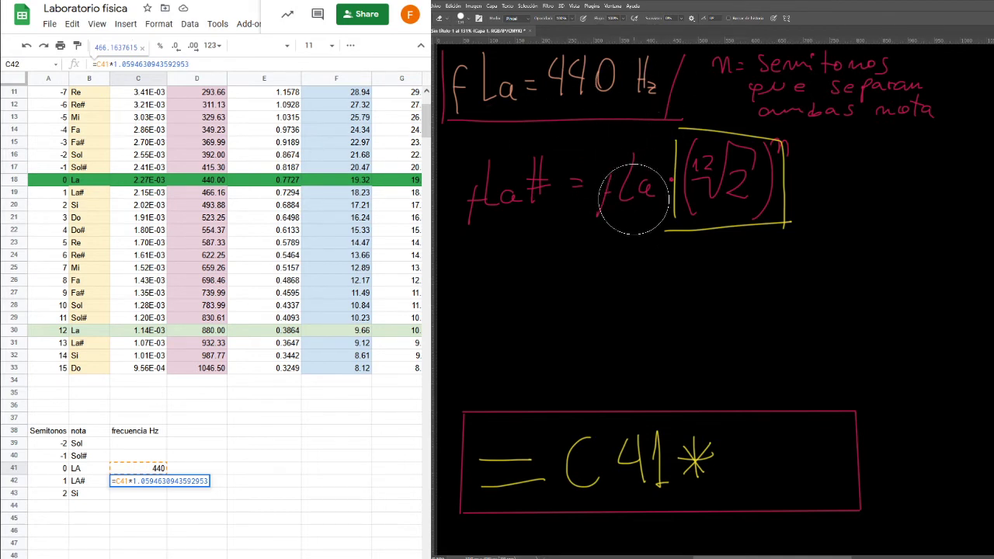
Brush 1,059 and a caret after C41* in the red rectangle, and circle the exponent n in the formula above
{"action": "key", "text": "b"}
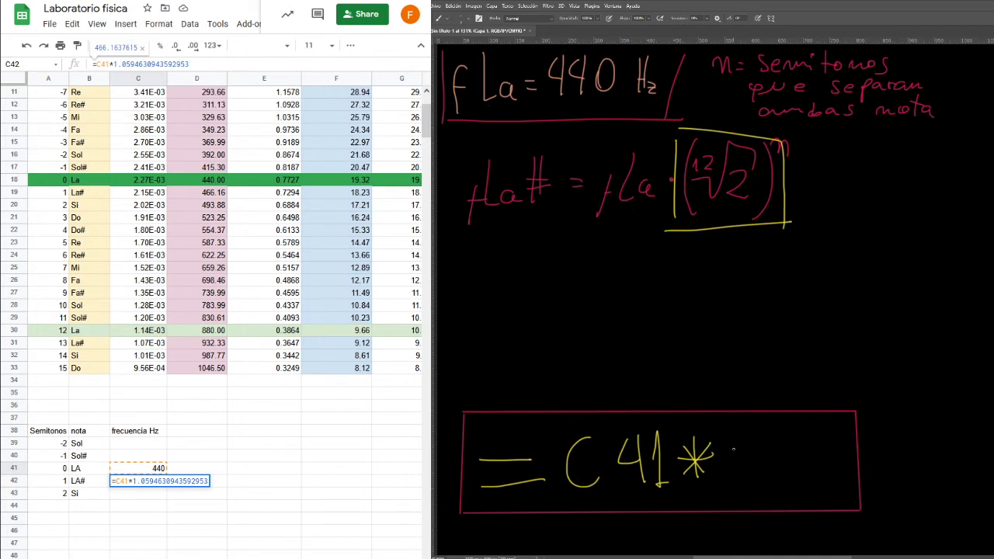
{"action": "mouse_move", "coordinate": [737, 433]}
{"action": "left_mouse_down"}
{"action": "mouse_move", "coordinate": [734, 470]}
{"action": "mouse_move", "coordinate": [748, 482]}
{"action": "left_mouse_up"}
{"action": "mouse_move", "coordinate": [765, 442]}
{"action": "left_mouse_down"}
{"action": "mouse_move", "coordinate": [789, 461]}
{"action": "mouse_move", "coordinate": [773, 472]}
{"action": "left_mouse_up"}
{"action": "left_click_drag", "start_coordinate": [808, 435], "coordinate": [806, 470]}
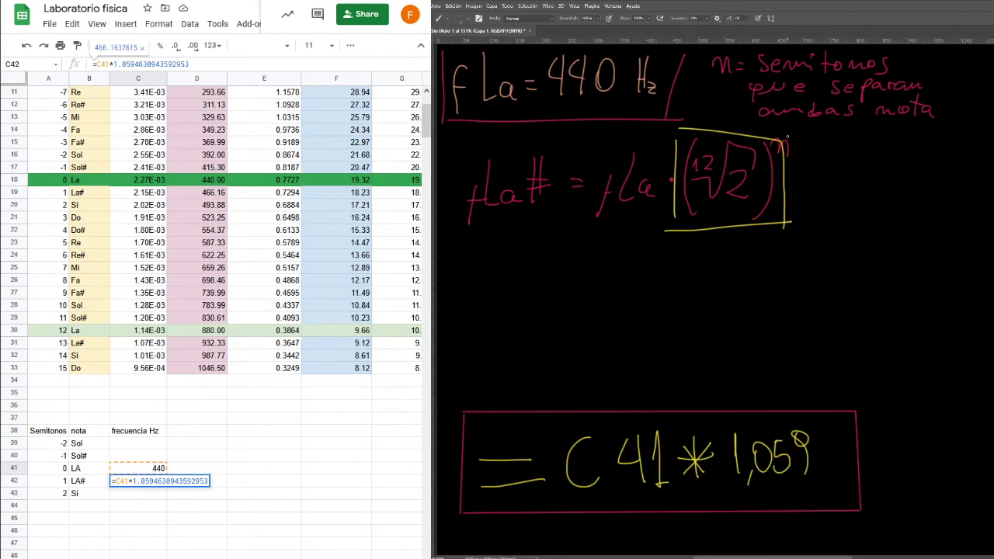
{"action": "mouse_move", "coordinate": [787, 138]}
{"action": "left_mouse_down"}
{"action": "mouse_move", "coordinate": [763, 156]}
{"action": "mouse_move", "coordinate": [786, 123]}
{"action": "left_mouse_up"}
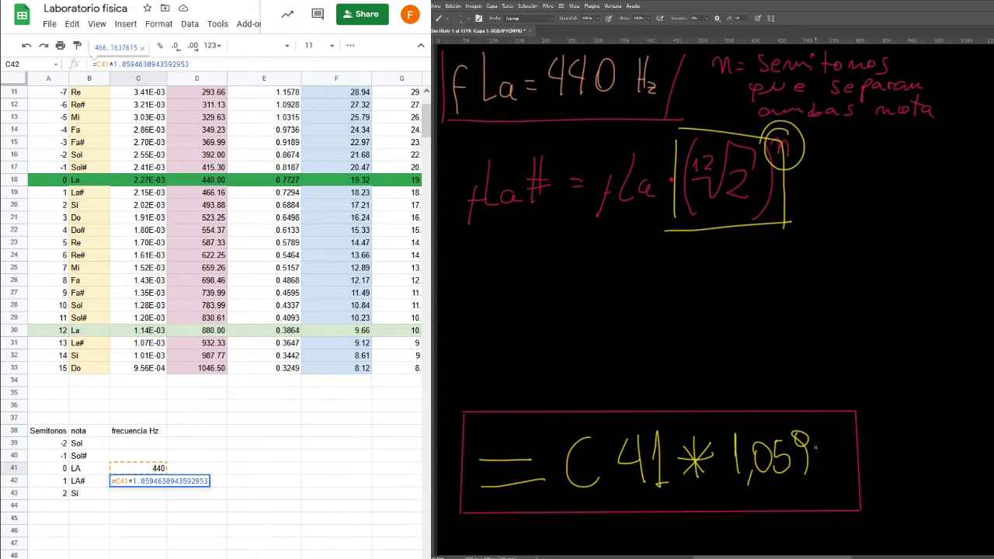
{"action": "mouse_move", "coordinate": [816, 449]}
{"action": "left_mouse_down"}
{"action": "mouse_move", "coordinate": [845, 446]}
{"action": "mouse_move", "coordinate": [823, 437]}
{"action": "mouse_move", "coordinate": [845, 445]}
{"action": "left_mouse_up"}
Look through the spreadsheet's function categories, then commit the formula in C42 and reselect that cell
{"action": "left_click", "coordinate": [351, 45]}
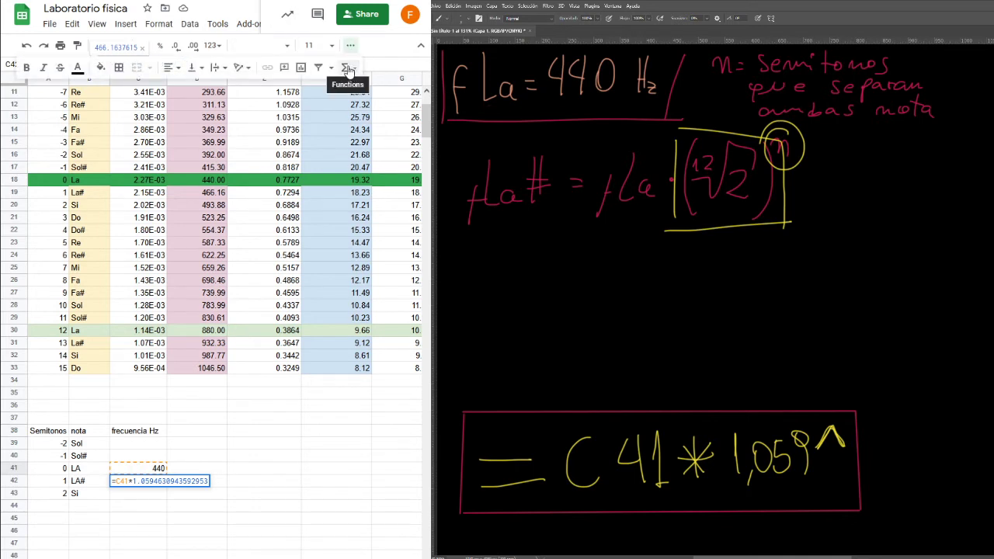
{"action": "left_click", "coordinate": [346, 70]}
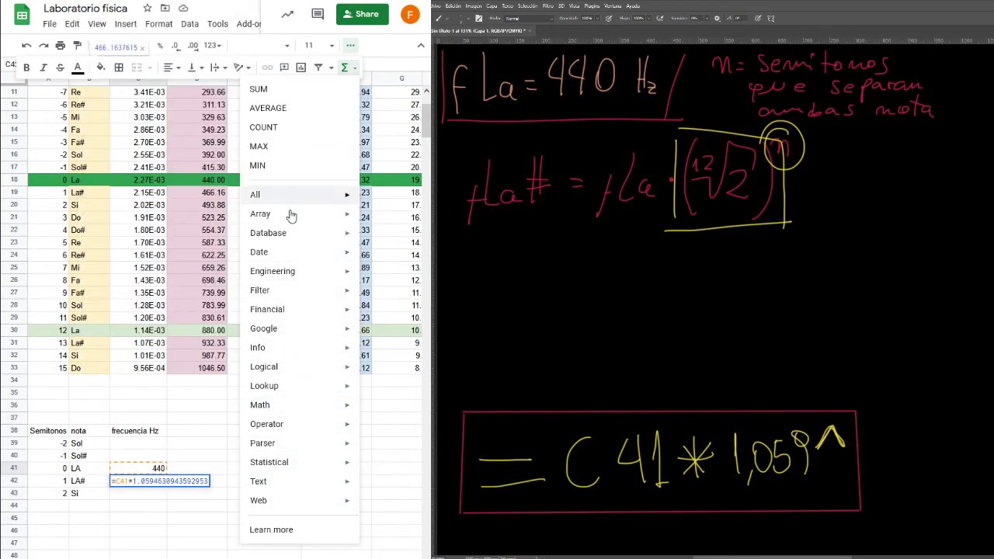
{"action": "left_click", "coordinate": [391, 494]}
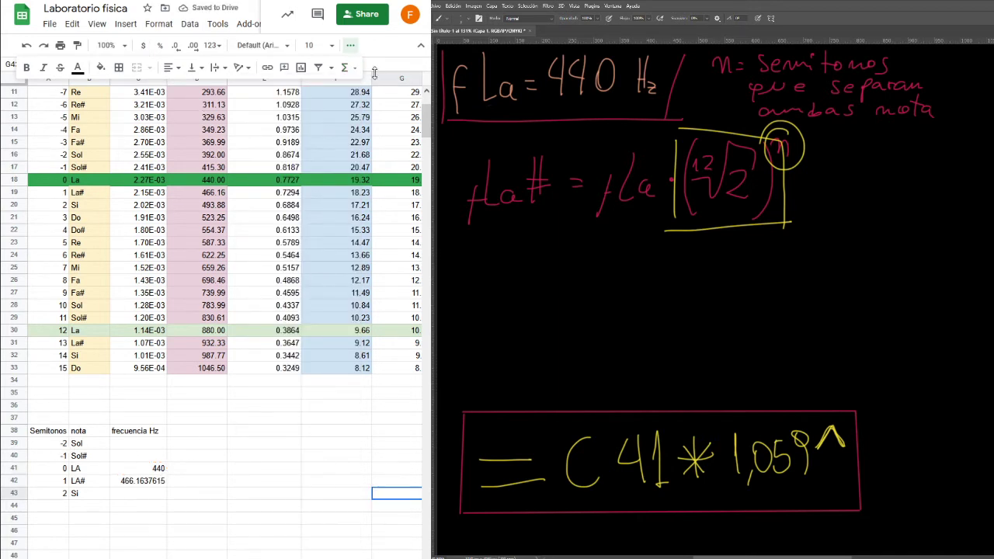
{"action": "scroll", "coordinate": [373, 77], "scroll_direction": "right", "scroll_amount": 1}
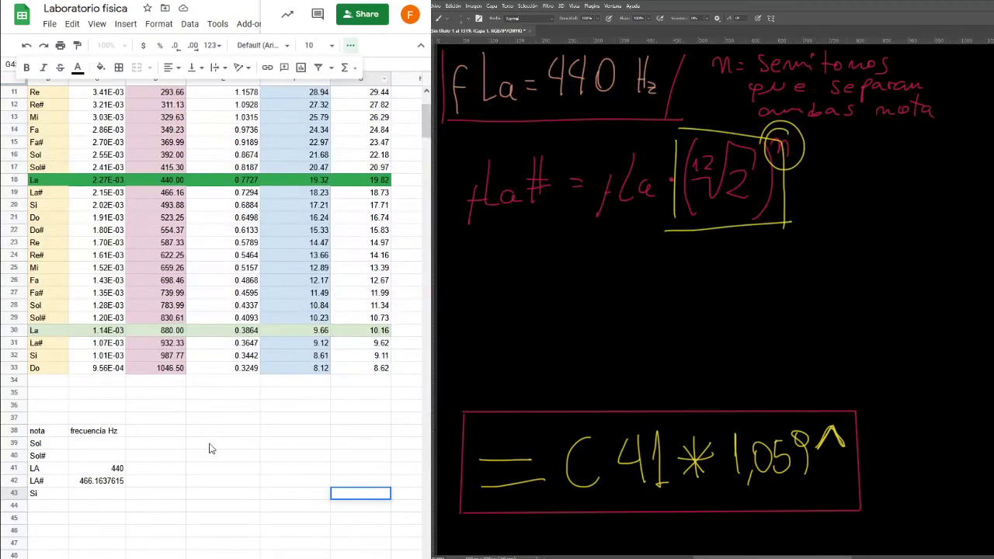
{"action": "left_click", "coordinate": [116, 481]}
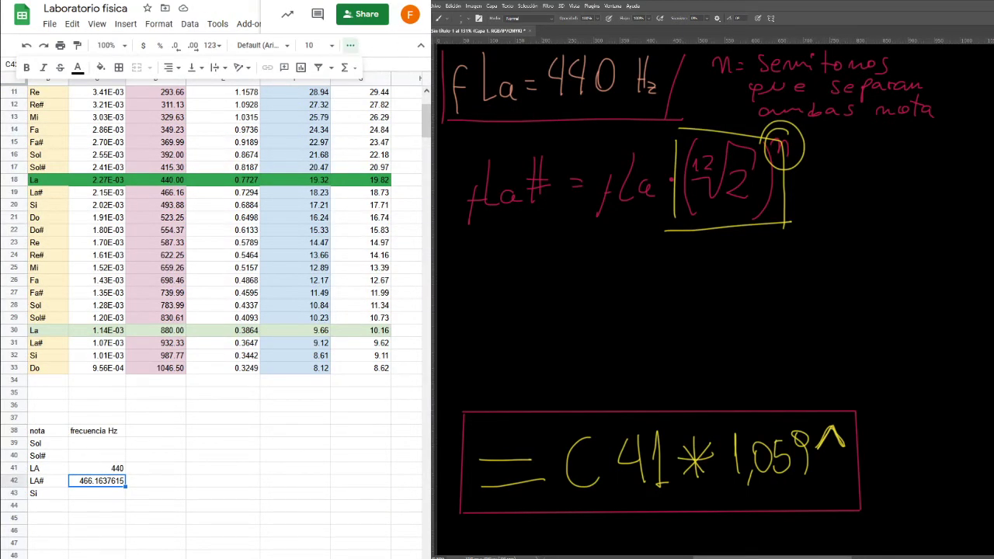
{"action": "scroll", "coordinate": [210, 311], "scroll_direction": "left", "scroll_amount": 1}
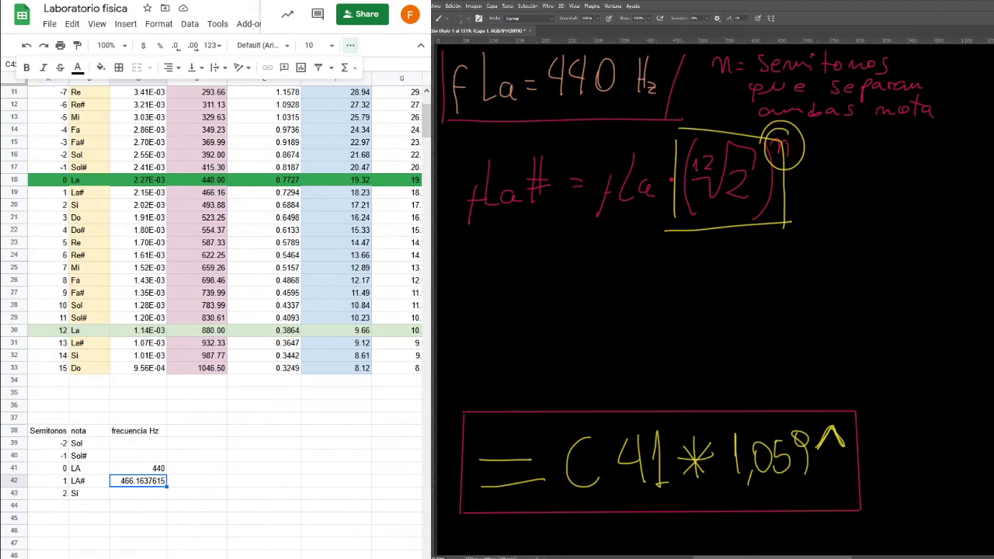
Brush a boxed key symbol followed by a plus sign above the red rectangle
{"action": "left_click", "coordinate": [351, 46]}
{"action": "left_click", "coordinate": [232, 64]}
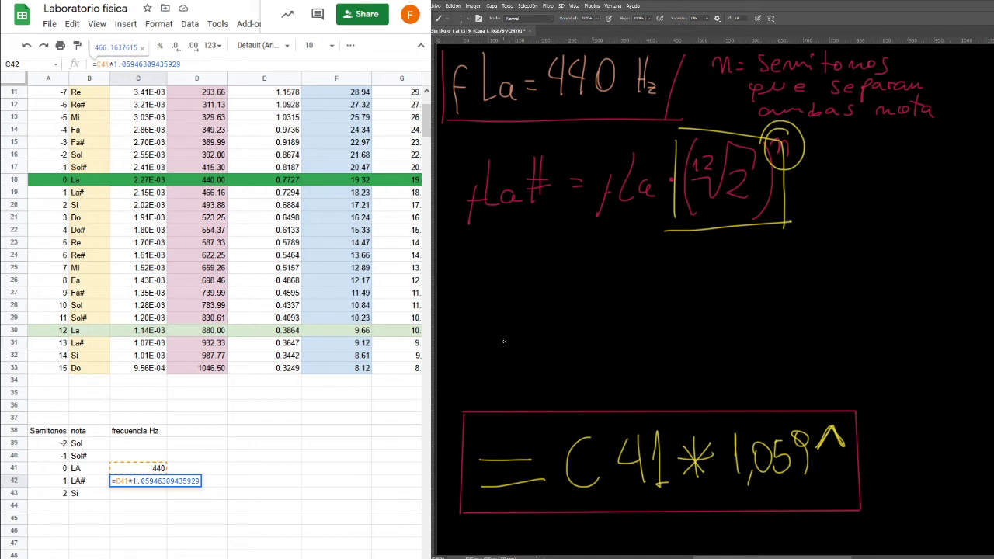
{"action": "mouse_move", "coordinate": [494, 330]}
{"action": "left_mouse_down"}
{"action": "mouse_move", "coordinate": [494, 365]}
{"action": "mouse_move", "coordinate": [526, 329]}
{"action": "left_mouse_up"}
{"action": "mouse_move", "coordinate": [503, 362]}
{"action": "left_mouse_down"}
{"action": "mouse_move", "coordinate": [533, 320]}
{"action": "mouse_move", "coordinate": [532, 363]}
{"action": "left_mouse_up"}
{"action": "mouse_move", "coordinate": [510, 335]}
{"action": "left_mouse_down"}
{"action": "mouse_move", "coordinate": [509, 361]}
{"action": "mouse_move", "coordinate": [534, 349]}
{"action": "mouse_move", "coordinate": [555, 357]}
{"action": "left_mouse_up"}
{"action": "left_click_drag", "start_coordinate": [545, 341], "coordinate": [563, 340]}
Check how the D22 formula writes its exponent, and append the ^ operator to the end of the C42 formula
{"action": "left_click", "coordinate": [209, 231]}
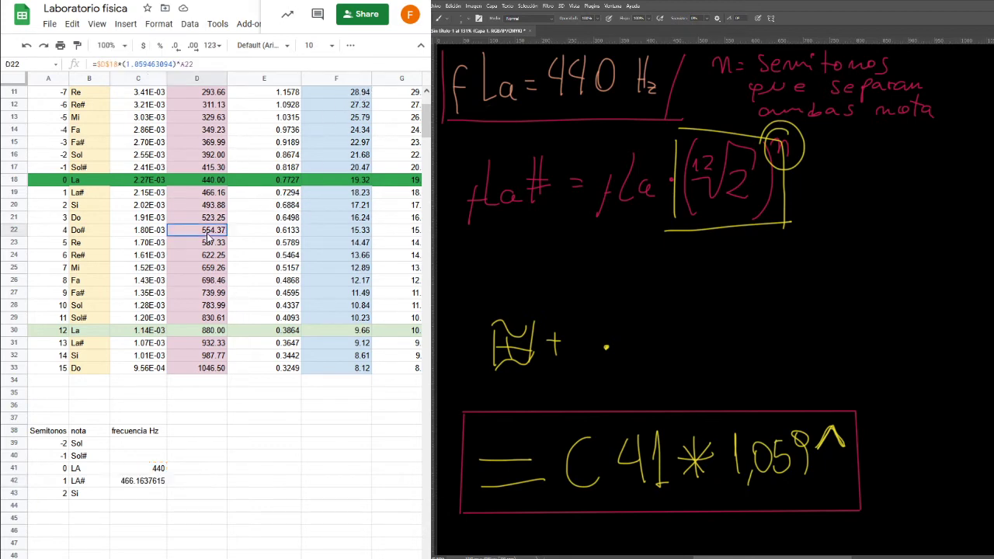
{"action": "left_click", "coordinate": [180, 65]}
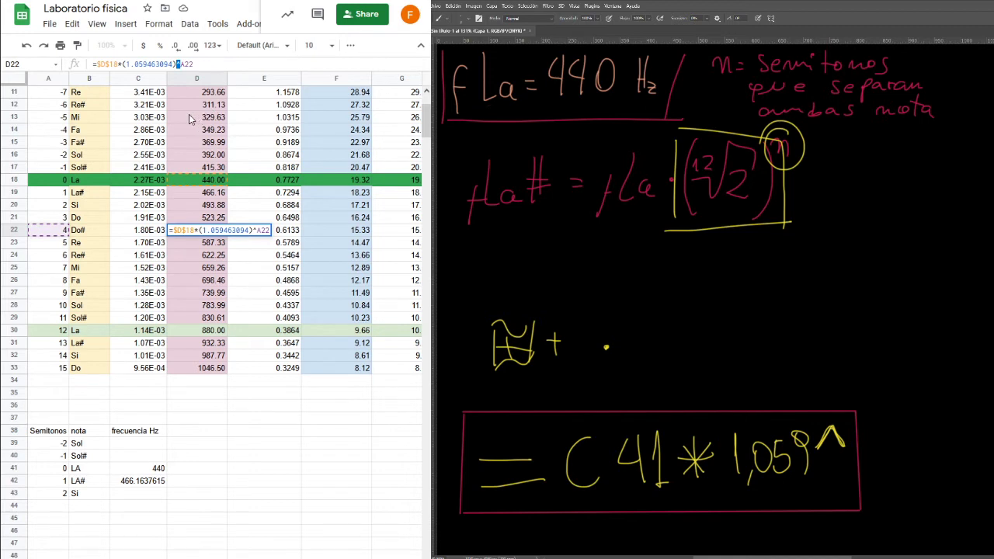
{"action": "left_click", "coordinate": [154, 481]}
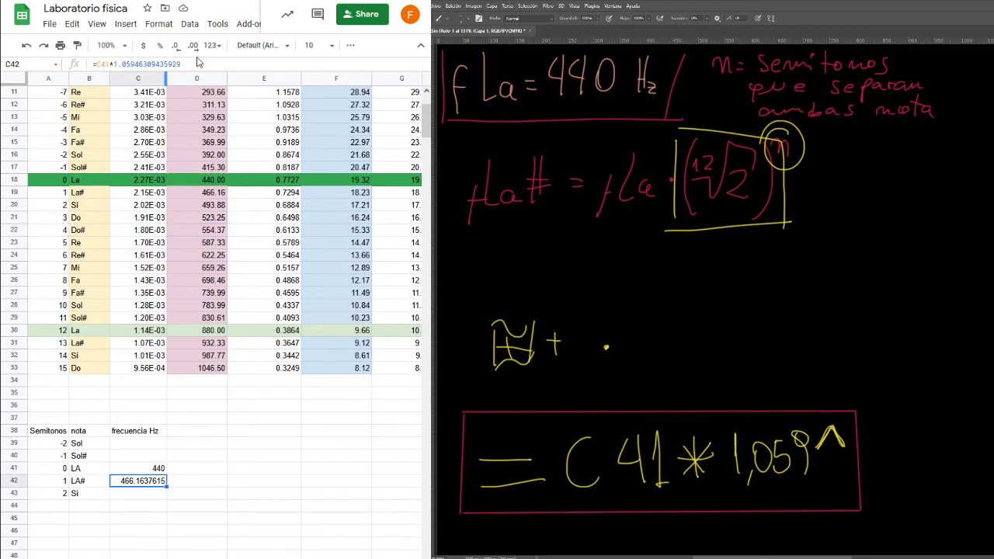
{"action": "left_click", "coordinate": [201, 64]}
{"action": "type", "text": "^"}
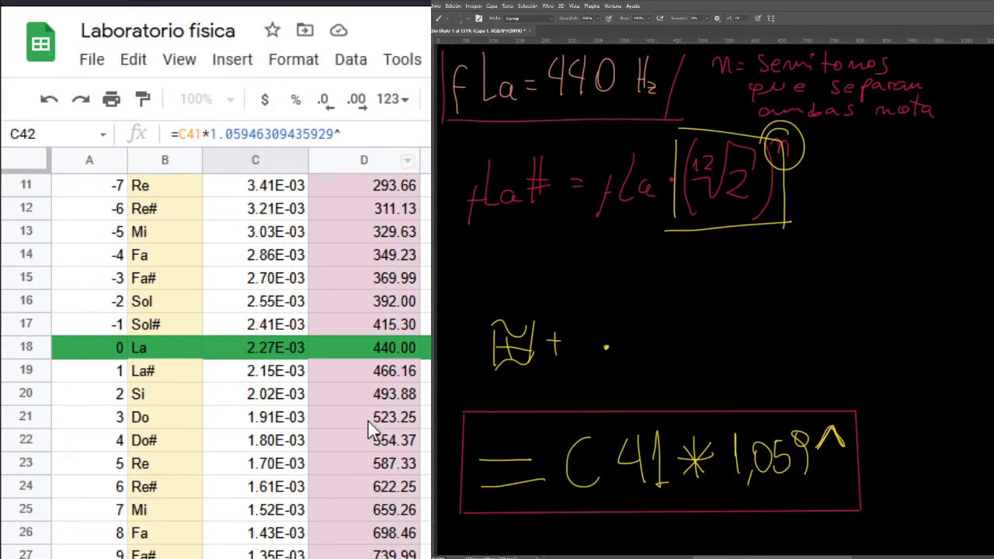
{"action": "left_click_drag", "start_coordinate": [272, 460], "coordinate": [289, 326]}
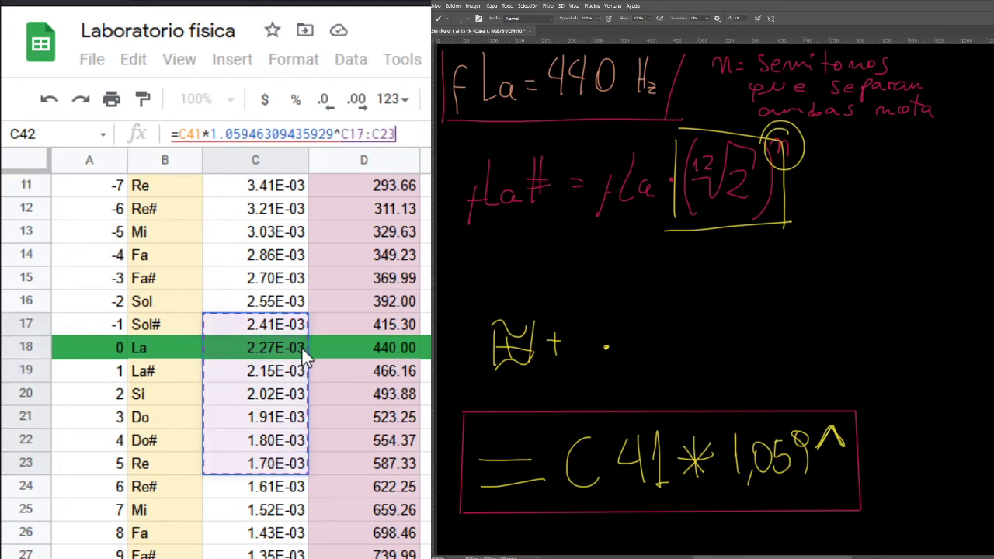
{"action": "left_click", "coordinate": [407, 129]}
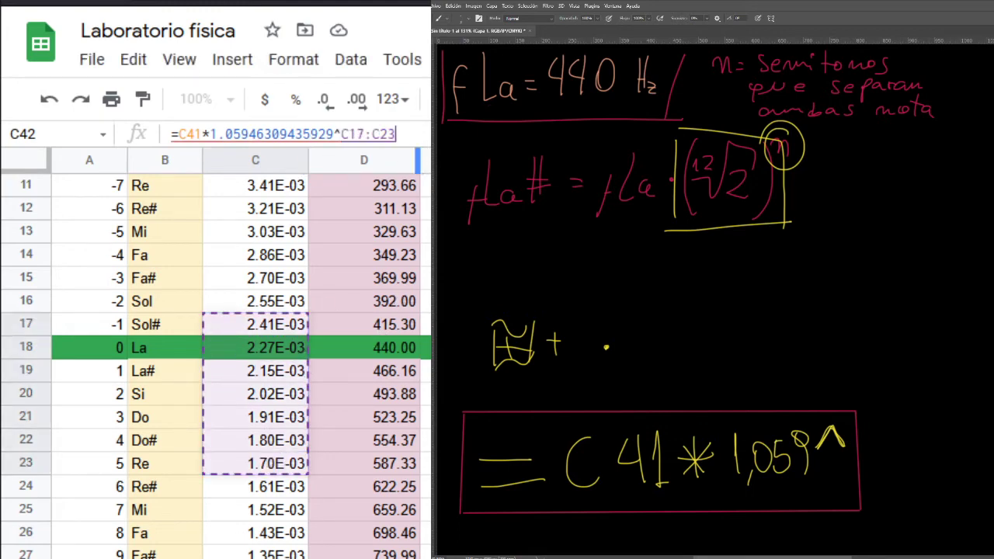
{"action": "key", "text": "BackSpace"}
{"action": "key", "text": "BackSpace"}
{"action": "key", "text": "BackSpace"}
{"action": "key", "text": "BackSpace"}
{"action": "key", "text": "BackSpace"}
{"action": "key", "text": "BackSpace"}
{"action": "key", "text": "BackSpace"}
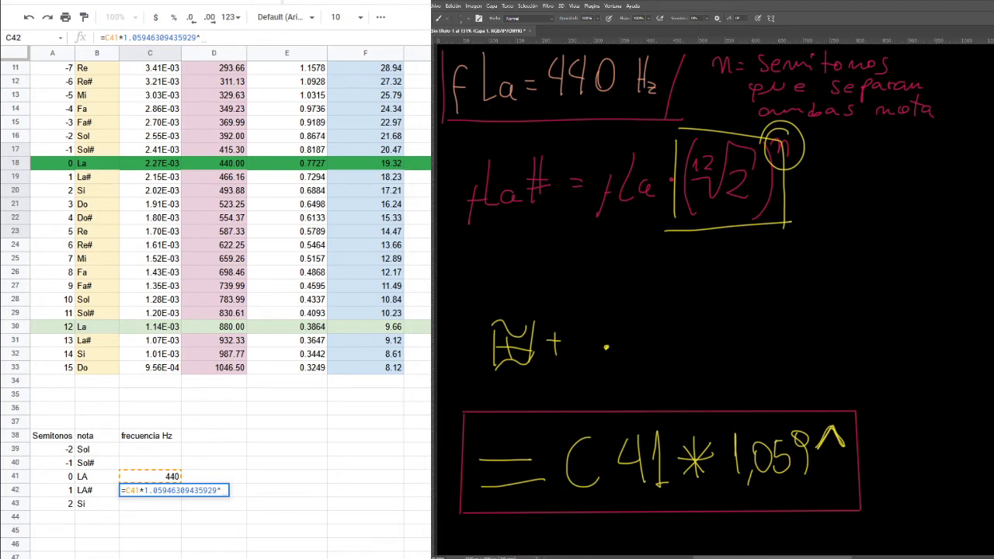
Complete the C42 formula as =C41*1.05946309435929^A42 and accept the suggested autofill for C43
{"action": "key", "text": "BackSpace"}
{"action": "left_click", "coordinate": [240, 36]}
{"action": "left_click", "coordinate": [54, 490]}
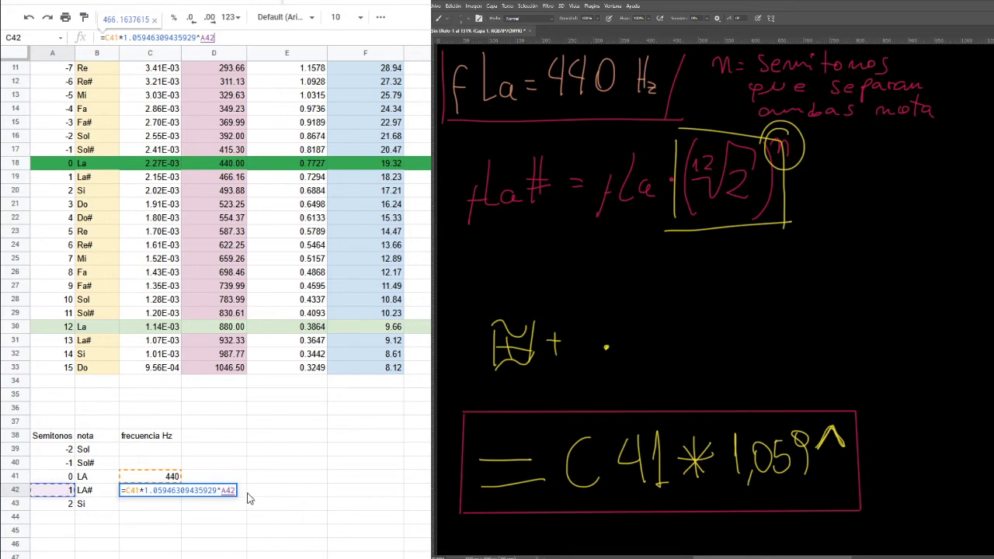
{"action": "key", "text": "Return"}
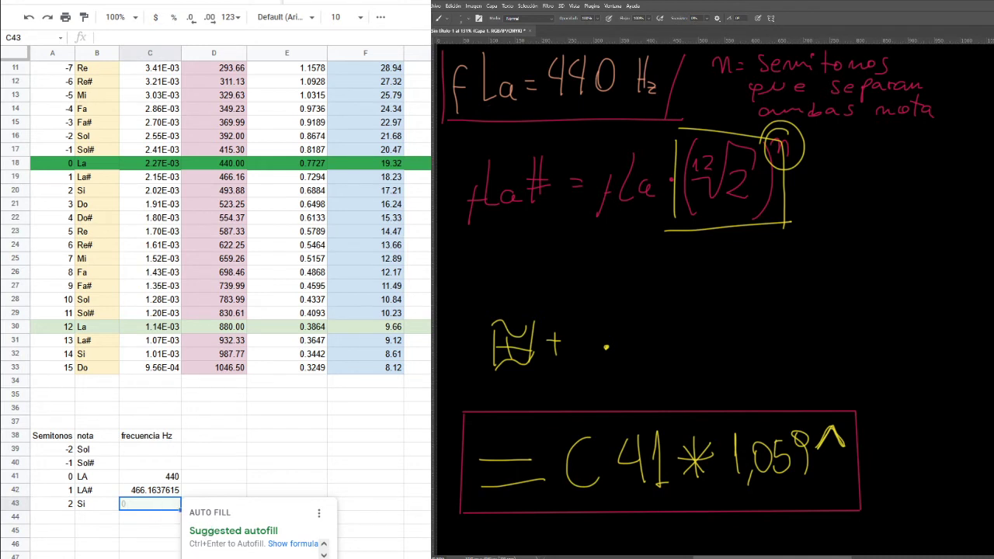
{"action": "key", "text": "ctrl+Return"}
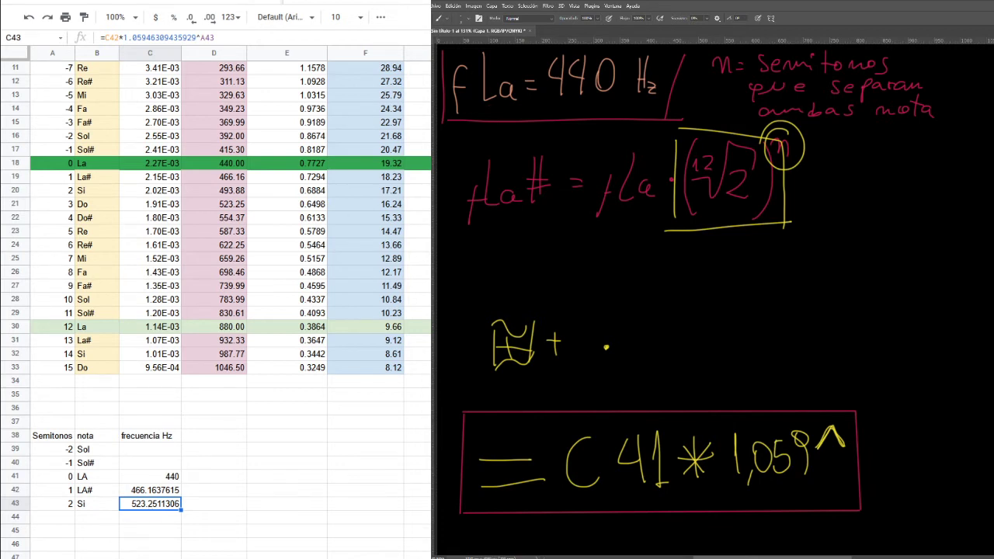
Erase the right edge of the red rectangle on the canvas and brush A42 after the caret
{"action": "key", "text": "e"}
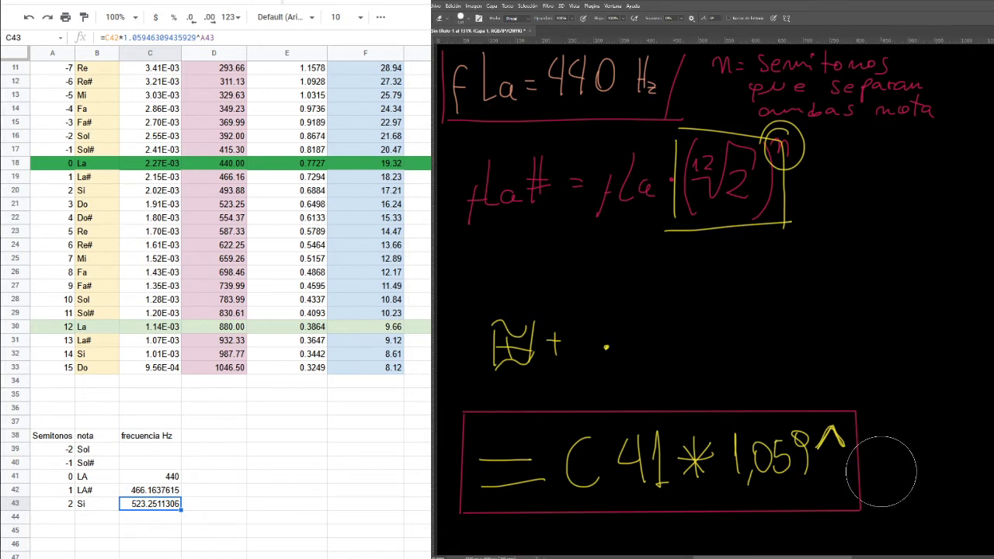
{"action": "left_click_drag", "start_coordinate": [865, 498], "coordinate": [872, 445]}
{"action": "left_click_drag", "start_coordinate": [864, 403], "coordinate": [871, 497]}
{"action": "key", "text": "b"}
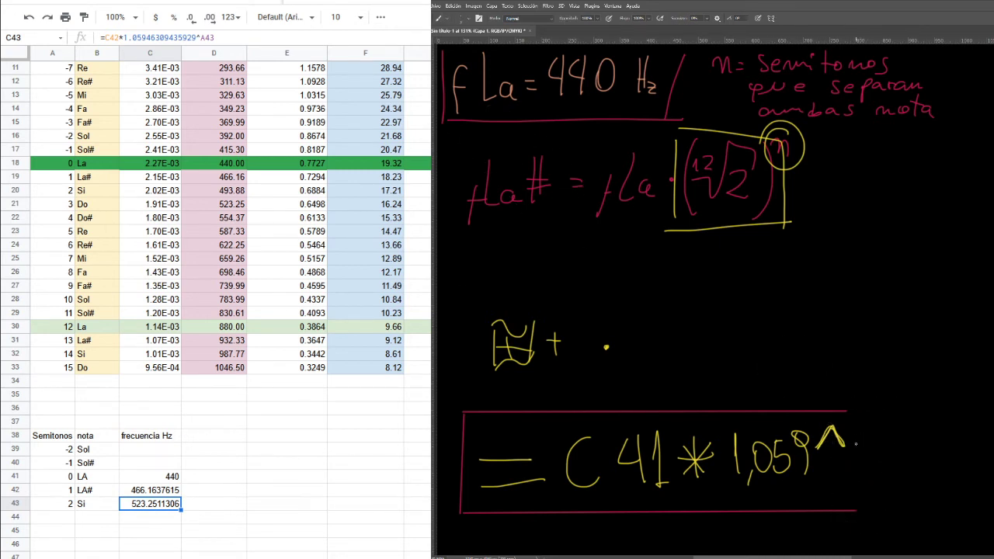
{"action": "left_click_drag", "start_coordinate": [862, 454], "coordinate": [854, 482]}
{"action": "mouse_move", "coordinate": [859, 466]}
{"action": "left_mouse_down"}
{"action": "mouse_move", "coordinate": [884, 482]}
{"action": "mouse_move", "coordinate": [893, 459]}
{"action": "mouse_move", "coordinate": [914, 458]}
{"action": "left_mouse_up"}
{"action": "mouse_move", "coordinate": [910, 432]}
{"action": "left_mouse_down"}
{"action": "mouse_move", "coordinate": [912, 478]}
{"action": "mouse_move", "coordinate": [946, 479]}
{"action": "left_mouse_up"}
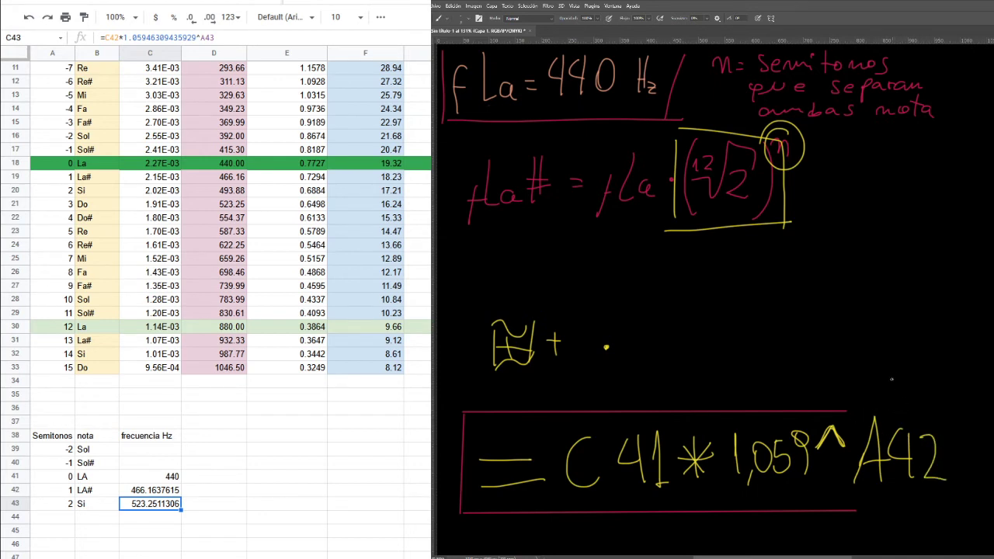
Label the handwritten formula by brushing n above A42, the twelfth root of 2 above 1,059 and fLA above C41, each with a downward arrow
{"action": "mouse_move", "coordinate": [891, 380]}
{"action": "left_mouse_down"}
{"action": "mouse_move", "coordinate": [917, 383]}
{"action": "mouse_move", "coordinate": [911, 400]}
{"action": "left_mouse_up"}
{"action": "left_click_drag", "start_coordinate": [774, 343], "coordinate": [774, 373]}
{"action": "left_click_drag", "start_coordinate": [754, 304], "coordinate": [757, 318]}
{"action": "mouse_move", "coordinate": [760, 300]}
{"action": "left_mouse_down"}
{"action": "mouse_move", "coordinate": [772, 313]}
{"action": "mouse_move", "coordinate": [773, 291]}
{"action": "mouse_move", "coordinate": [790, 299]}
{"action": "mouse_move", "coordinate": [800, 330]}
{"action": "left_mouse_up"}
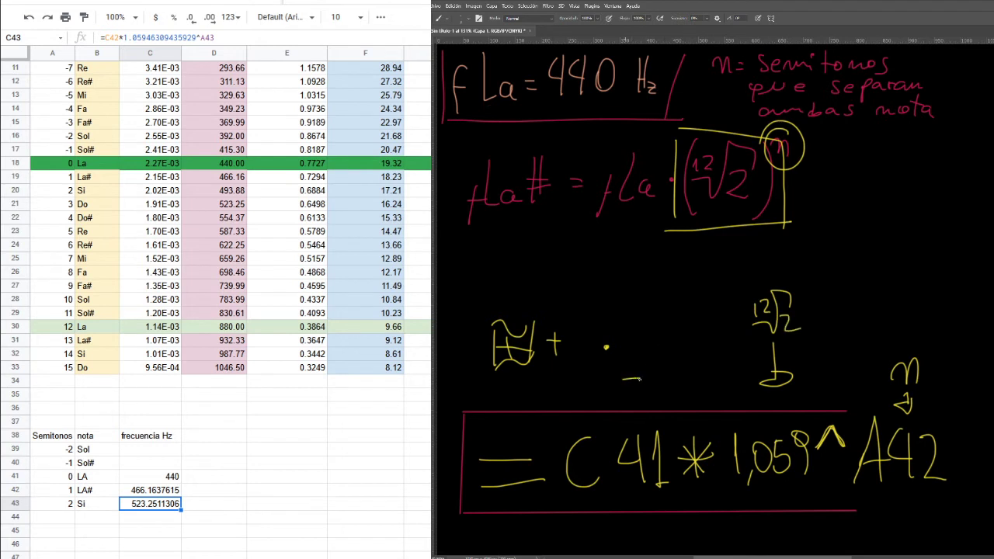
{"action": "mouse_move", "coordinate": [629, 381]}
{"action": "left_mouse_down"}
{"action": "mouse_move", "coordinate": [641, 376]}
{"action": "mouse_move", "coordinate": [628, 379]}
{"action": "left_mouse_up"}
{"action": "left_click_drag", "start_coordinate": [613, 293], "coordinate": [612, 333]}
{"action": "left_click_drag", "start_coordinate": [610, 313], "coordinate": [662, 316]}
{"action": "left_click_drag", "start_coordinate": [650, 310], "coordinate": [668, 311]}
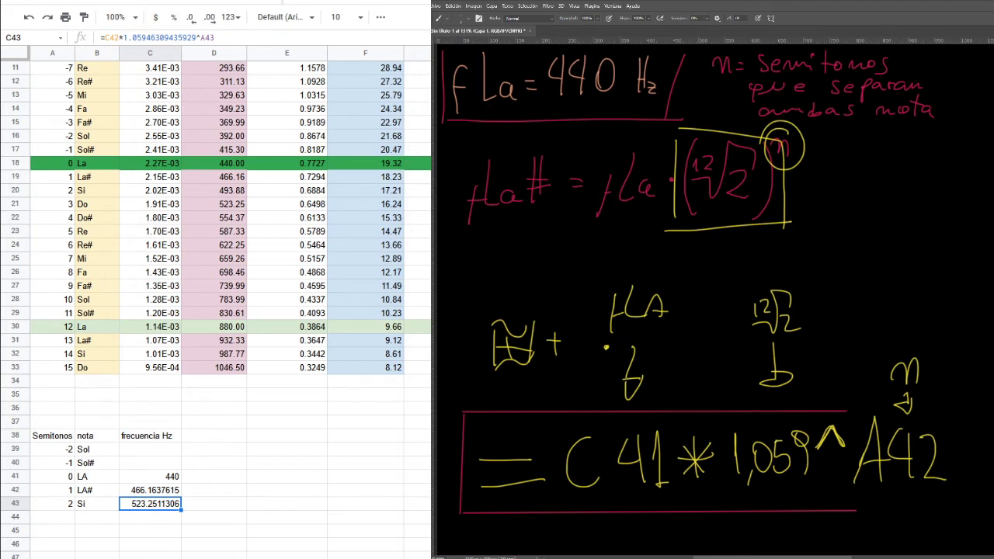
Erase the boxed key symbol, the plus sign and the stray dot above the rectangle
{"action": "key", "text": "e"}
{"action": "left_click_drag", "start_coordinate": [557, 349], "coordinate": [580, 355]}
{"action": "left_click_drag", "start_coordinate": [502, 325], "coordinate": [509, 344]}
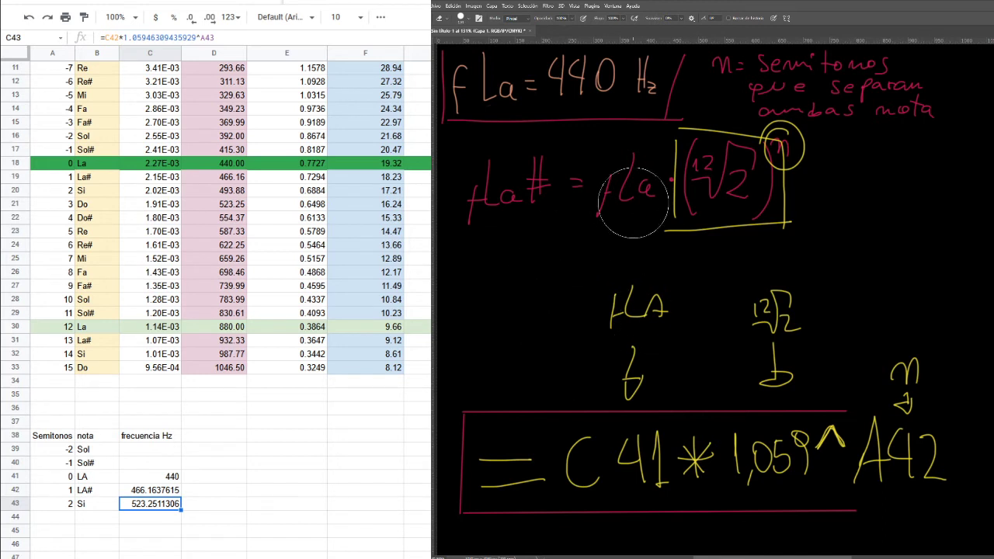
Outline in green the fLA, twelfth root of 2 and n labels and their matching terms C41, 1,059^ and A42
{"action": "key", "text": "b"}
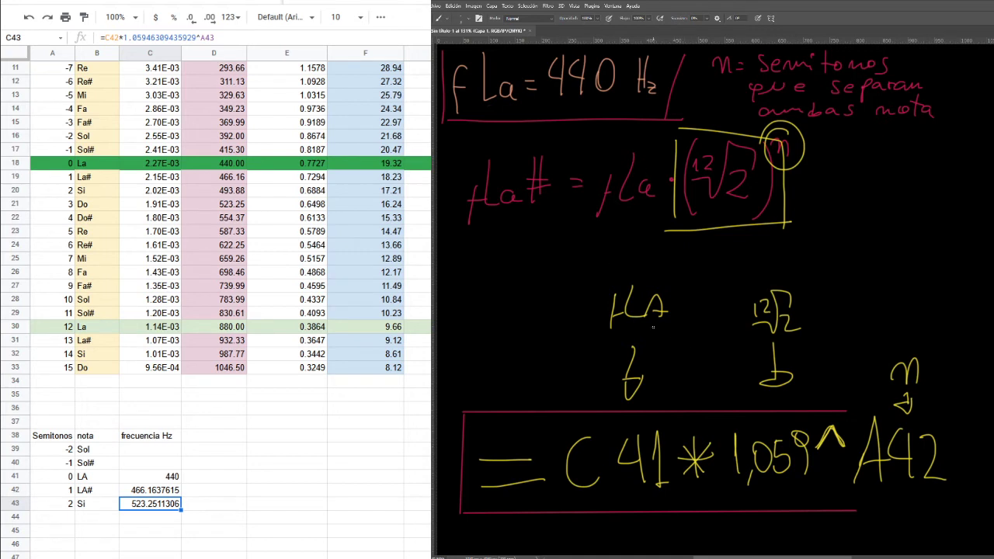
{"action": "left_click_drag", "start_coordinate": [659, 267], "coordinate": [621, 274]}
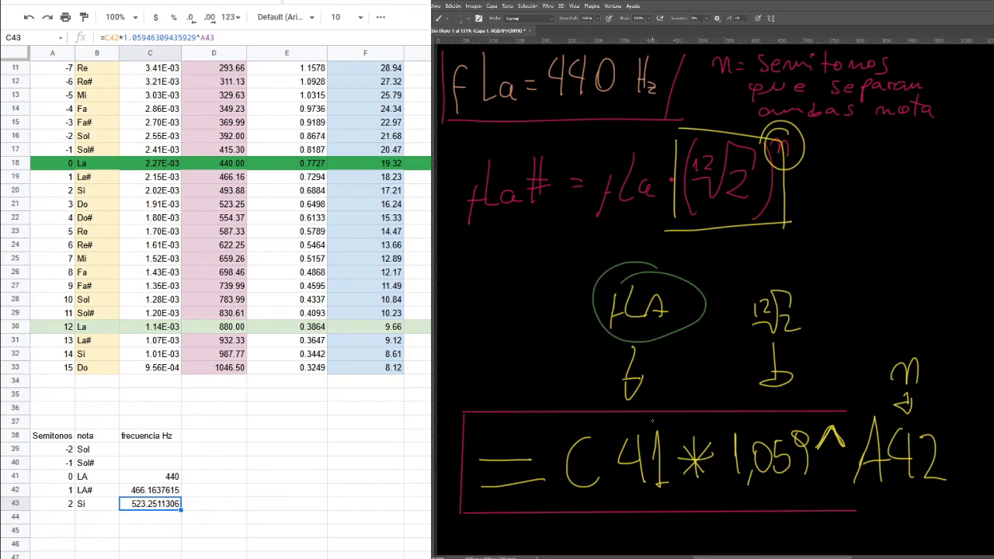
{"action": "mouse_move", "coordinate": [639, 412]}
{"action": "left_mouse_down"}
{"action": "mouse_move", "coordinate": [602, 517]}
{"action": "mouse_move", "coordinate": [601, 405]}
{"action": "left_mouse_up"}
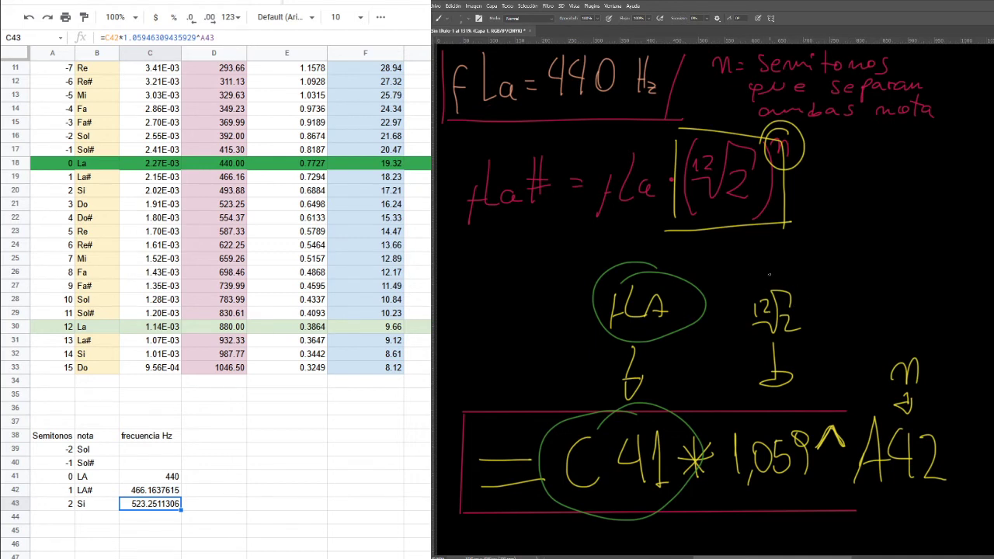
{"action": "mouse_move", "coordinate": [766, 274]}
{"action": "left_mouse_down"}
{"action": "mouse_move", "coordinate": [827, 292]}
{"action": "mouse_move", "coordinate": [750, 279]}
{"action": "left_mouse_up"}
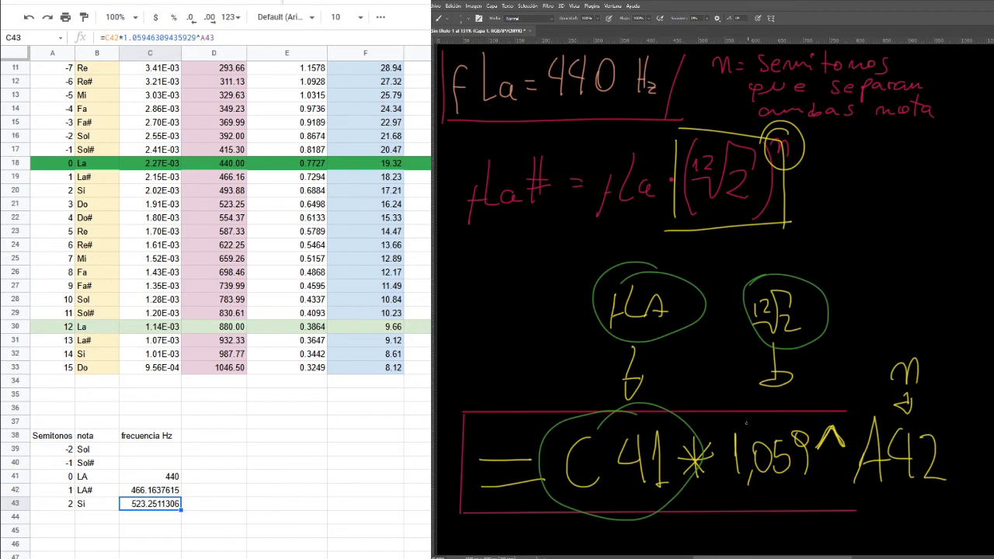
{"action": "mouse_move", "coordinate": [720, 423]}
{"action": "left_mouse_down"}
{"action": "mouse_move", "coordinate": [831, 426]}
{"action": "mouse_move", "coordinate": [824, 497]}
{"action": "mouse_move", "coordinate": [823, 486]}
{"action": "left_mouse_up"}
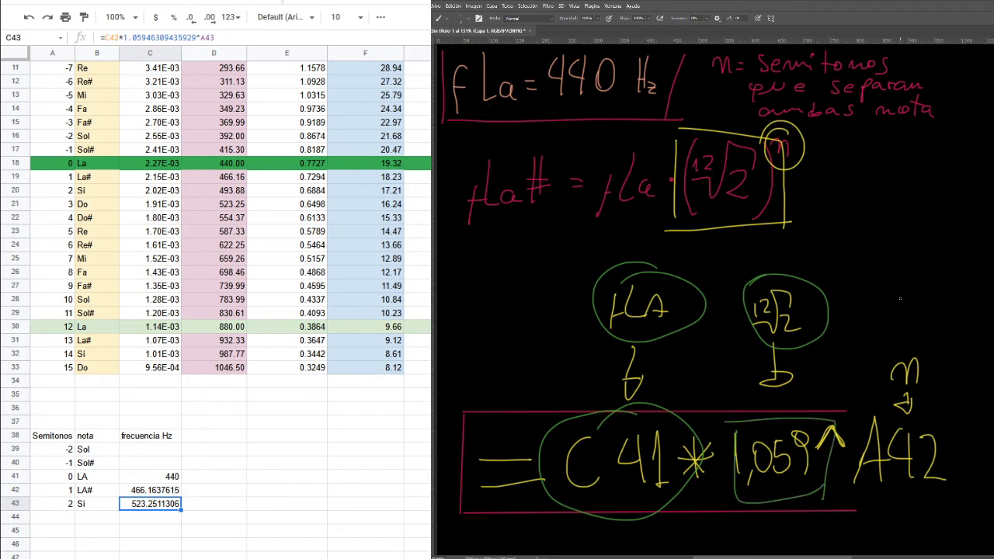
{"action": "left_click_drag", "start_coordinate": [911, 346], "coordinate": [905, 340]}
{"action": "mouse_move", "coordinate": [853, 417]}
{"action": "left_mouse_down"}
{"action": "mouse_move", "coordinate": [862, 503]}
{"action": "mouse_move", "coordinate": [961, 490]}
{"action": "mouse_move", "coordinate": [856, 501]}
{"action": "left_mouse_up"}
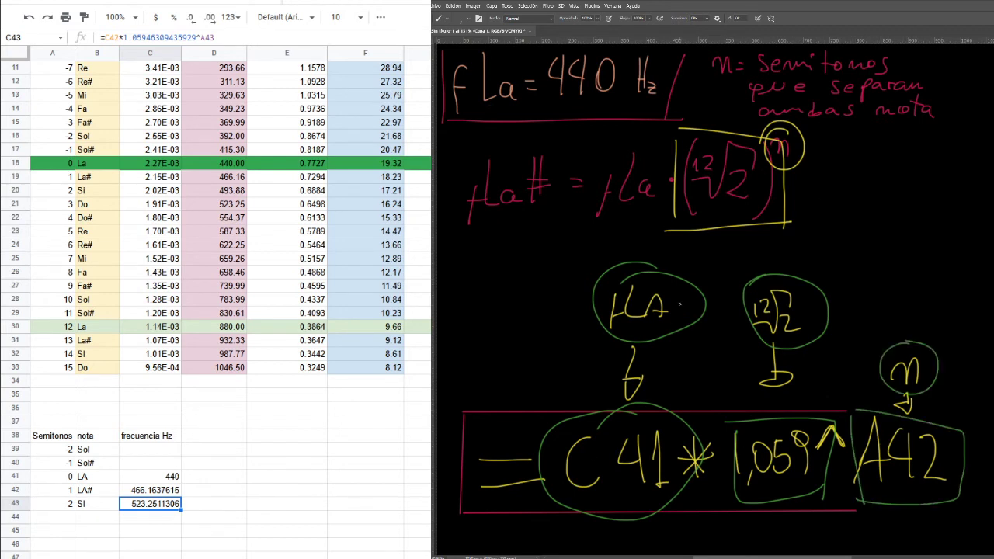
Compare the formulas in C42 and C43 and check the semitone value in A42
{"action": "key", "text": "Up"}
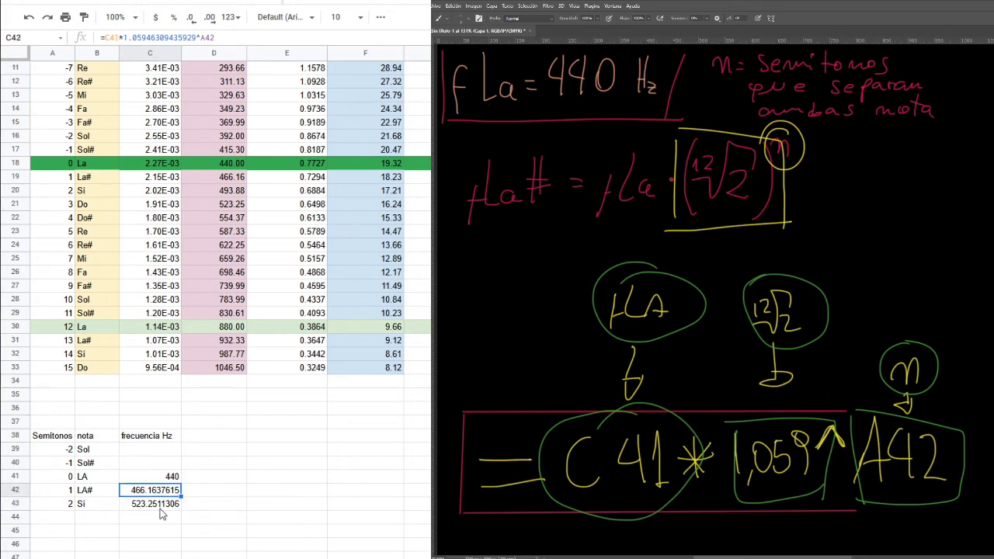
{"action": "key", "text": "Down"}
{"action": "key", "text": "Up"}
{"action": "double_click", "coordinate": [165, 509]}
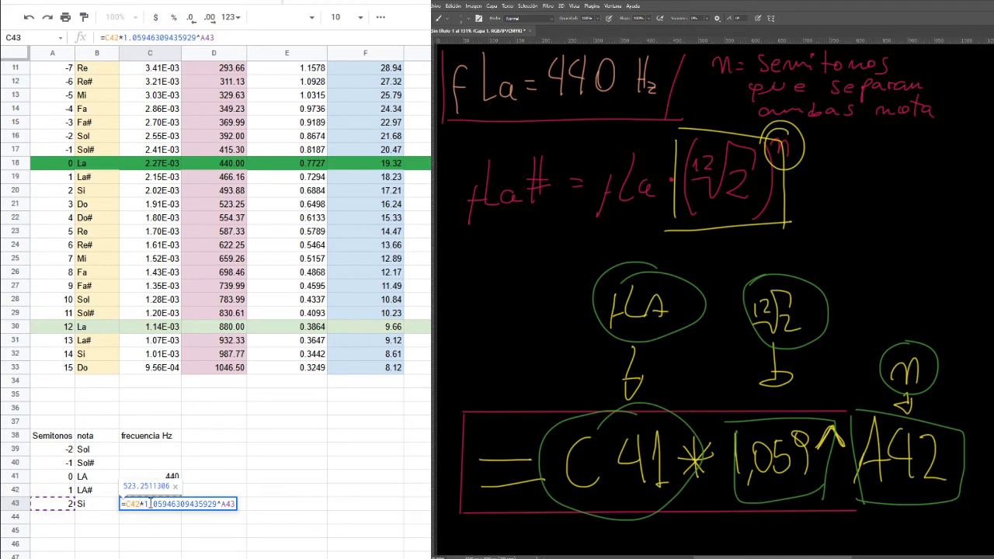
{"action": "left_click", "coordinate": [200, 490]}
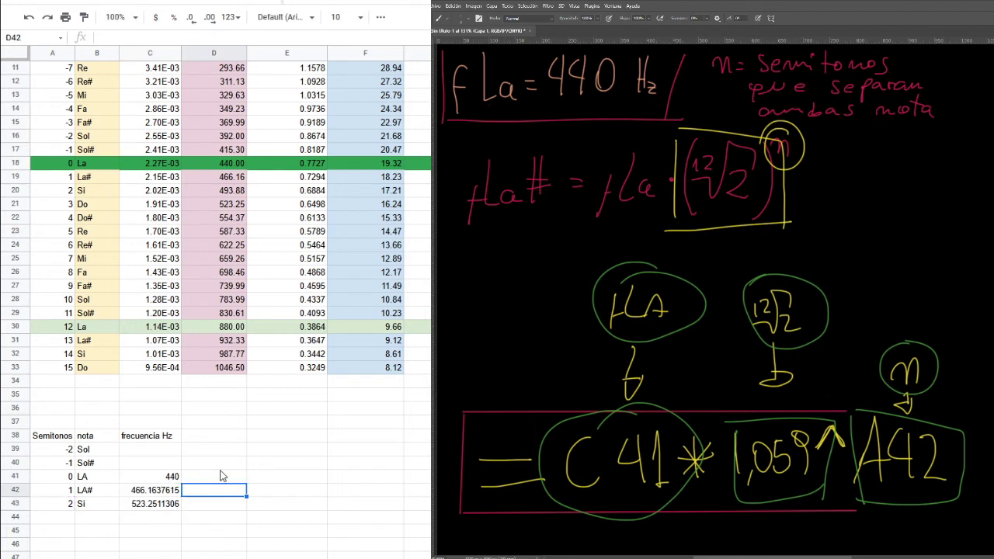
{"action": "left_click", "coordinate": [63, 492]}
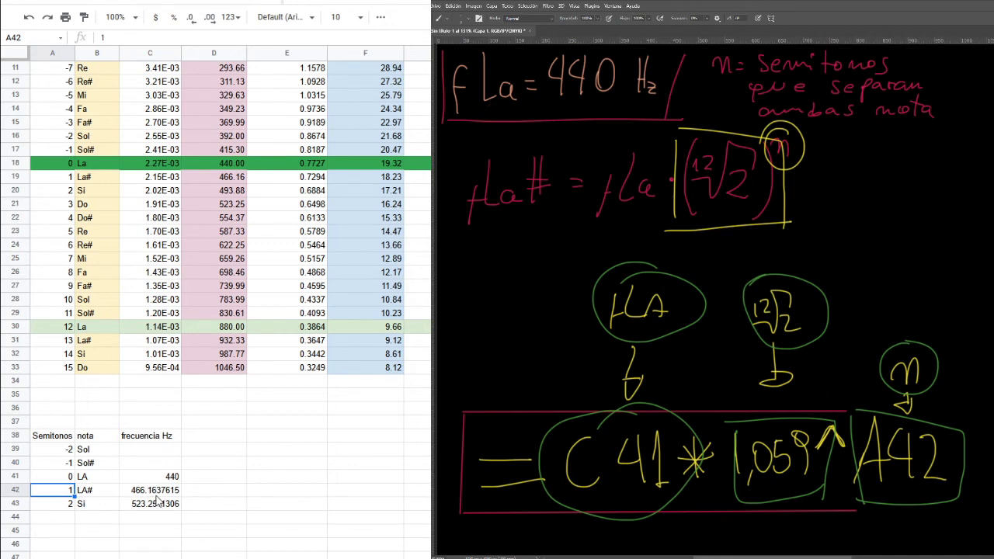
Make the La frequency reference absolute in C42, so the formula reads =$C$41*1.05946309435929^A42
{"action": "left_click", "coordinate": [149, 495]}
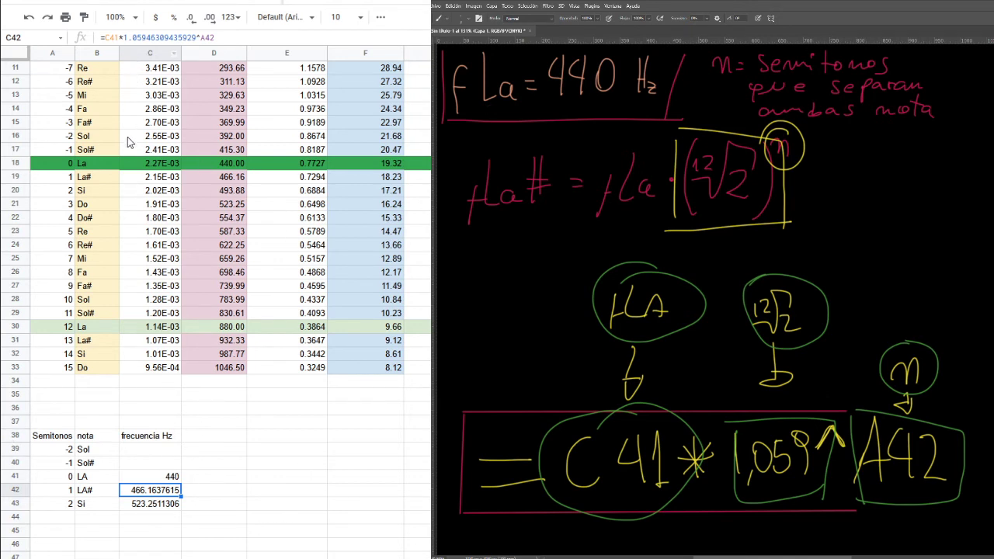
{"action": "left_click", "coordinate": [103, 37]}
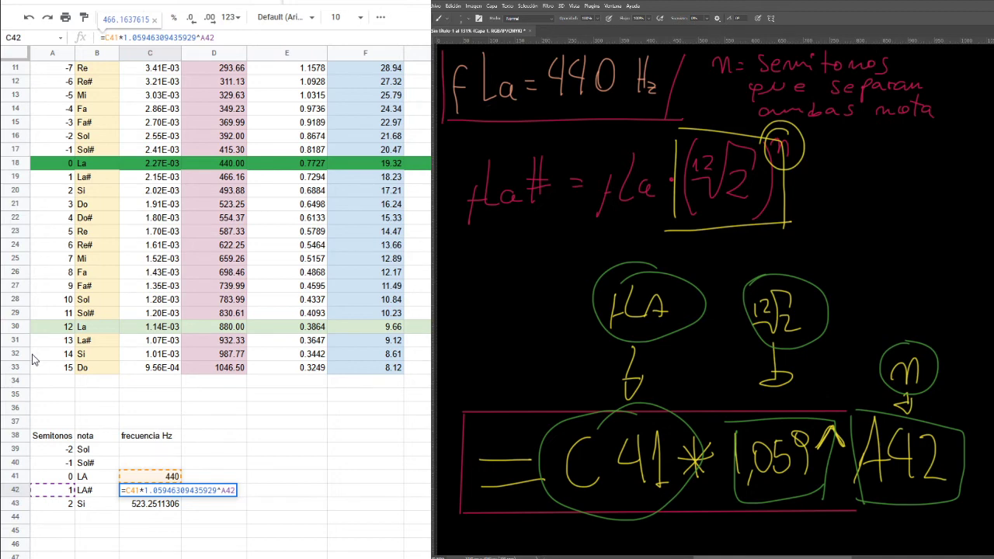
{"action": "type", "text": "$C"}
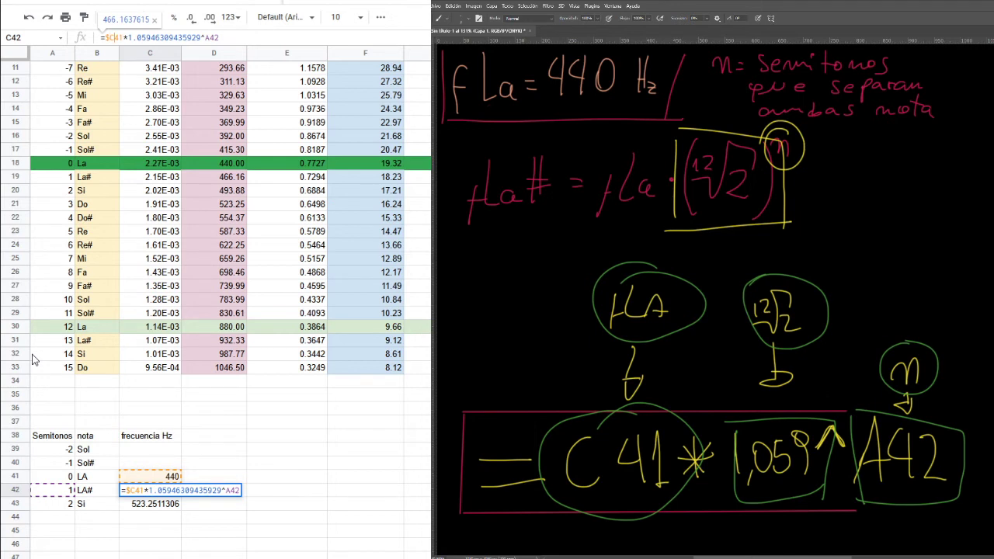
{"action": "type", "text": "$"}
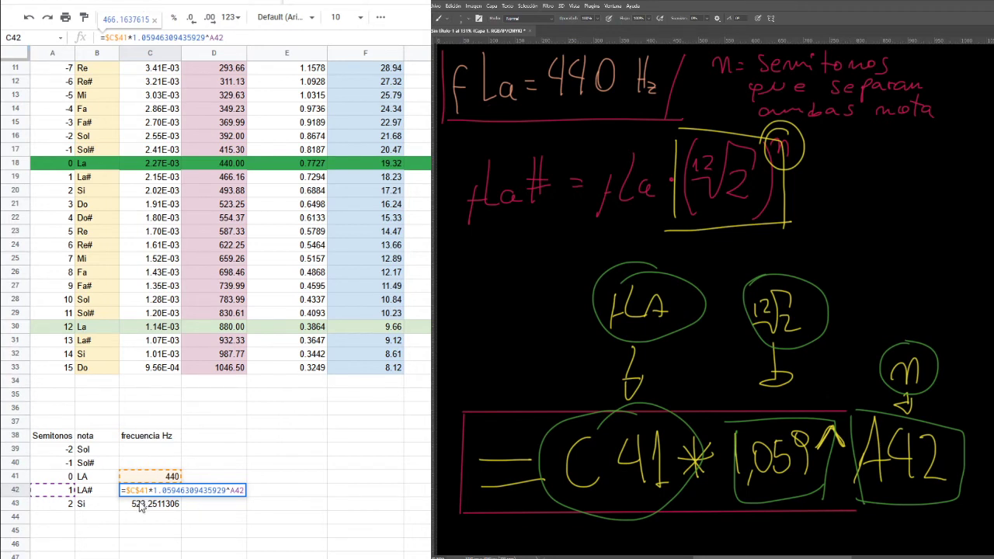
{"action": "left_click", "coordinate": [217, 464]}
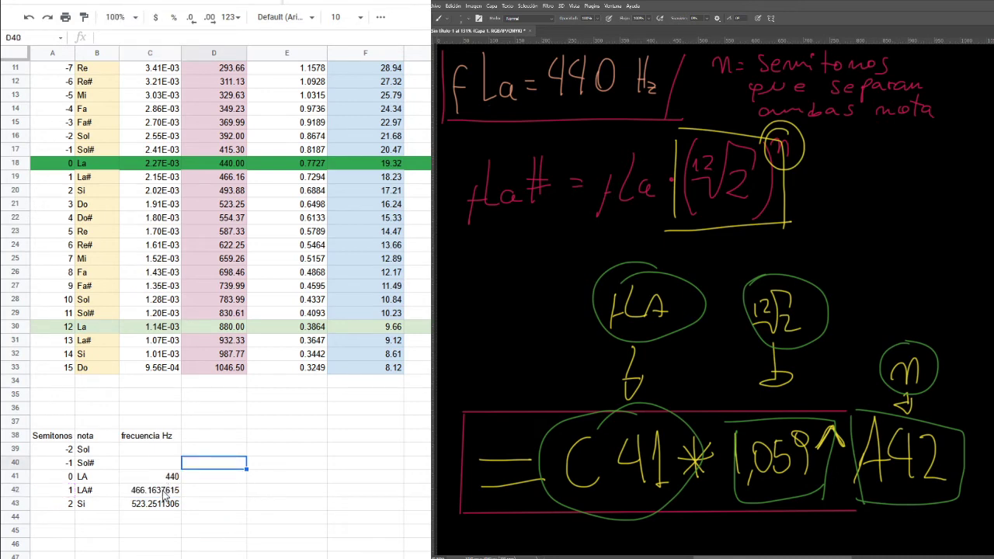
Fill the C42 formula down to C43 only, undoing the fill that extends to C44
{"action": "left_click", "coordinate": [171, 494]}
{"action": "left_click_drag", "start_coordinate": [182, 496], "coordinate": [183, 517]}
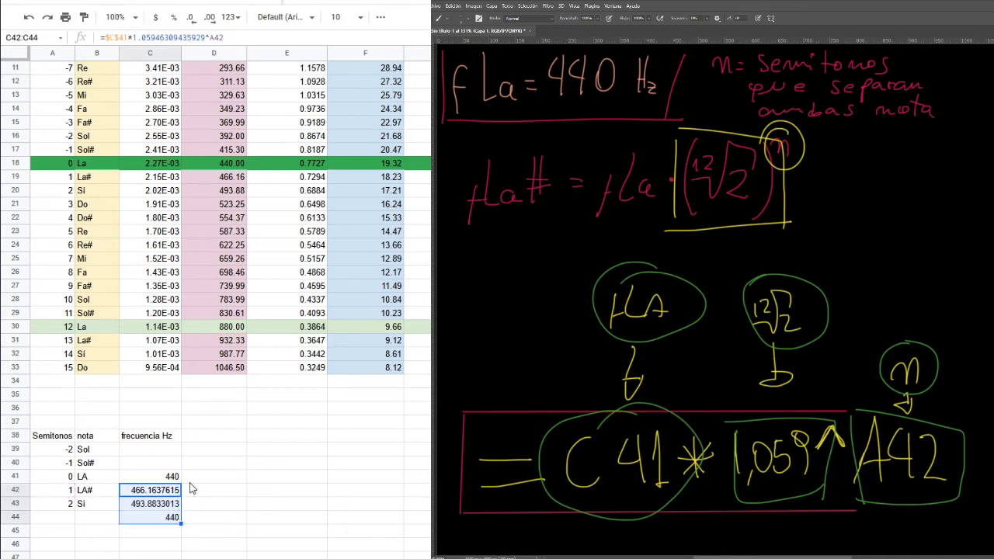
{"action": "key", "text": "ctrl+z"}
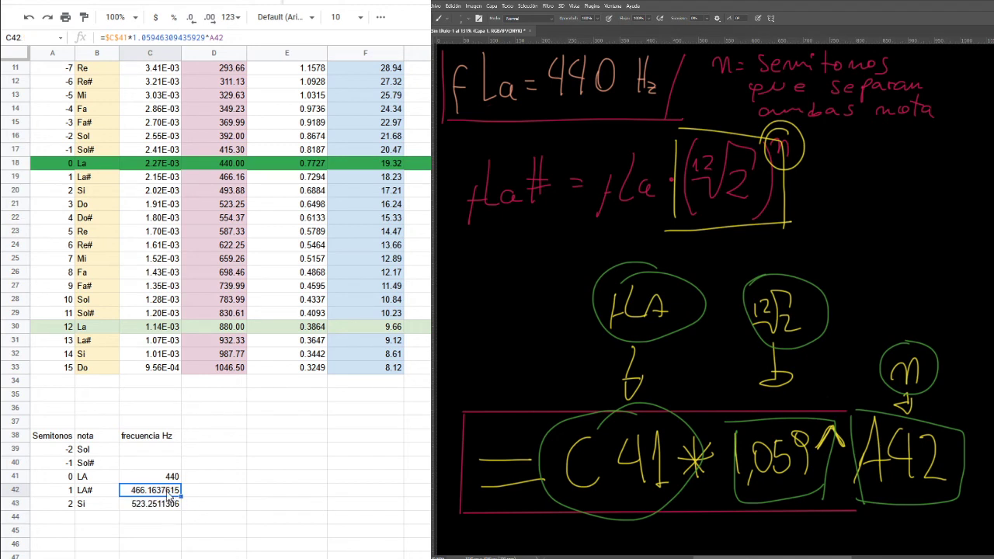
{"action": "left_click_drag", "start_coordinate": [181, 496], "coordinate": [177, 506]}
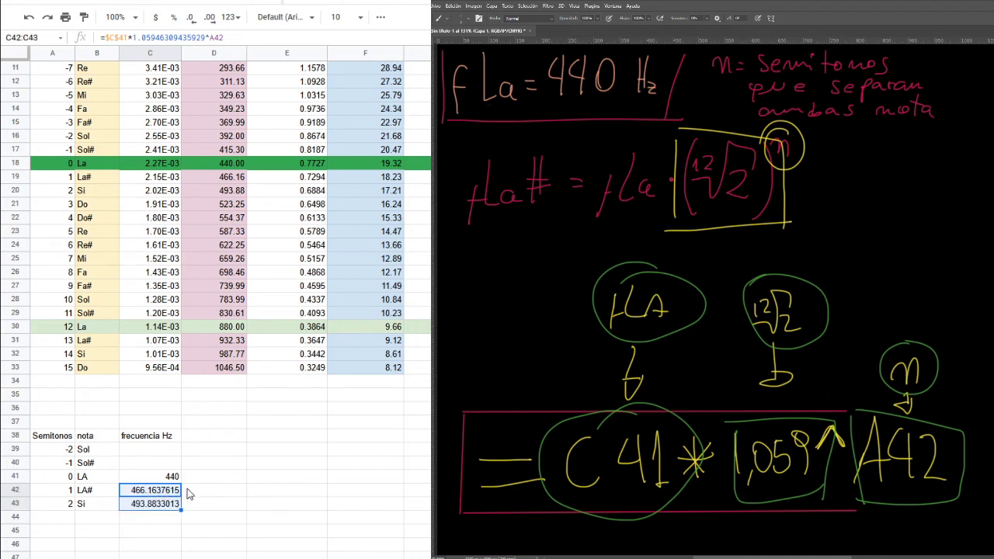
Fill the frequency formula from C42 upward through C39
{"action": "left_click", "coordinate": [176, 496]}
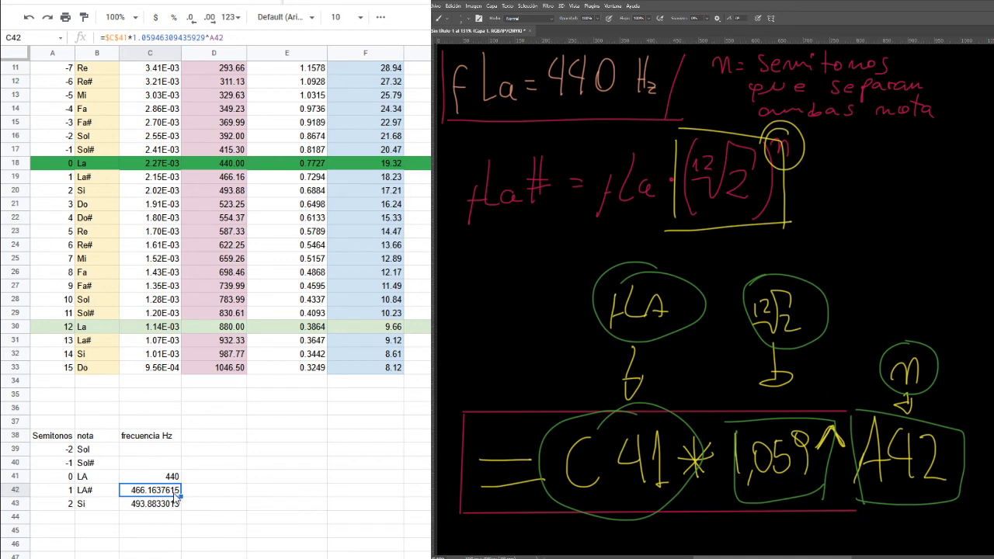
{"action": "left_click_drag", "start_coordinate": [180, 504], "coordinate": [180, 505]}
{"action": "left_click", "coordinate": [176, 491]}
{"action": "left_click_drag", "start_coordinate": [181, 497], "coordinate": [180, 450]}
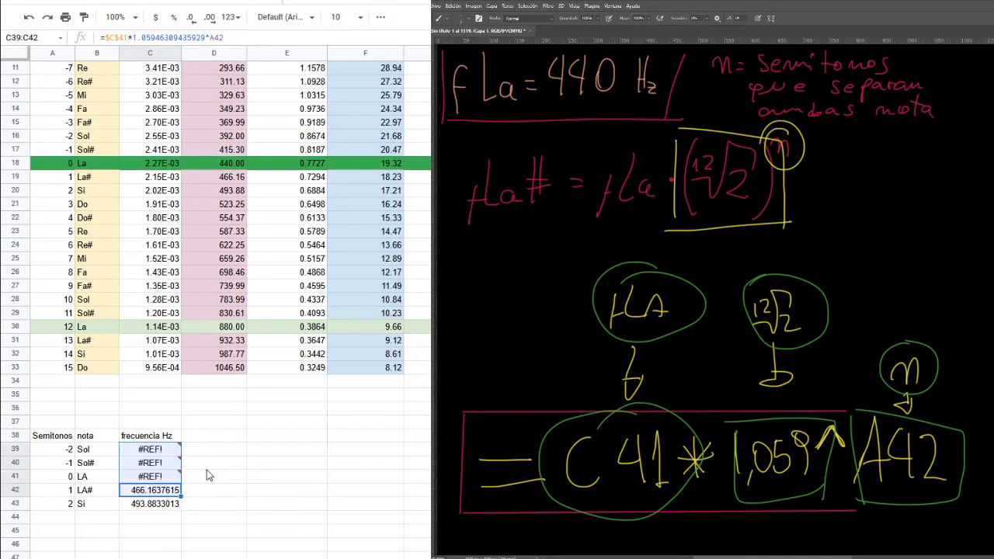
Replace the self-referencing formula in C41 with =440 as the base La frequency
{"action": "left_click", "coordinate": [164, 483]}
{"action": "left_click", "coordinate": [165, 465]}
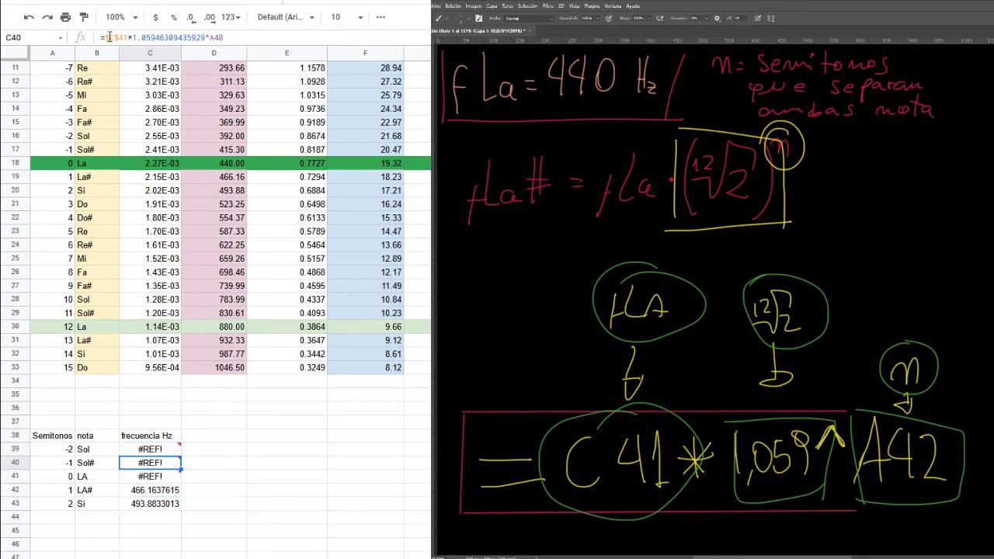
{"action": "left_click", "coordinate": [154, 481]}
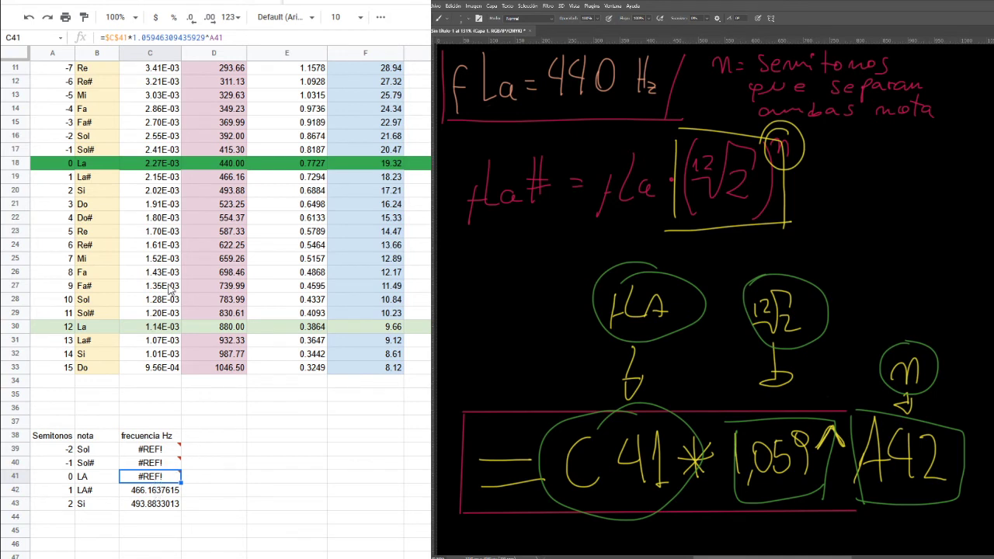
{"action": "key", "text": "Return"}
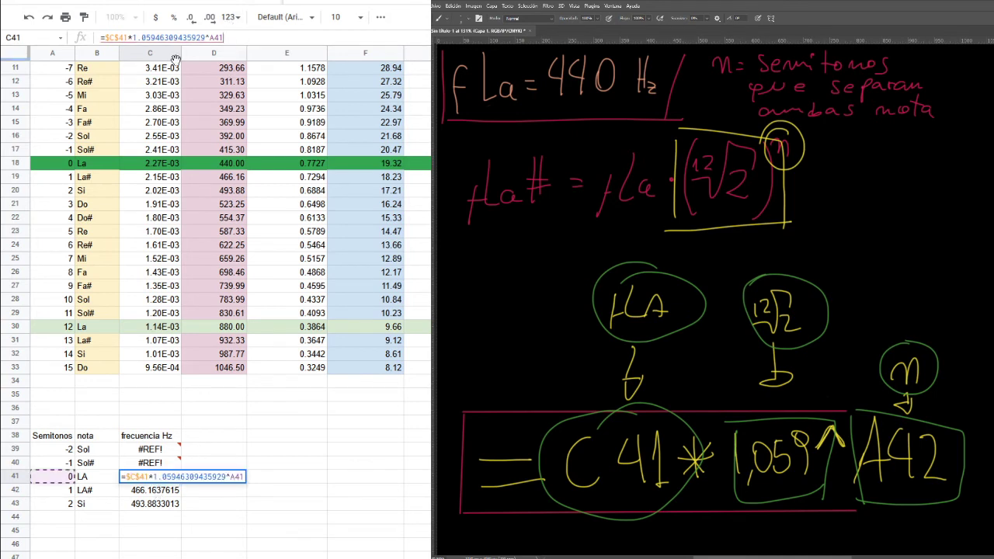
{"action": "key", "text": "BackSpace"}
{"action": "key", "text": "BackSpace"}
{"action": "key", "text": "BackSpace"}
{"action": "key", "text": "BackSpace"}
{"action": "key", "text": "BackSpace"}
{"action": "key", "text": "BackSpace"}
{"action": "key", "text": "BackSpace"}
{"action": "key", "text": "BackSpace"}
{"action": "key", "text": "BackSpace"}
{"action": "key", "text": "BackSpace"}
{"action": "key", "text": "BackSpace"}
{"action": "key", "text": "BackSpace"}
{"action": "key", "text": "BackSpace"}
{"action": "key", "text": "BackSpace"}
{"action": "key", "text": "BackSpace"}
{"action": "key", "text": "BackSpace"}
{"action": "key", "text": "BackSpace"}
{"action": "key", "text": "BackSpace"}
{"action": "key", "text": "BackSpace"}
{"action": "key", "text": "BackSpace"}
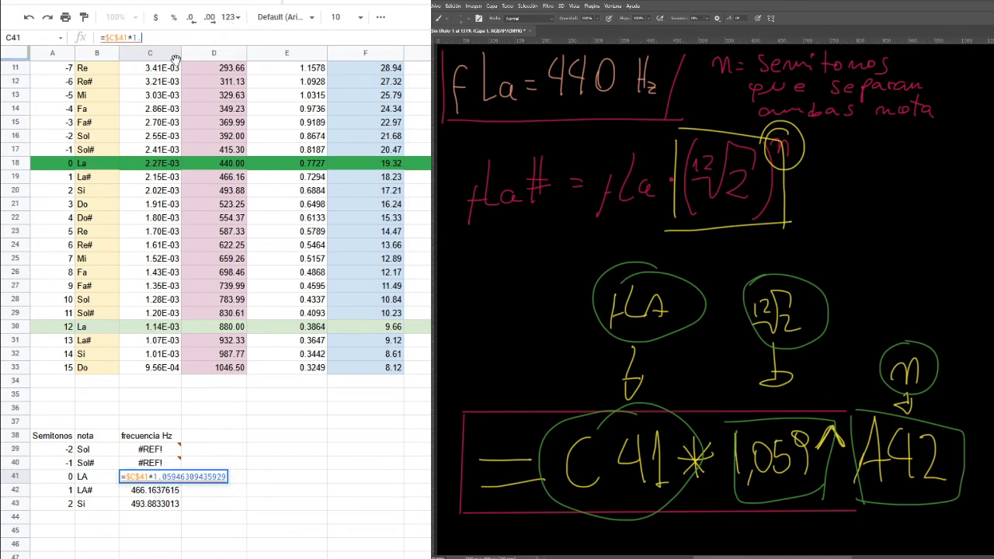
{"action": "type", "text": "440"}
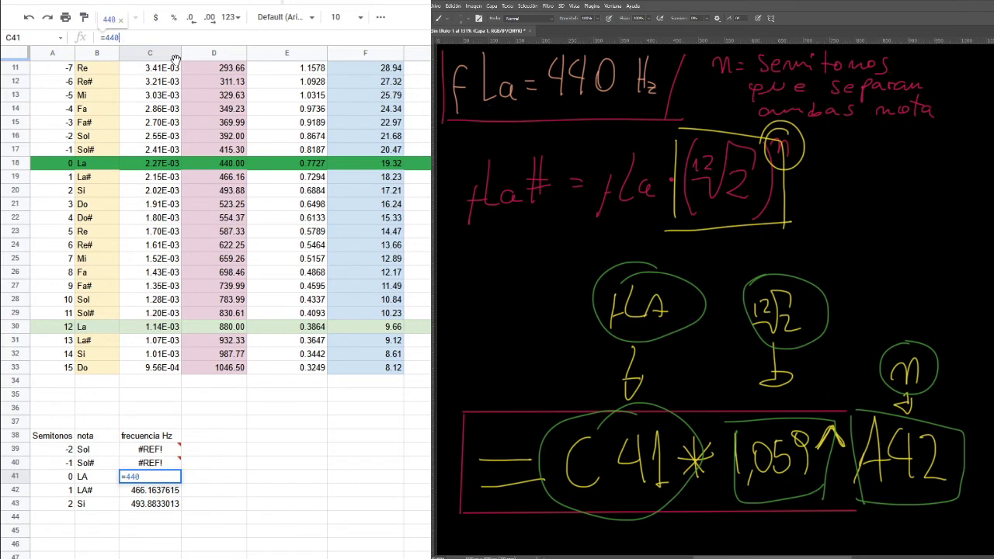
{"action": "key", "text": "Return"}
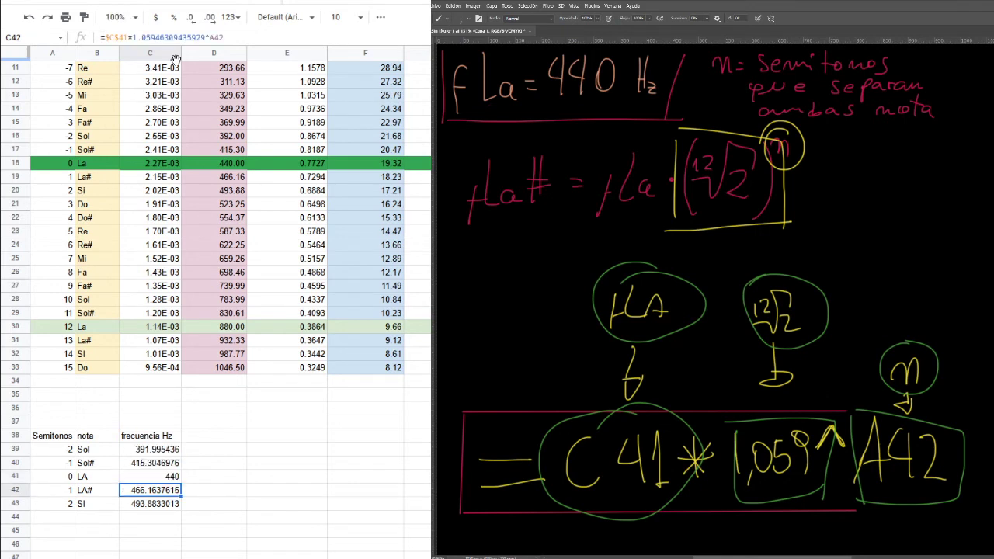
Check the formulas in C39 and C40 and the semitone value in A40 that the exponent uses
{"action": "left_click", "coordinate": [143, 467]}
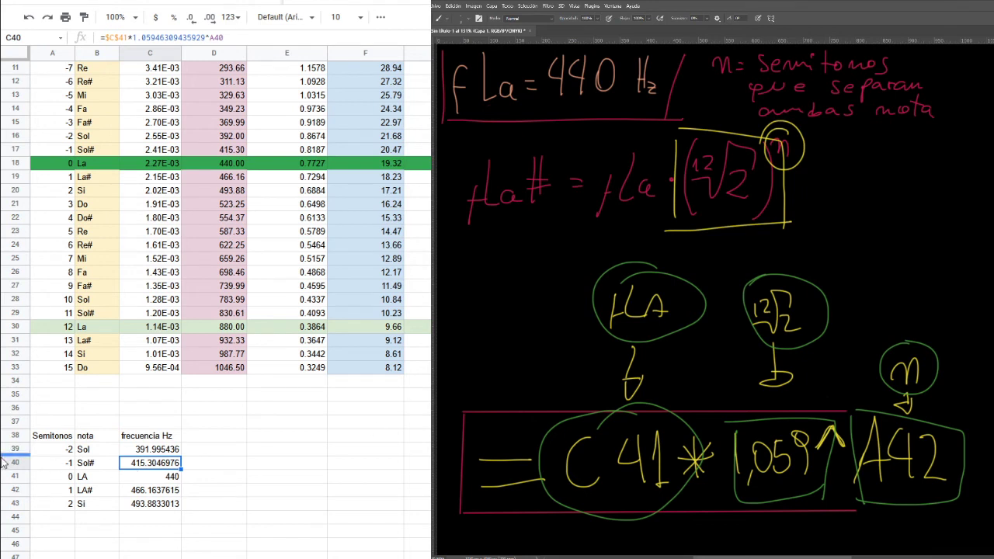
{"action": "left_click", "coordinate": [53, 463]}
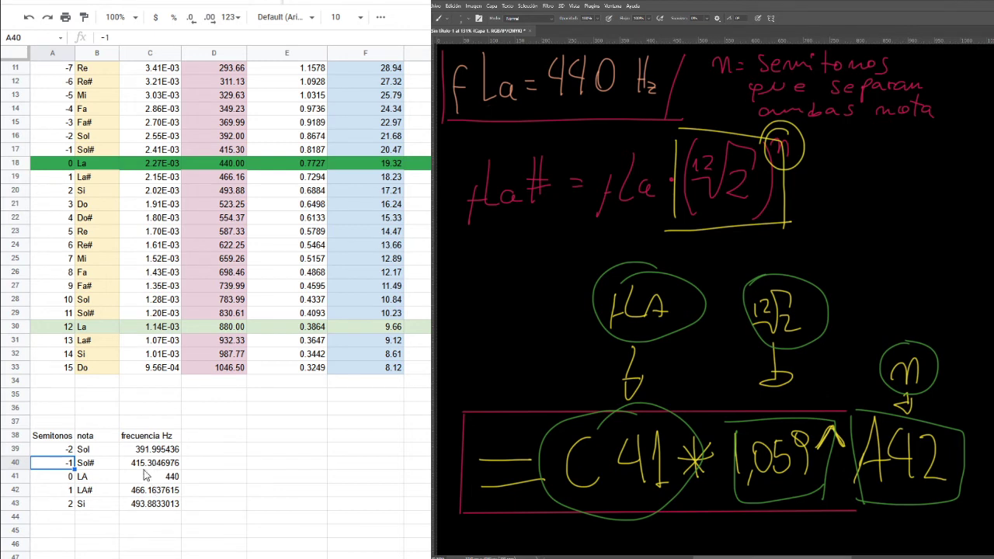
{"action": "left_click", "coordinate": [166, 452]}
{"action": "left_click", "coordinate": [165, 461]}
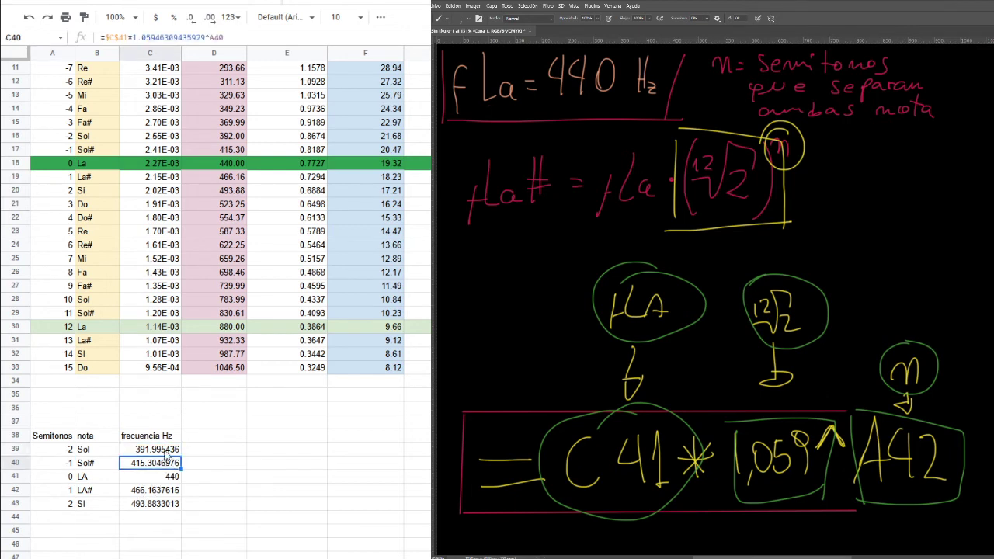
Extend the semitone series from A42:A43 down to 5 in A46
{"action": "left_click", "coordinate": [69, 491]}
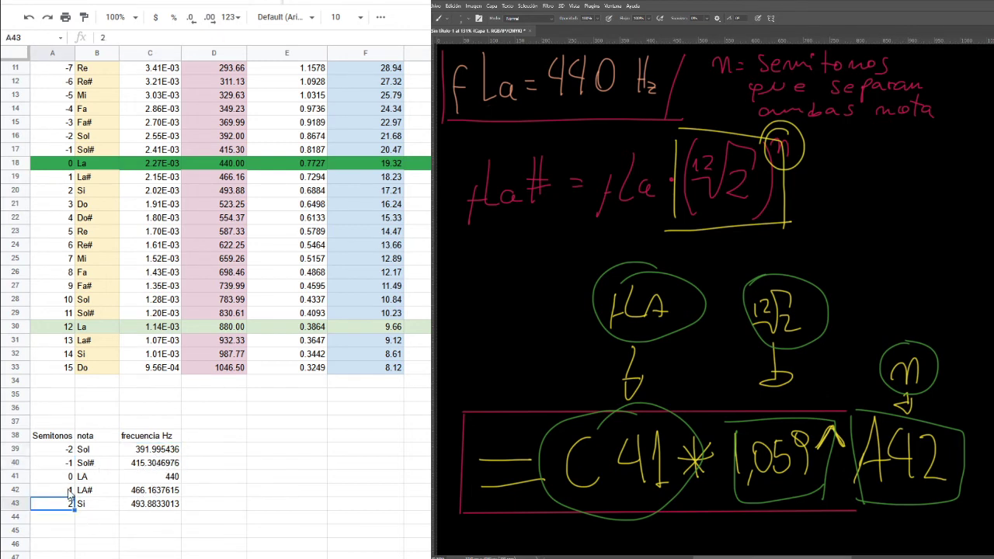
{"action": "left_click_drag", "start_coordinate": [70, 494], "coordinate": [75, 552]}
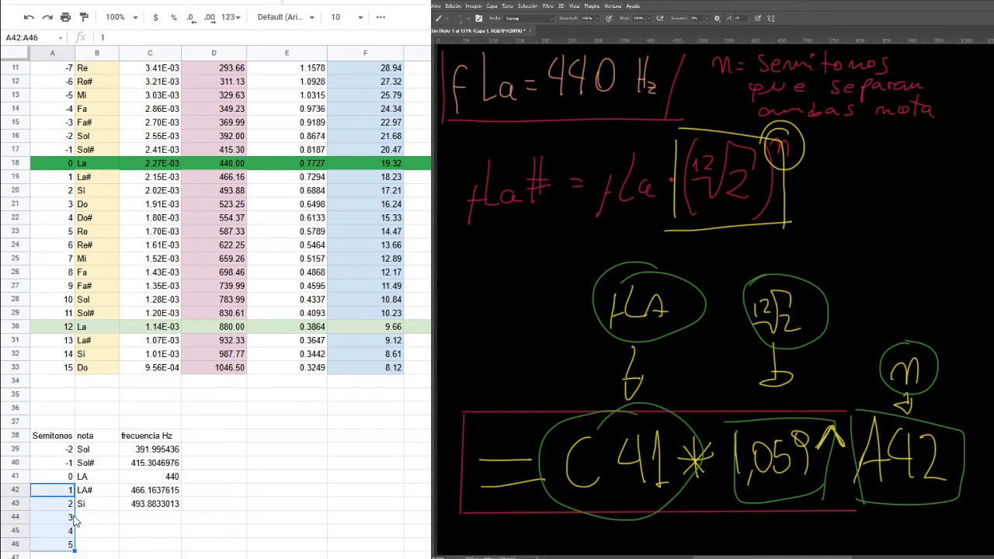
{"action": "left_click", "coordinate": [101, 521]}
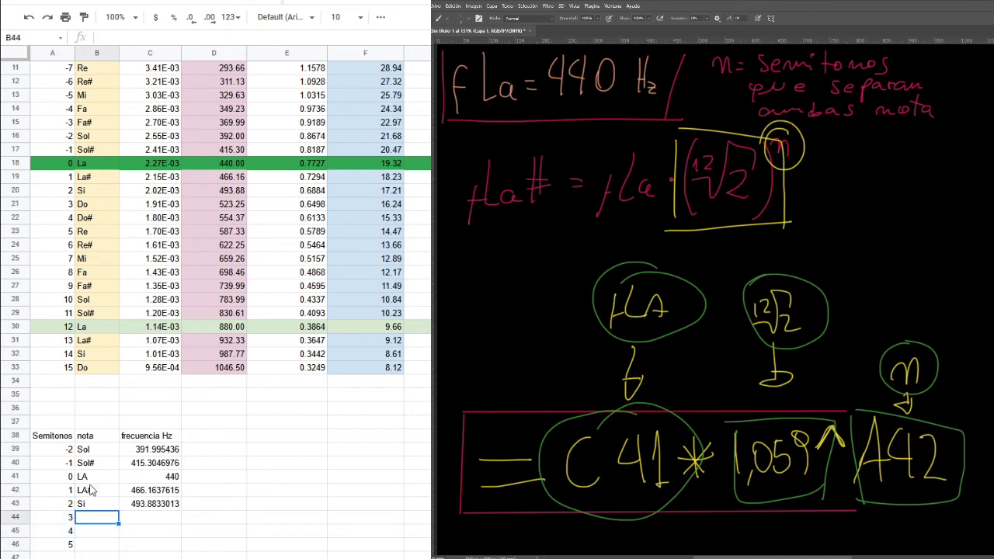
Fill the frequency formula from C43 down to C46
{"action": "left_click", "coordinate": [170, 497]}
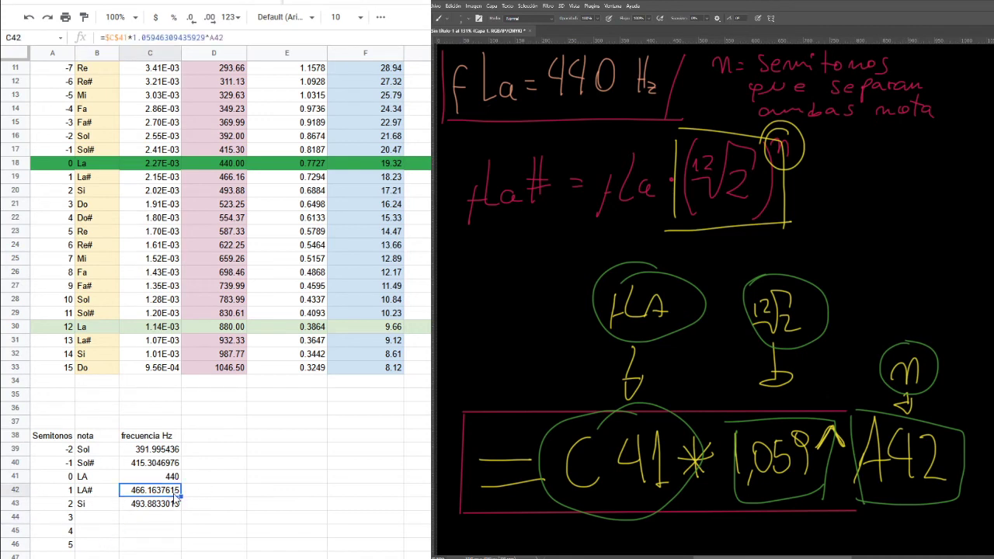
{"action": "left_click", "coordinate": [175, 506]}
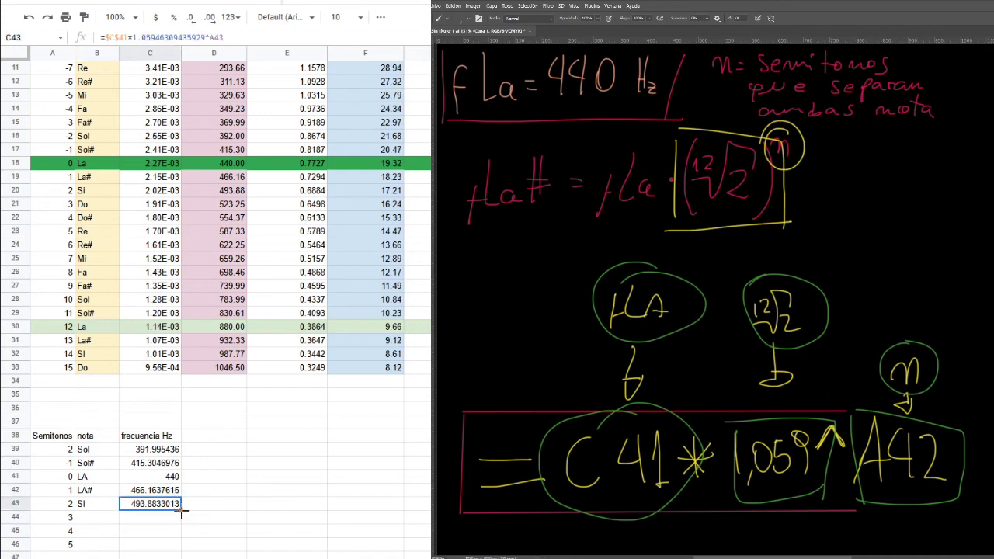
{"action": "left_click_drag", "start_coordinate": [181, 510], "coordinate": [183, 544]}
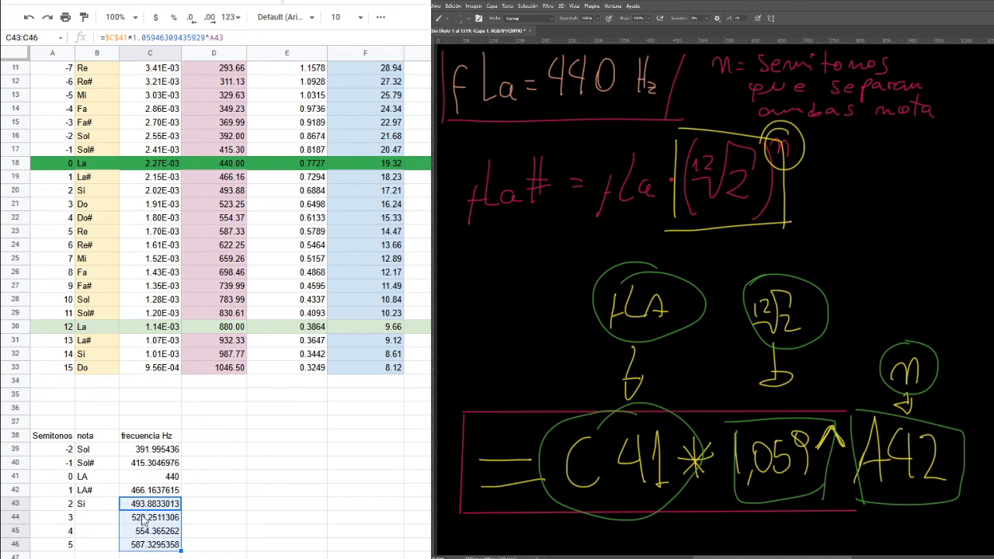
Extend the semitone series in A43:A46 down to 19 in A60
{"action": "left_click", "coordinate": [65, 506]}
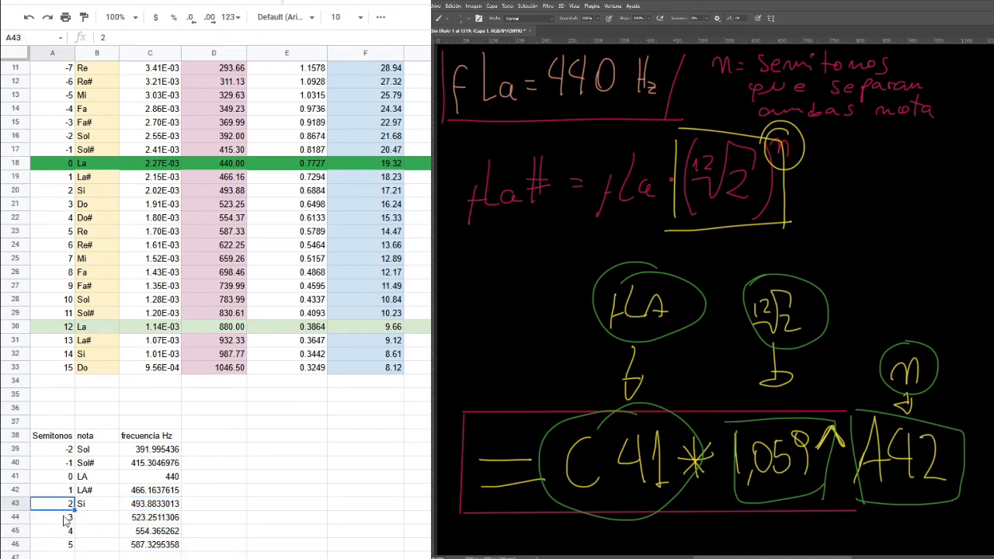
{"action": "left_click", "coordinate": [78, 544], "text": "shift"}
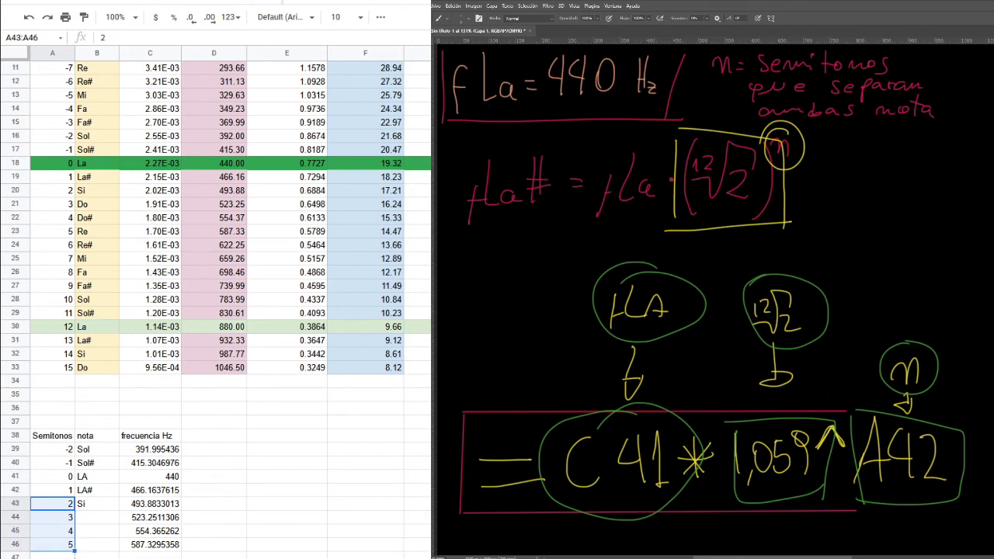
{"action": "left_click_drag", "start_coordinate": [74, 550], "coordinate": [75, 558]}
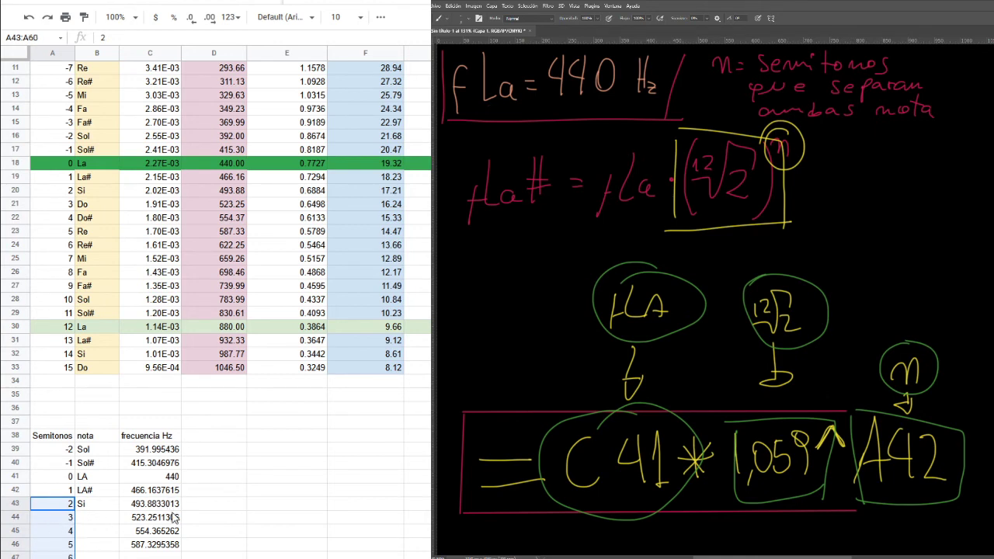
{"action": "scroll", "coordinate": [177, 535], "scroll_direction": "up", "scroll_amount": 1}
{"action": "scroll", "coordinate": [177, 540], "scroll_direction": "down", "scroll_amount": 1}
Fill the frequency formula from C46 down to C60 to match the extended semitone series
{"action": "left_click", "coordinate": [173, 545]}
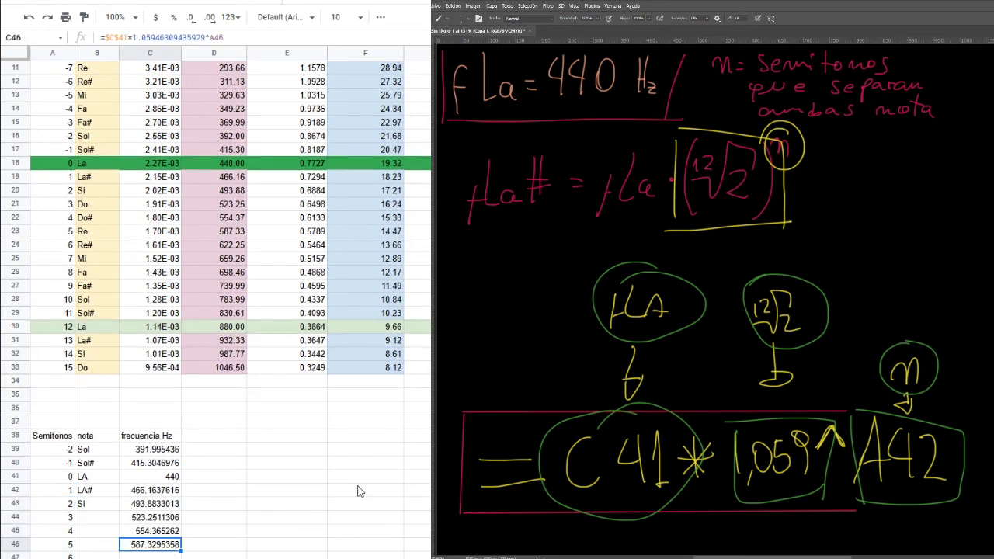
{"action": "scroll", "coordinate": [218, 310], "scroll_direction": "down", "scroll_amount": 10}
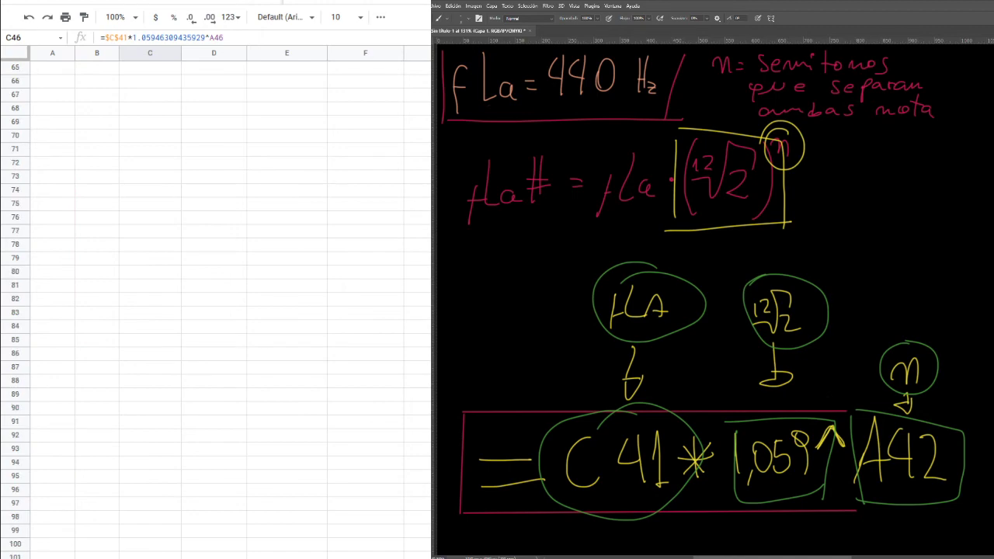
{"action": "scroll", "coordinate": [217, 310], "scroll_direction": "up", "scroll_amount": 8}
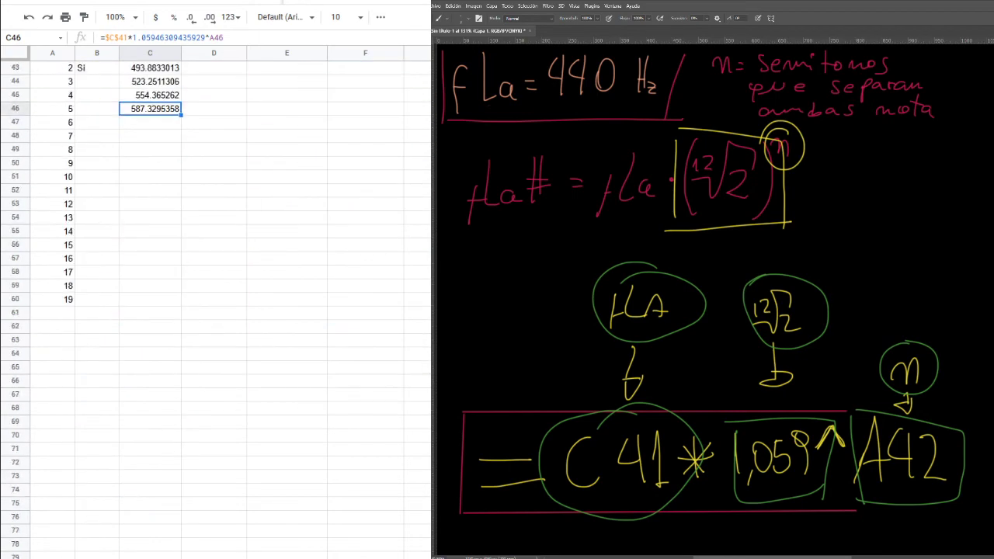
{"action": "scroll", "coordinate": [155, 357], "scroll_direction": "down", "scroll_amount": 1}
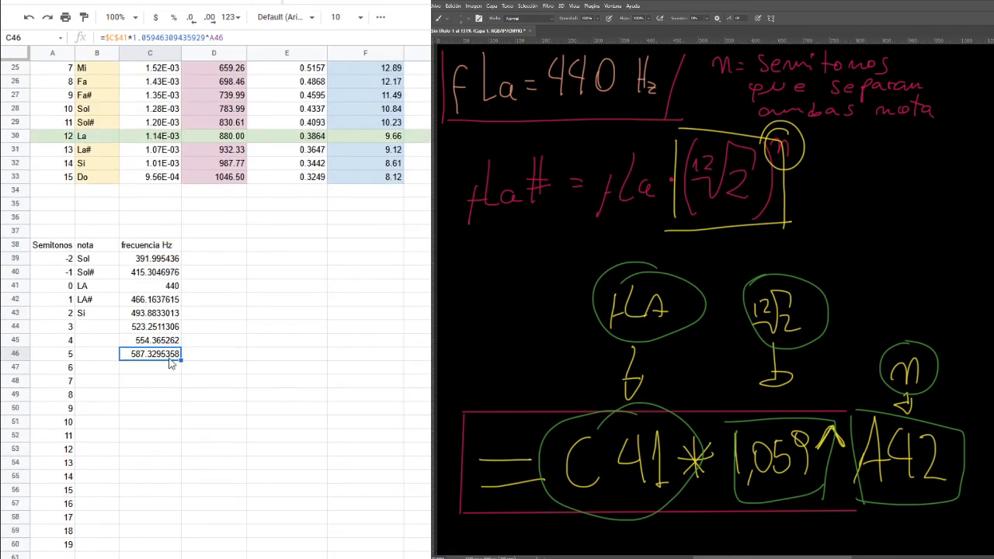
{"action": "left_click_drag", "start_coordinate": [181, 358], "coordinate": [163, 515]}
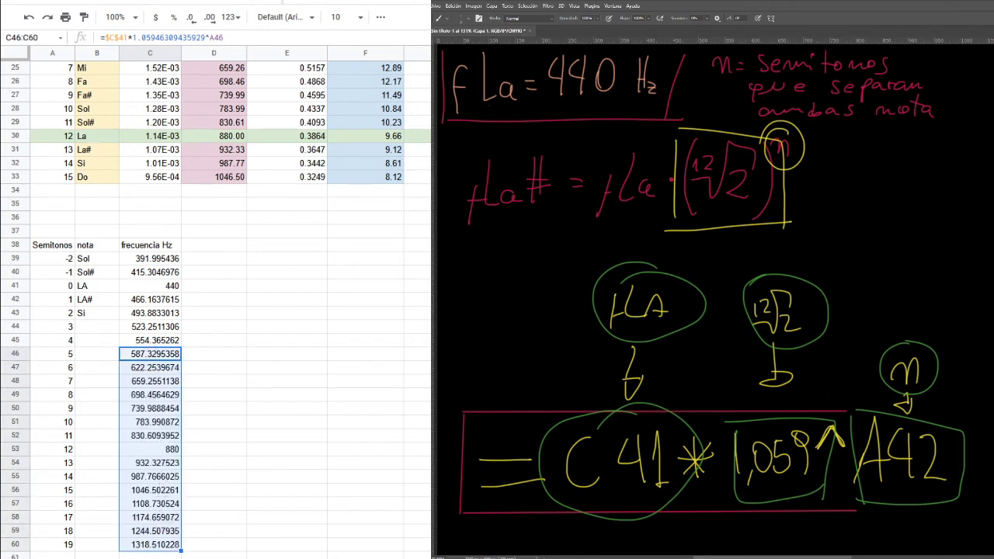
Enter La as the note name in B53, next to semitone 12
{"action": "left_click", "coordinate": [144, 449]}
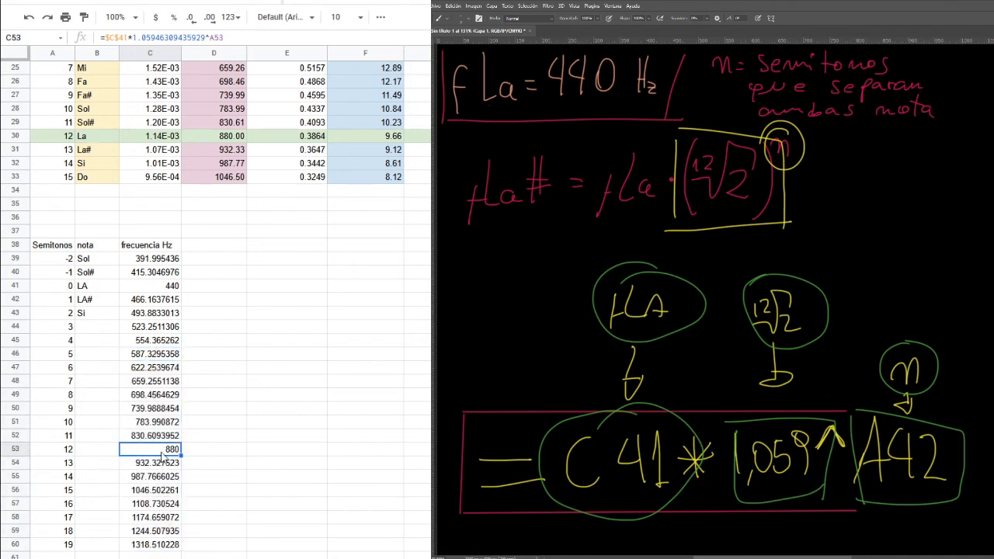
{"action": "left_click", "coordinate": [107, 451]}
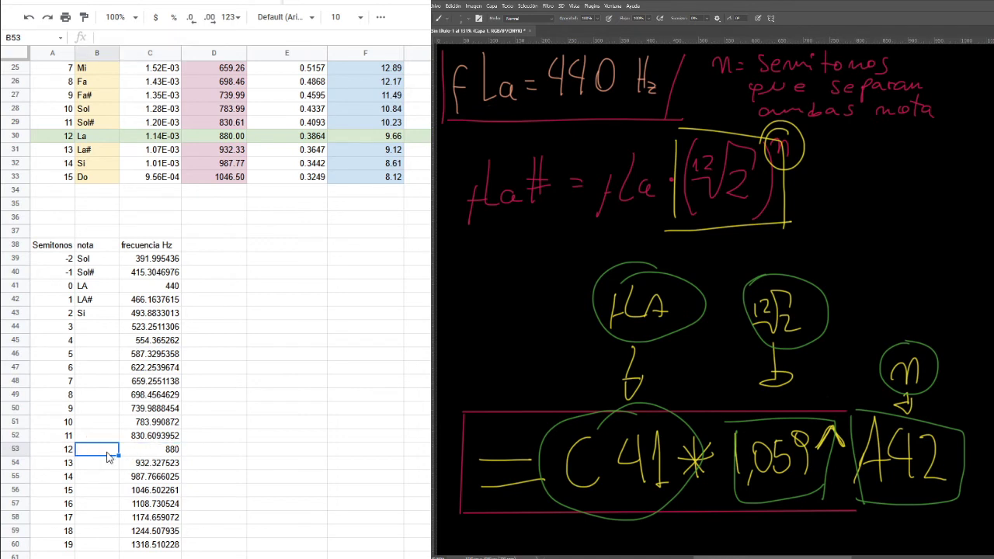
{"action": "type", "text": "La"}
{"action": "left_click", "coordinate": [68, 517]}
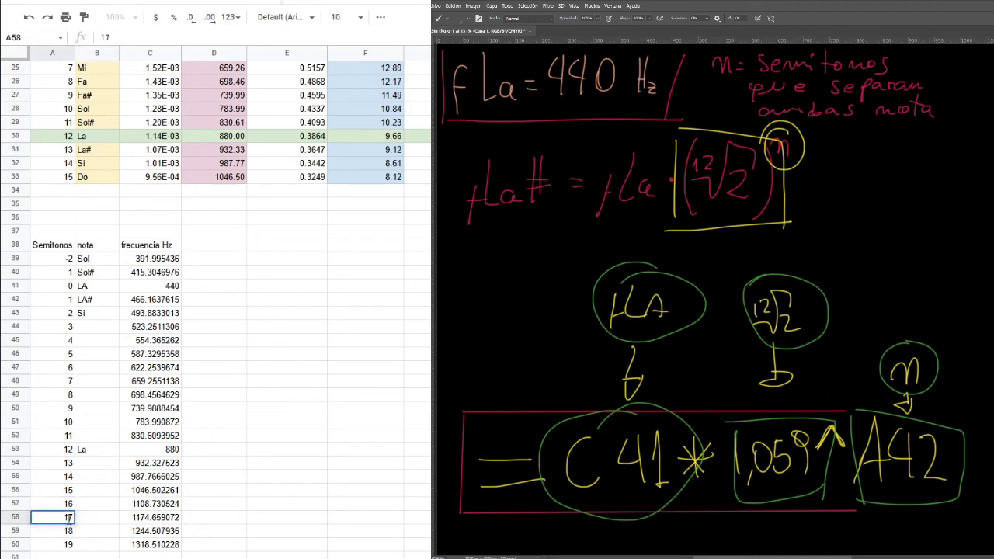
{"action": "left_click", "coordinate": [68, 543]}
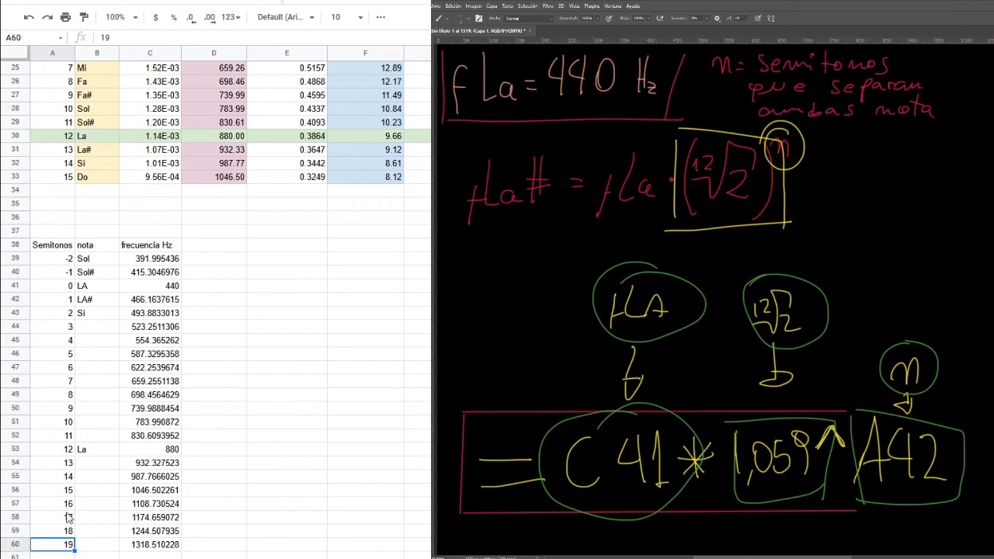
{"action": "scroll", "coordinate": [62, 520], "scroll_direction": "up", "scroll_amount": 1}
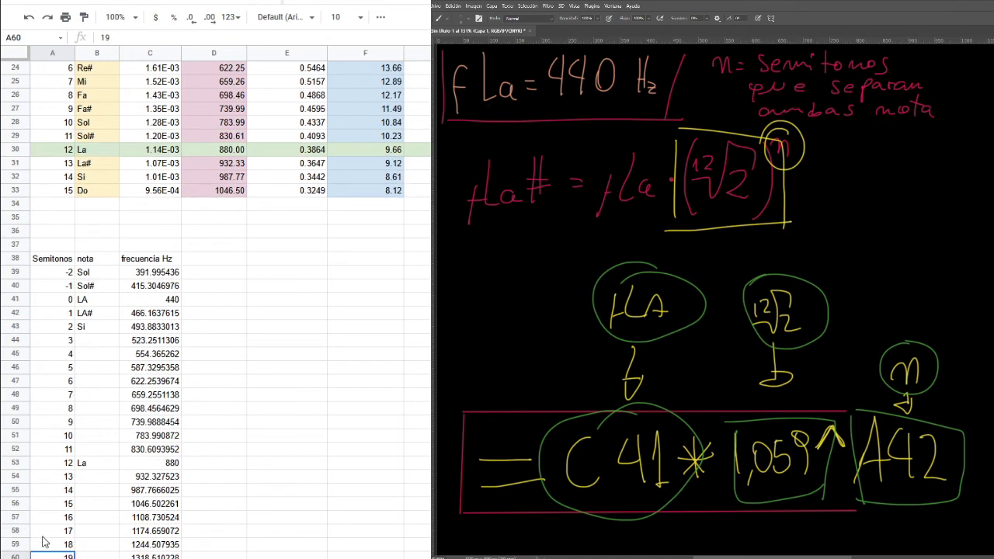
{"action": "left_click_drag", "start_coordinate": [54, 531], "coordinate": [54, 556]}
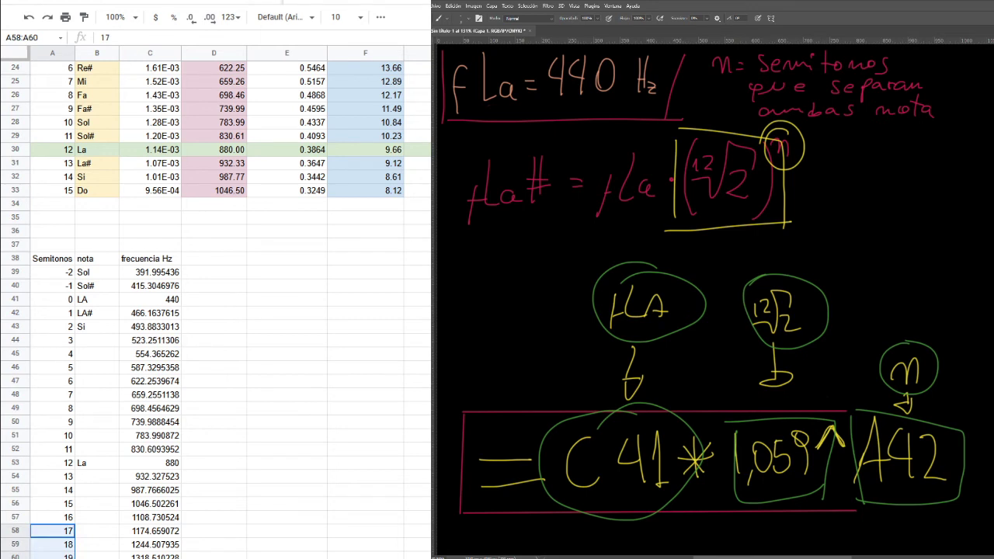
{"action": "left_click", "coordinate": [167, 554]}
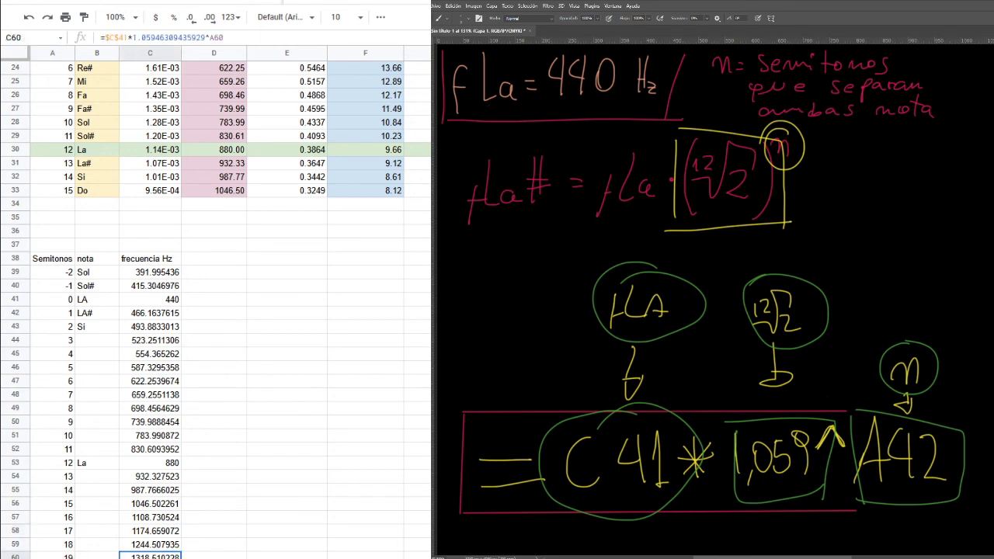
{"action": "left_click_drag", "start_coordinate": [180, 558], "coordinate": [176, 558]}
{"action": "left_click", "coordinate": [156, 558]}
Enter the note names Do, Do# and Re in B44:B46, next to semitones 3 to 5
{"action": "left_click", "coordinate": [89, 344]}
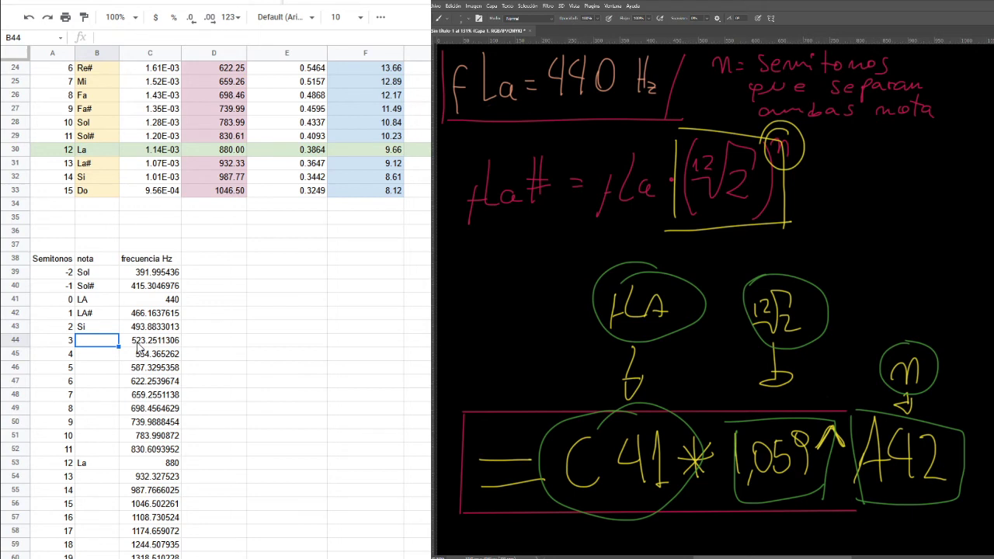
{"action": "type", "text": "Da"}
{"action": "key", "text": "BackSpace"}
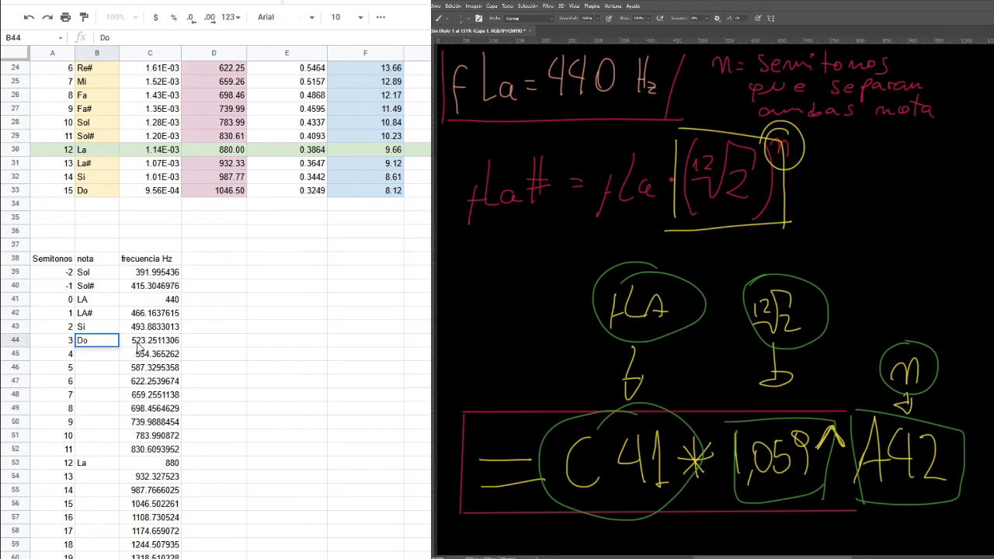
{"action": "type", "text": "o"}
{"action": "key", "text": "Return"}
{"action": "type", "text": "Do"}
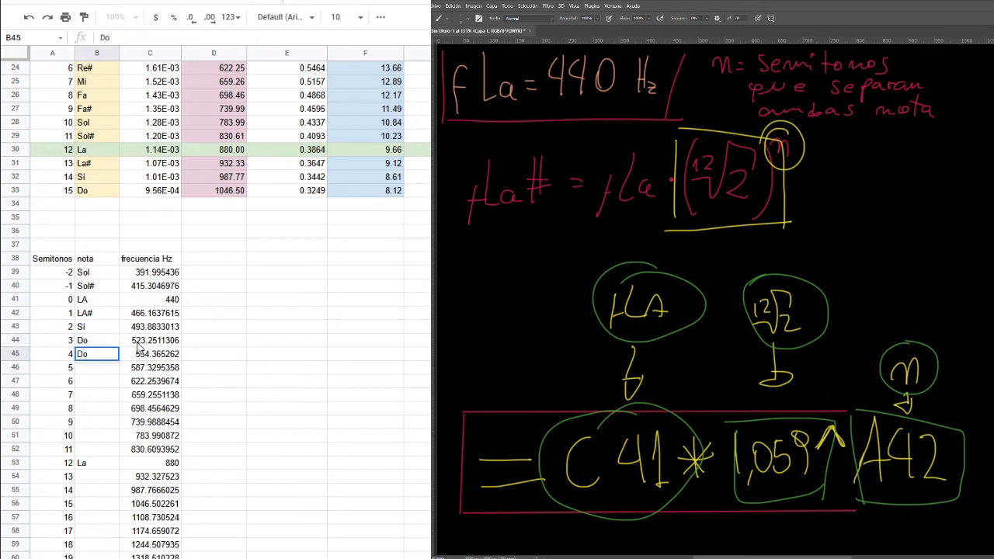
{"action": "type", "text": "#"}
{"action": "key", "text": "Return"}
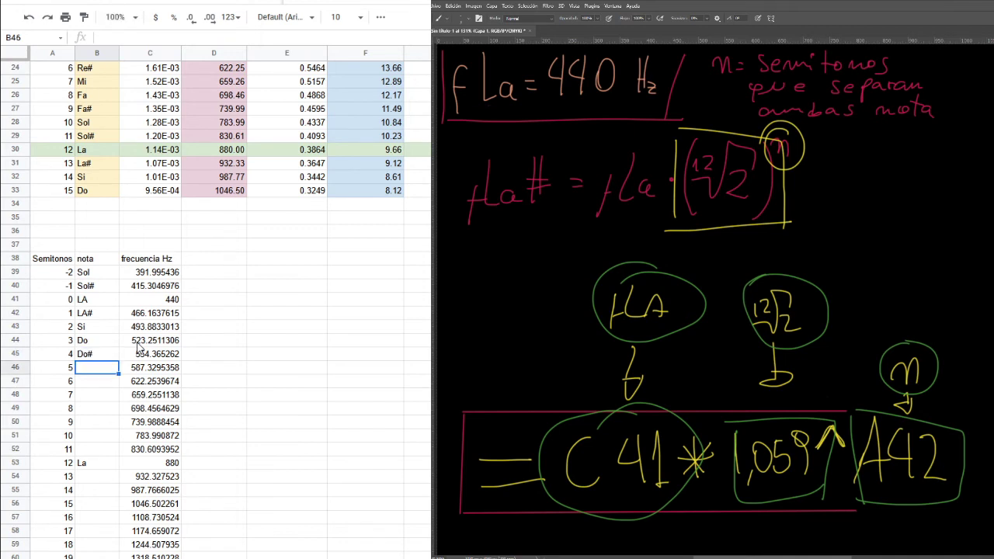
{"action": "type", "text": "Re"}
{"action": "key", "text": "Return"}
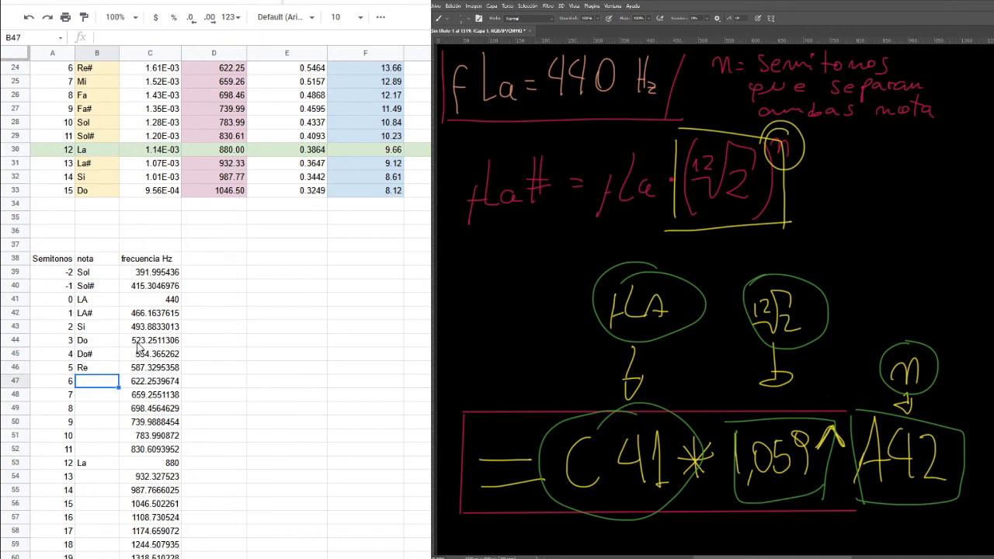
Add the column header Periodo in D38, next to frecuencia Hz
{"action": "left_click", "coordinate": [201, 263]}
{"action": "scroll", "coordinate": [171, 531], "scroll_direction": "up", "scroll_amount": 2}
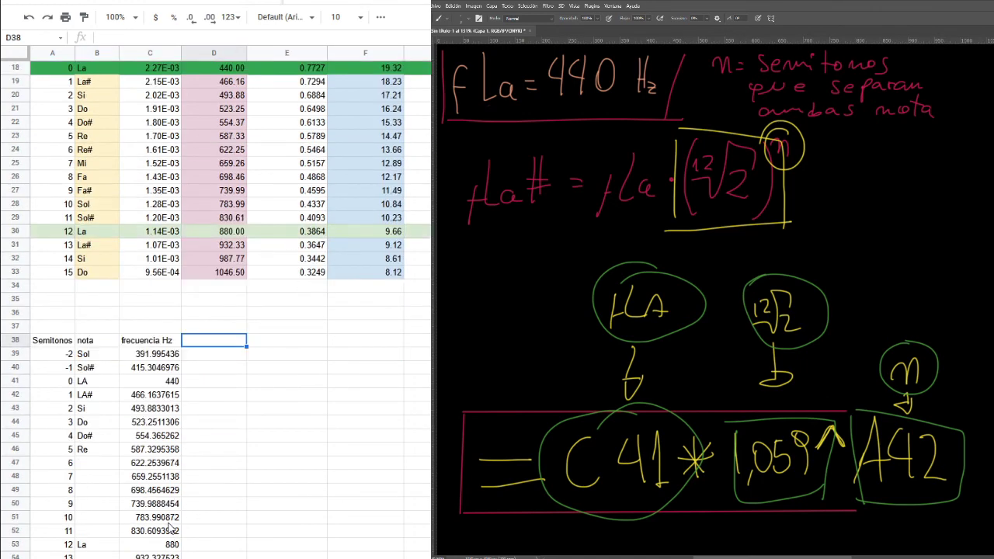
{"action": "scroll", "coordinate": [172, 531], "scroll_direction": "down", "scroll_amount": 2}
{"action": "scroll", "coordinate": [172, 531], "scroll_direction": "up", "scroll_amount": 5}
{"action": "scroll", "coordinate": [172, 527], "scroll_direction": "down", "scroll_amount": 5}
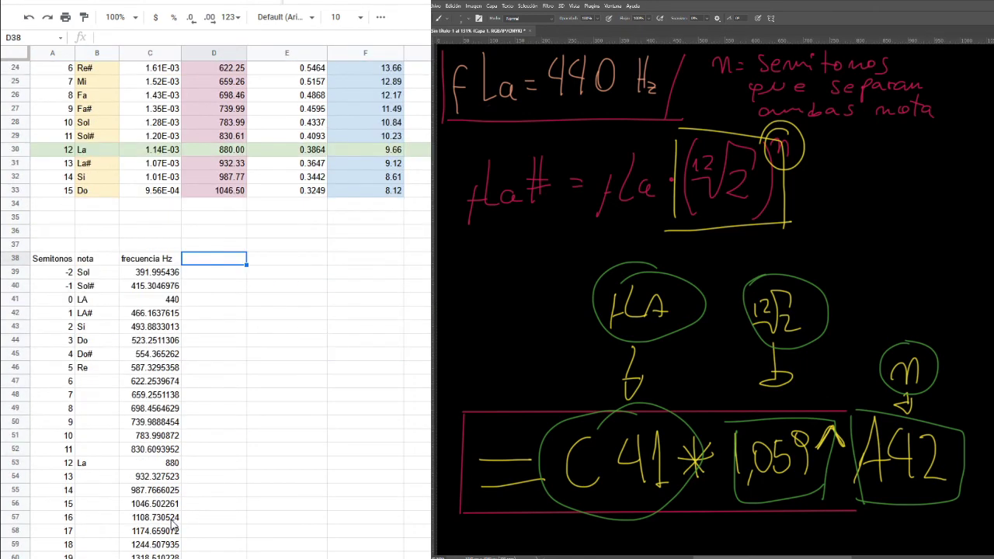
{"action": "type", "text": "Periodo"}
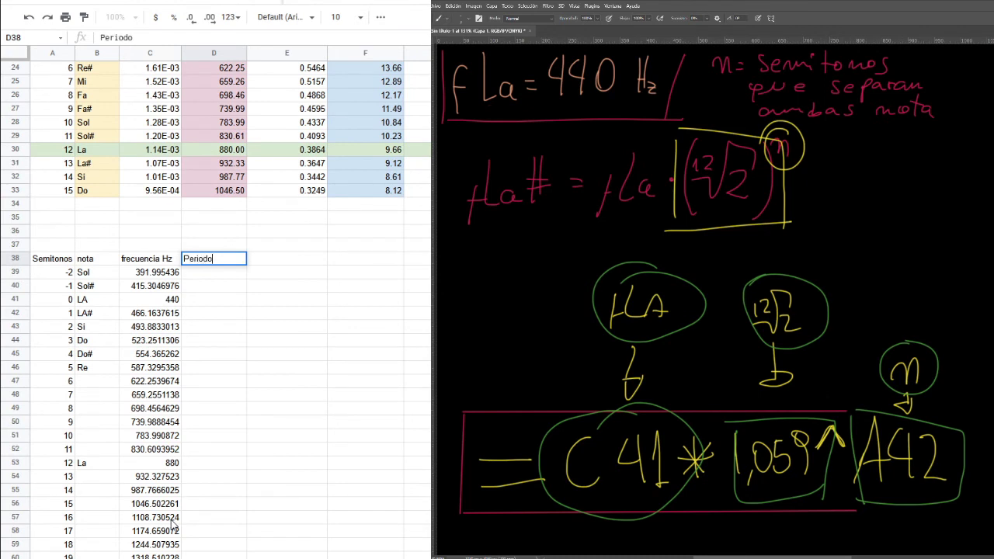
{"action": "left_click", "coordinate": [218, 276]}
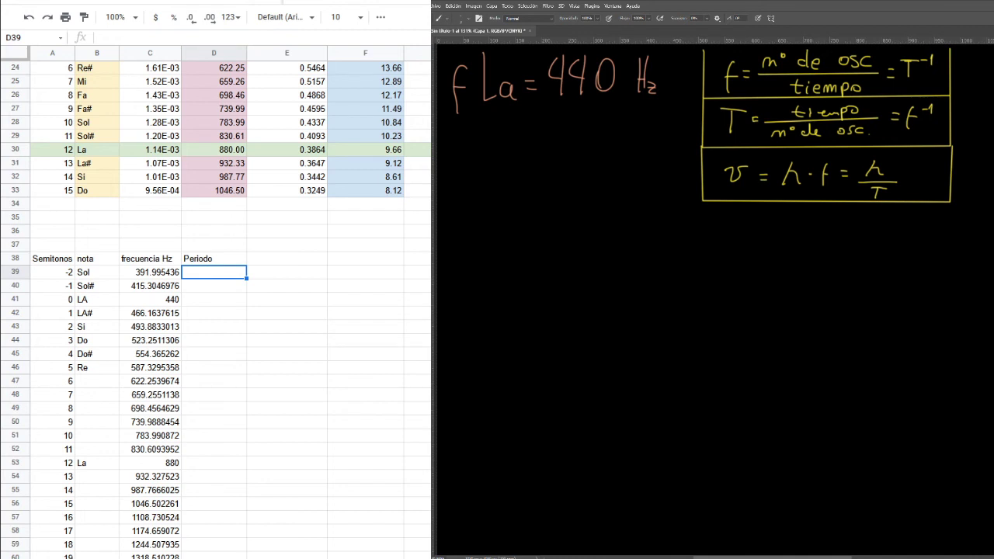
Enter the formula =C41 in D41 to reference the LA frequency
{"action": "left_click", "coordinate": [155, 305]}
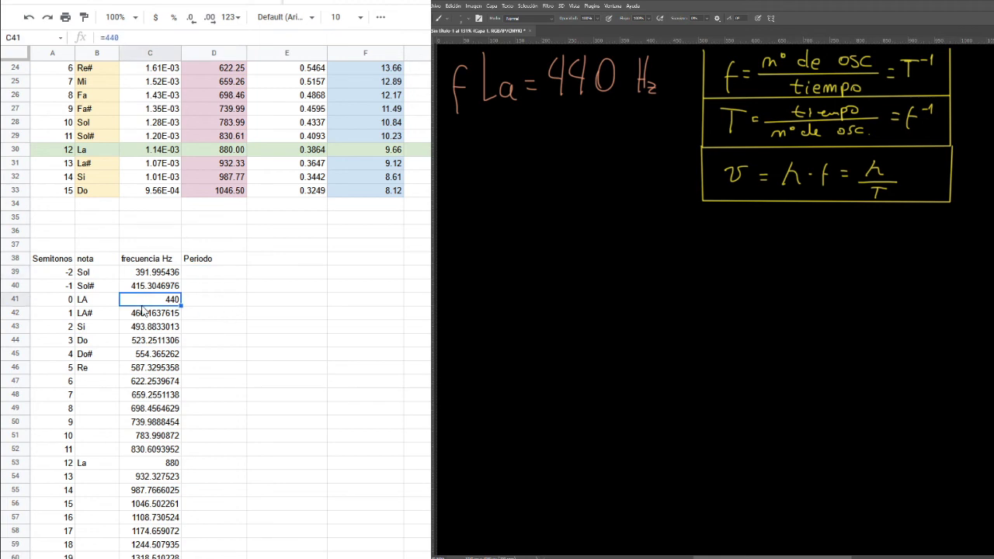
{"action": "left_click", "coordinate": [223, 307]}
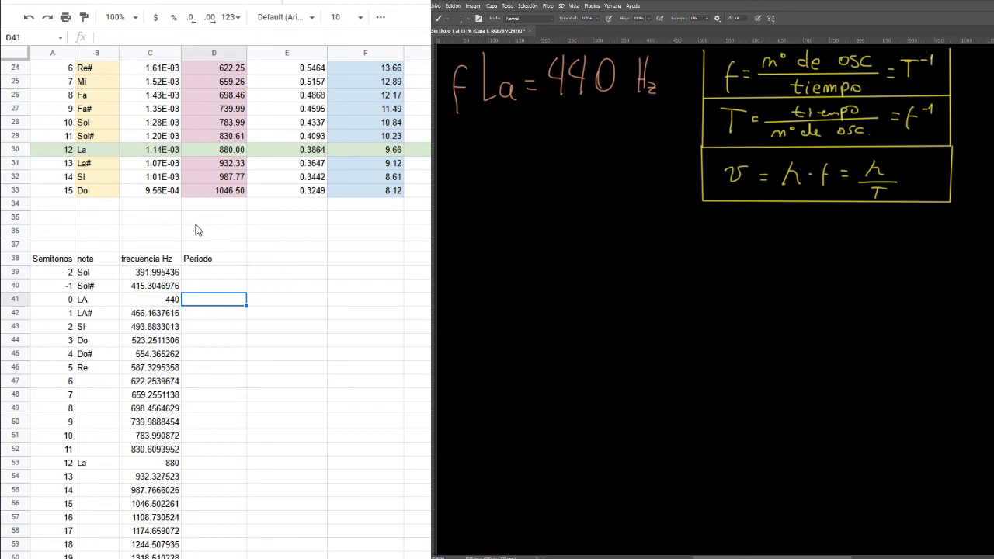
{"action": "left_click", "coordinate": [214, 38]}
{"action": "left_click", "coordinate": [153, 302]}
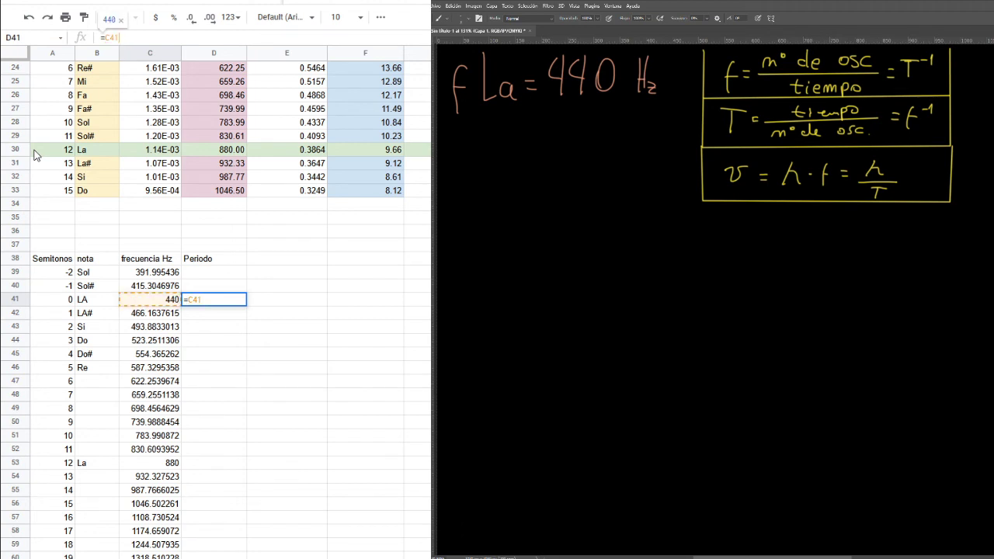
{"action": "key", "text": "Return"}
Examine the exponent operator in the formula of D30 in the upper table
{"action": "left_click", "coordinate": [224, 156]}
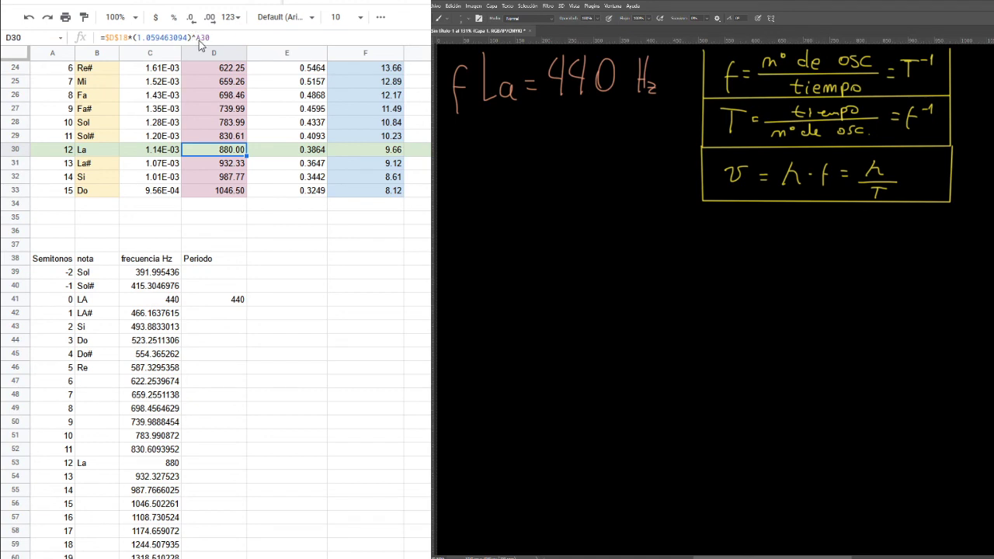
{"action": "left_click", "coordinate": [199, 38]}
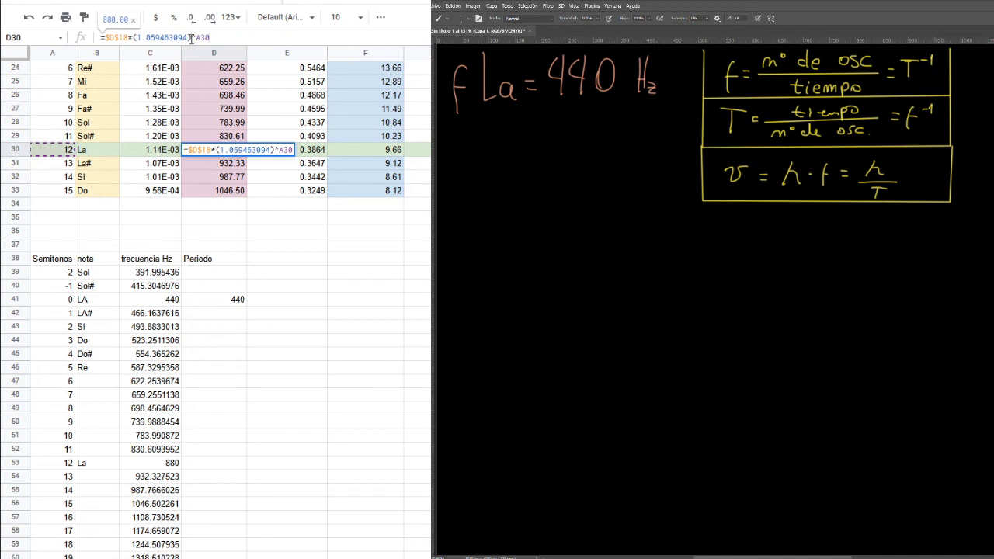
{"action": "left_click_drag", "start_coordinate": [191, 37], "coordinate": [196, 37]}
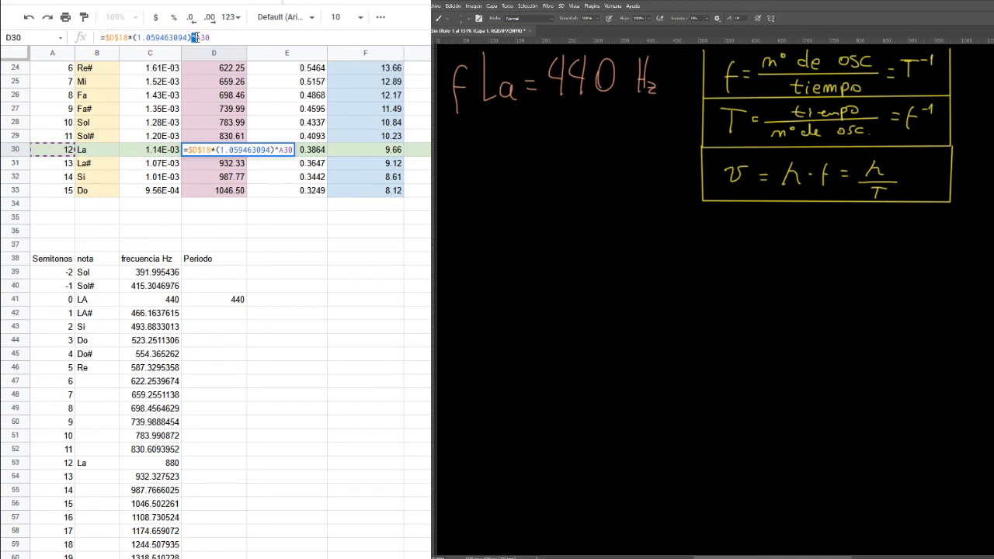
Extend the period formula in D41 to =C41^-1
{"action": "left_click", "coordinate": [208, 300]}
{"action": "left_click", "coordinate": [147, 38]}
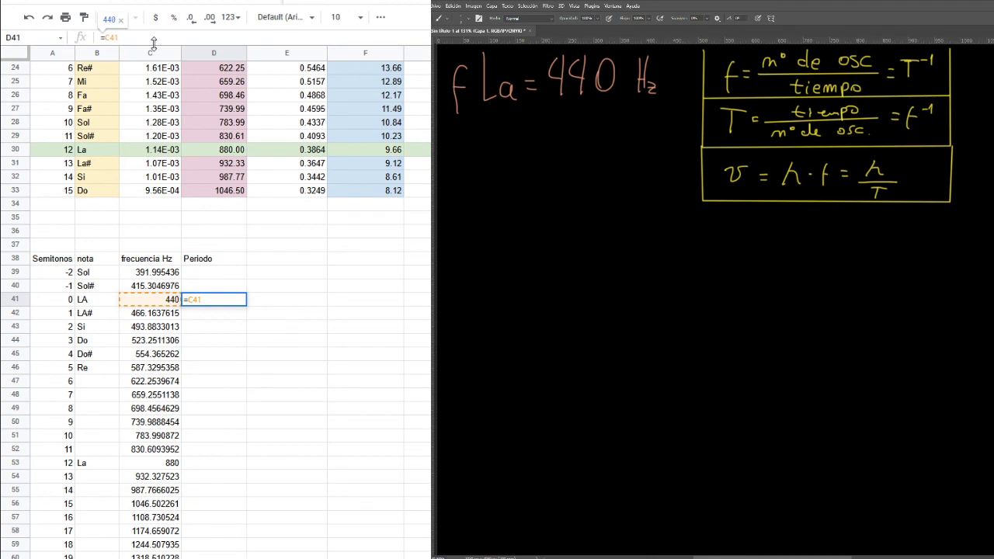
{"action": "type", "text": "^"}
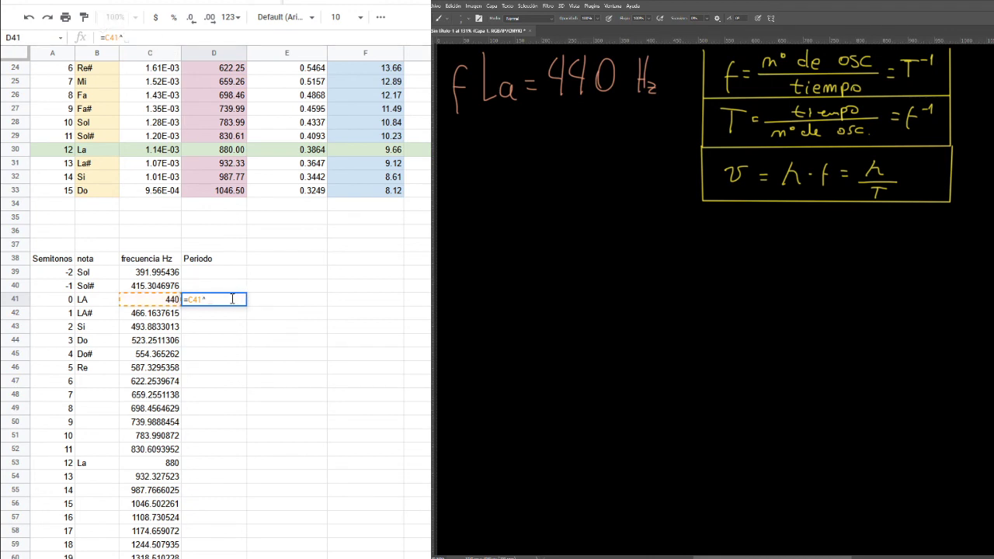
{"action": "type", "text": "-1"}
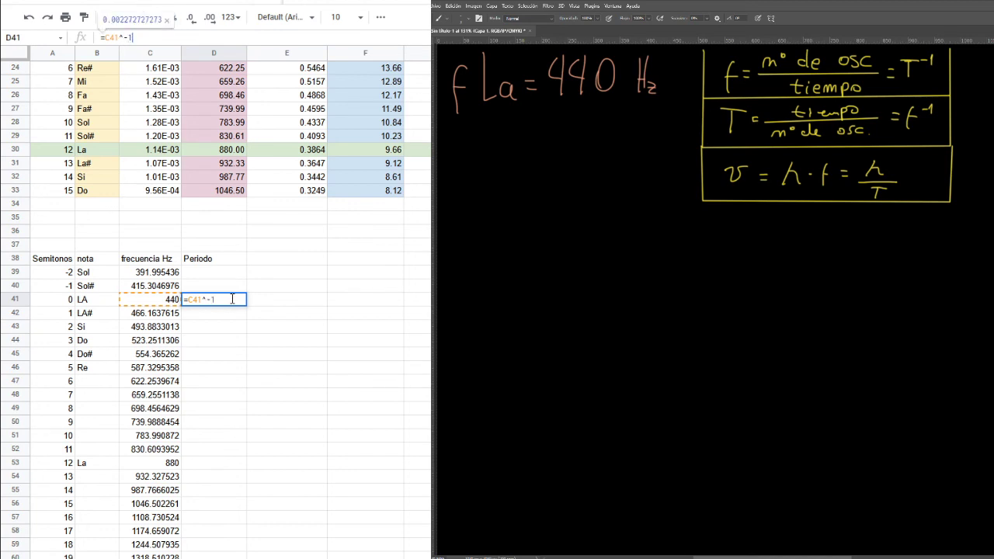
{"action": "key", "text": "Return"}
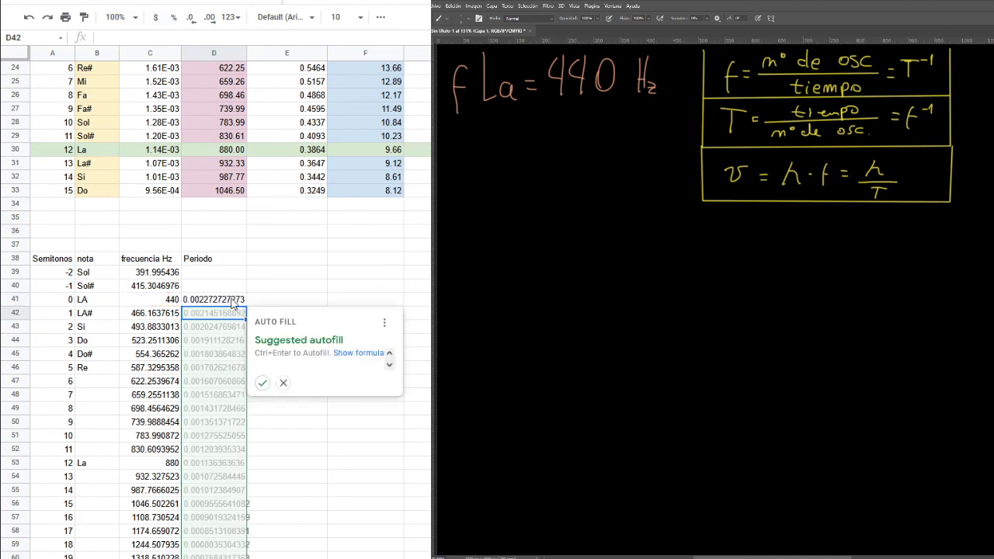
Accept the suggested autofill of the period formula below D41 and fill it up to D39
{"action": "left_click", "coordinate": [262, 383]}
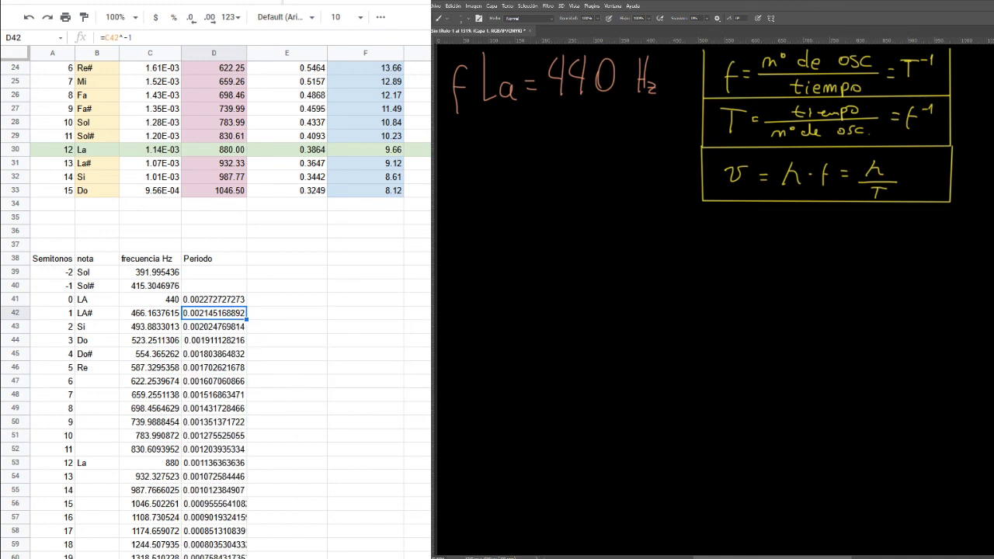
{"action": "left_click", "coordinate": [226, 303]}
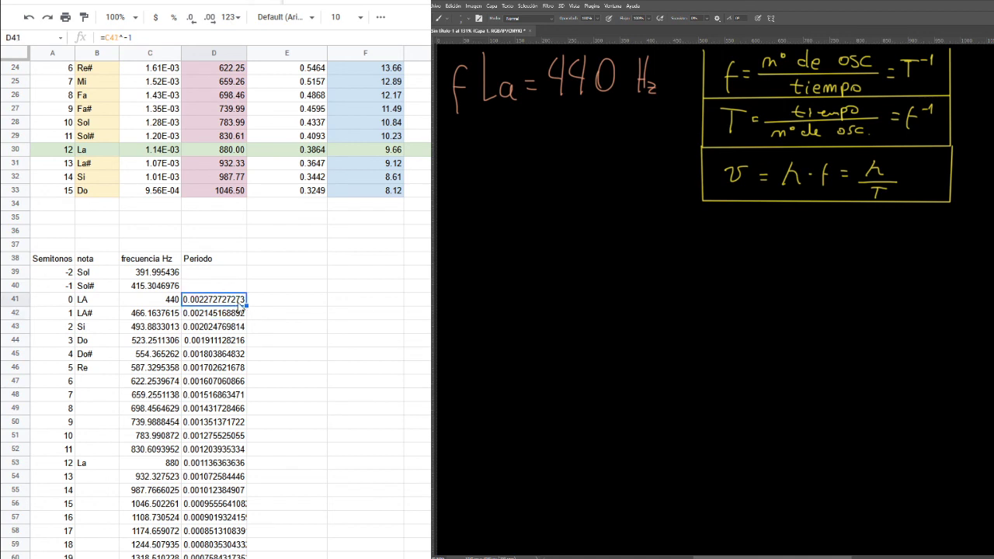
{"action": "left_click_drag", "start_coordinate": [246, 306], "coordinate": [244, 272]}
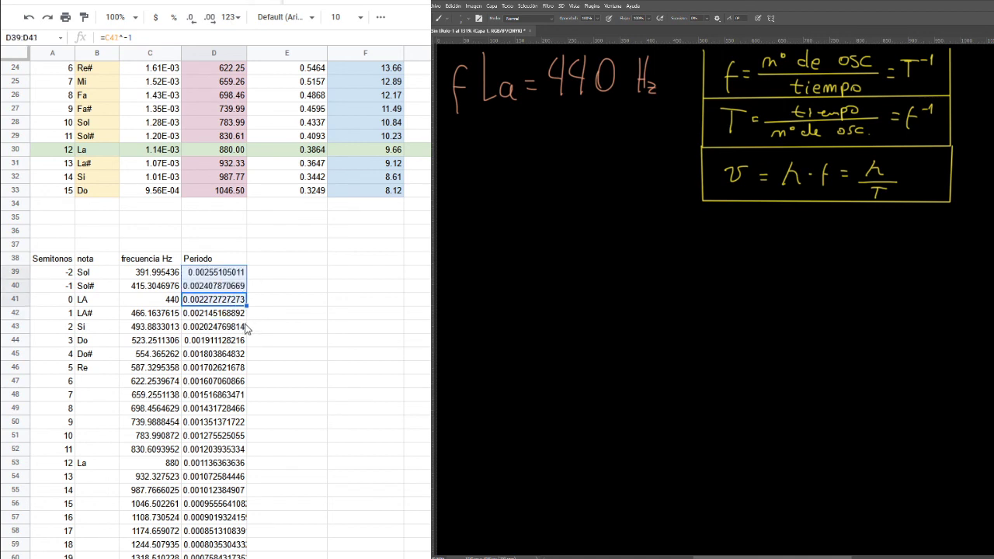
{"action": "left_click", "coordinate": [228, 285]}
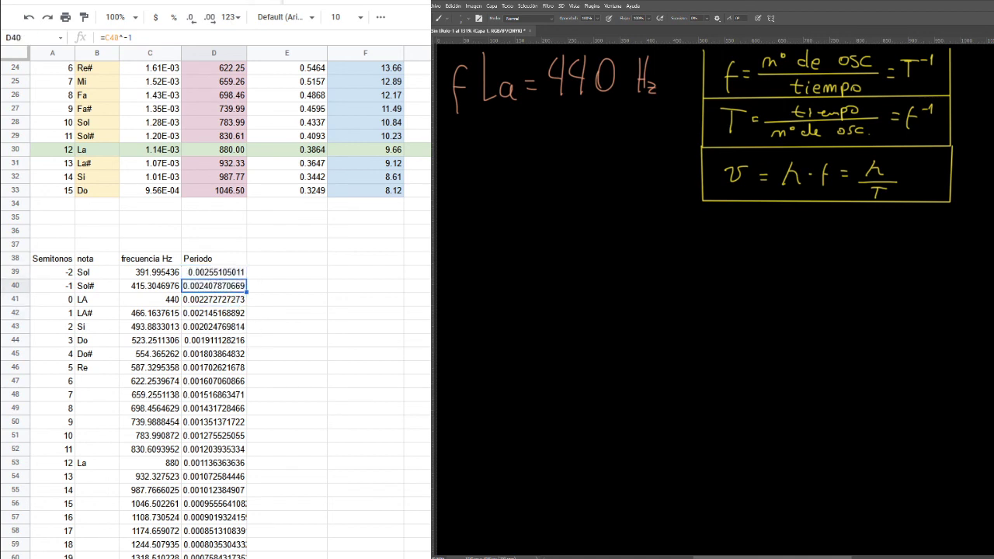
{"action": "left_click", "coordinate": [221, 278]}
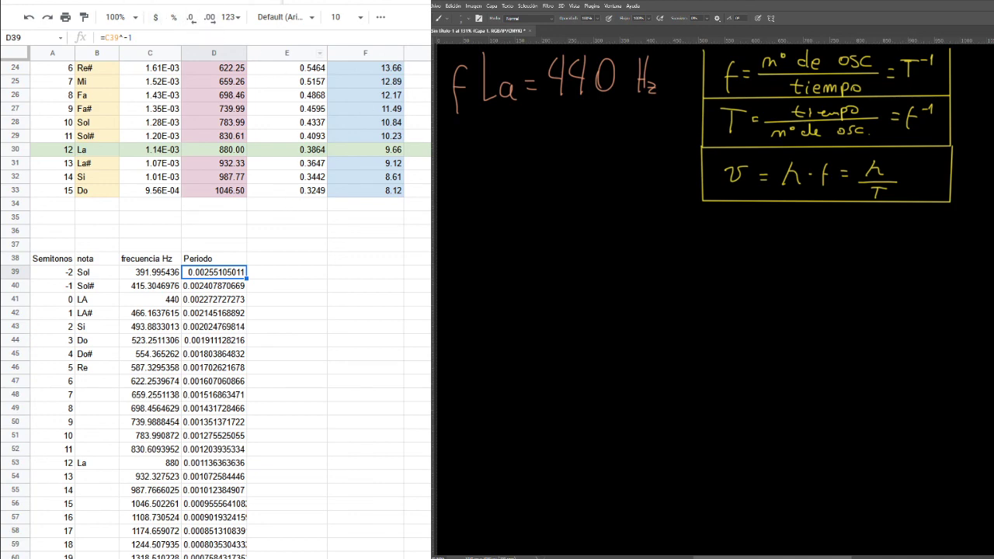
Format the Periodo values in D39:D68 as Scientific numbers
{"action": "scroll", "coordinate": [289, 200], "scroll_direction": "up", "scroll_amount": 4}
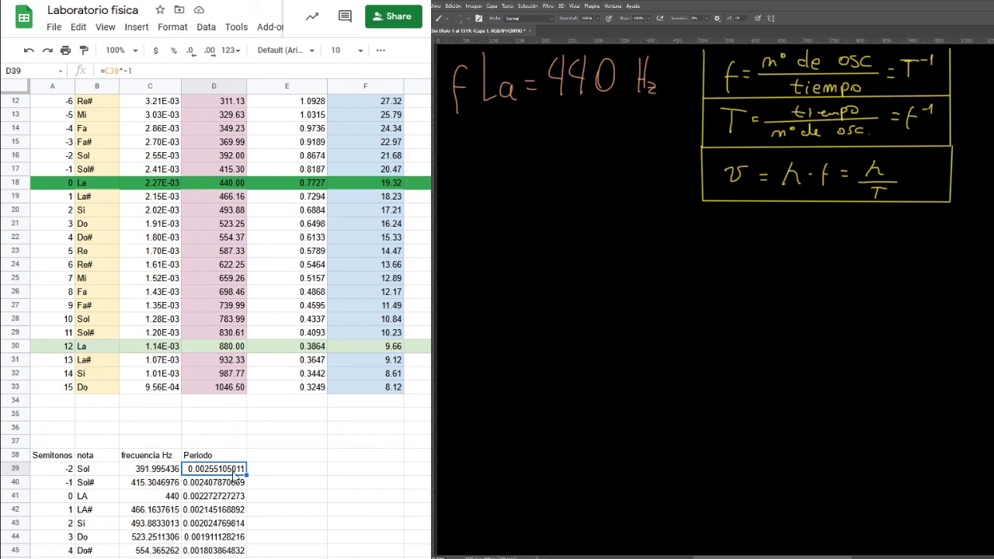
{"action": "scroll", "coordinate": [242, 497], "scroll_direction": "down", "scroll_amount": 2}
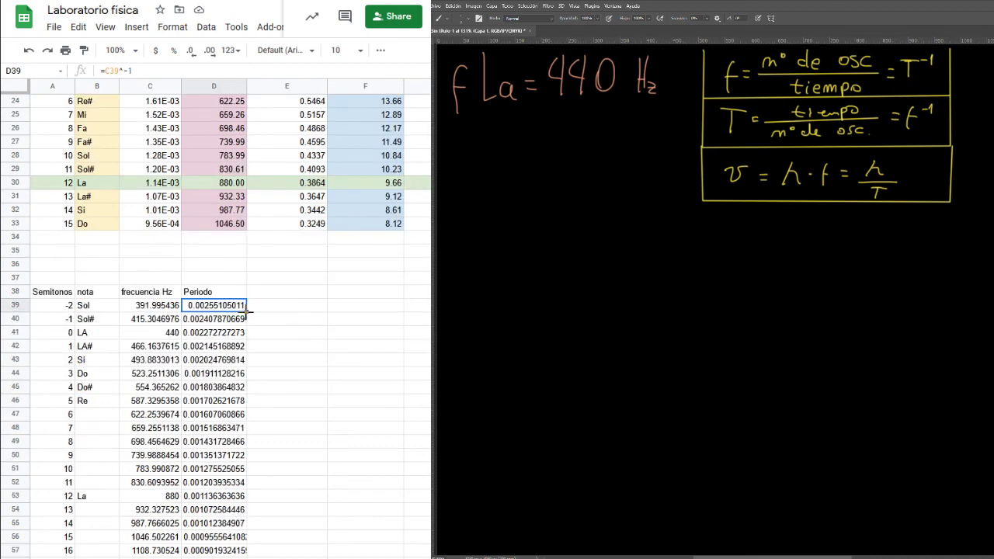
{"action": "key", "text": "ctrl+shift+Down"}
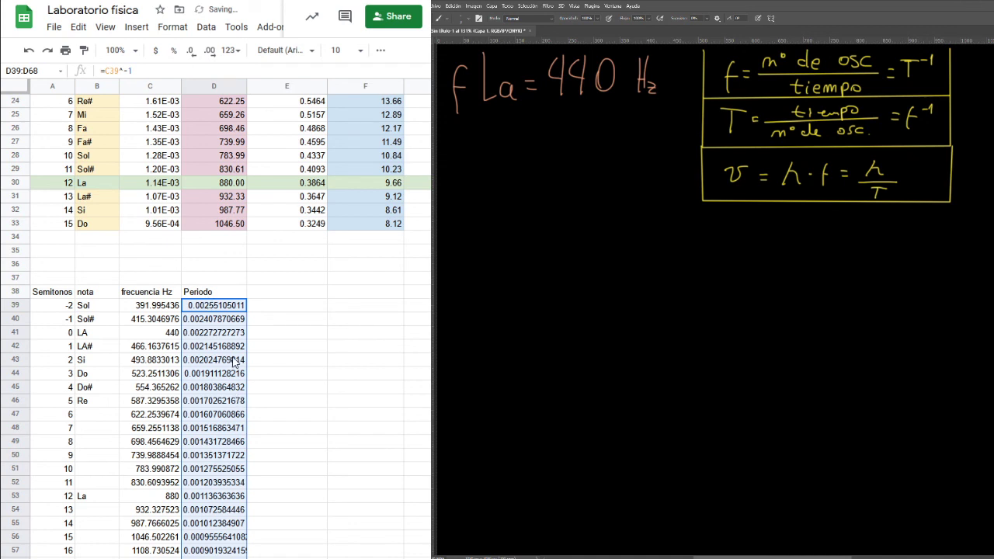
{"action": "left_click", "coordinate": [171, 28]}
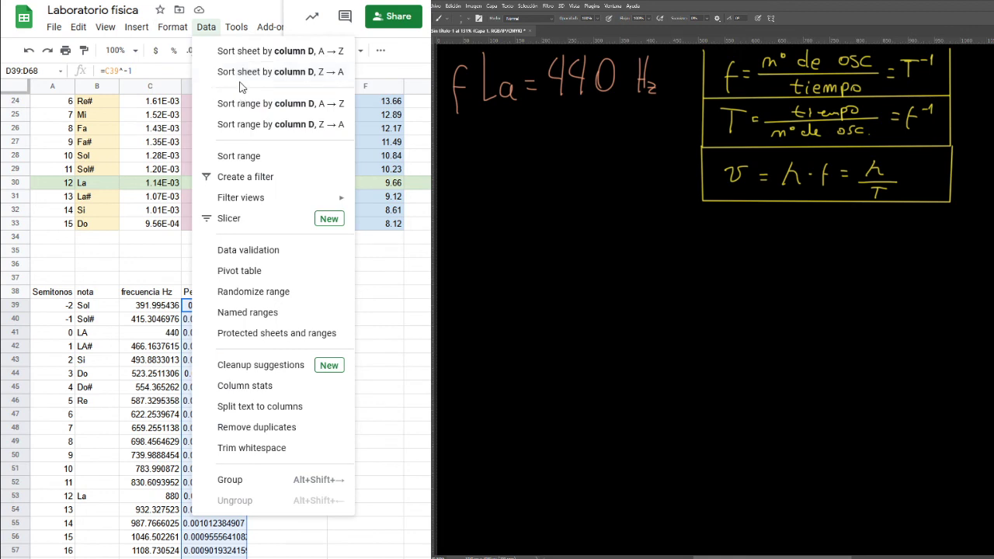
{"action": "mouse_move", "coordinate": [188, 87]}
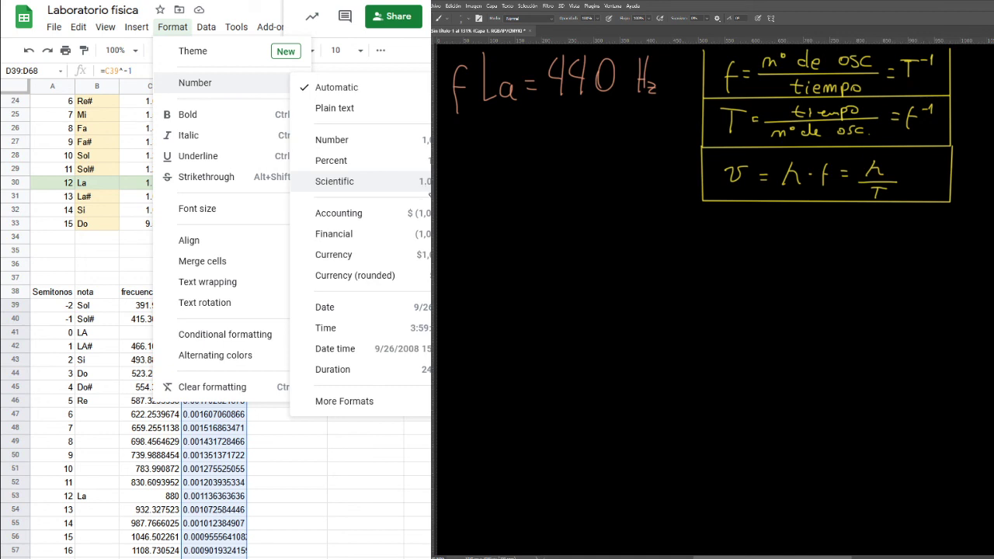
{"action": "left_click", "coordinate": [383, 186]}
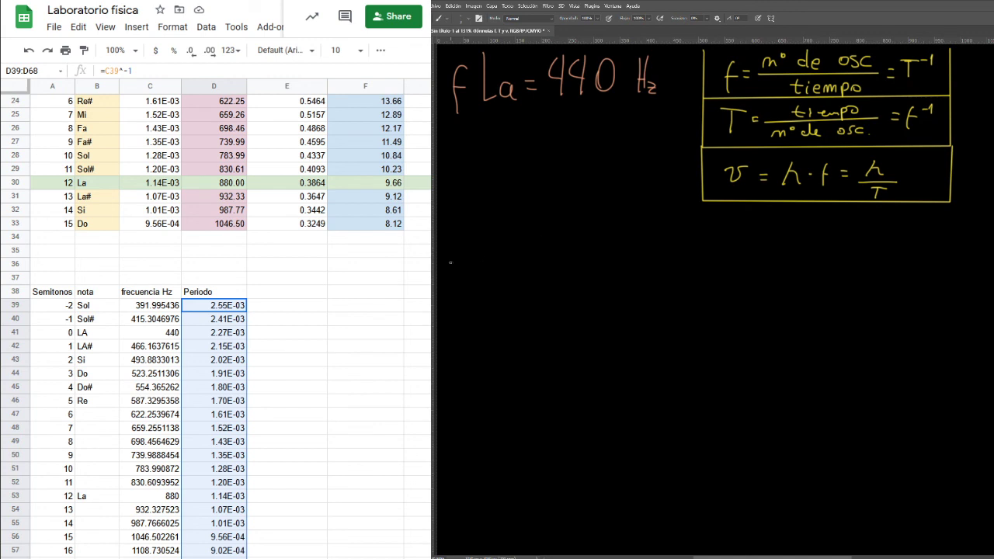
Switch to the drawing canvas and handwrite 2,55 E-03 in green below the fLa = 440 Hz note
{"action": "left_click_drag", "start_coordinate": [505, 254], "coordinate": [525, 281]}
{"action": "left_click_drag", "start_coordinate": [553, 246], "coordinate": [536, 275]}
{"action": "left_click_drag", "start_coordinate": [590, 247], "coordinate": [571, 272]}
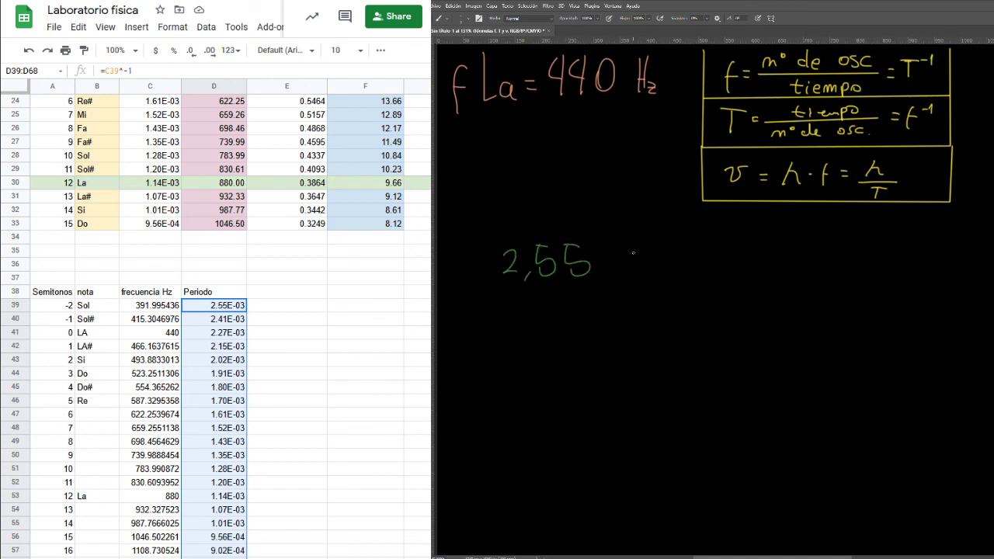
{"action": "mouse_move", "coordinate": [633, 248]}
{"action": "left_mouse_down"}
{"action": "mouse_move", "coordinate": [620, 253]}
{"action": "mouse_move", "coordinate": [639, 275]}
{"action": "left_mouse_up"}
{"action": "left_click_drag", "start_coordinate": [621, 259], "coordinate": [661, 259]}
{"action": "mouse_move", "coordinate": [686, 251]}
{"action": "left_mouse_down"}
{"action": "mouse_move", "coordinate": [677, 270]}
{"action": "mouse_move", "coordinate": [688, 251]}
{"action": "mouse_move", "coordinate": [697, 275]}
{"action": "left_mouse_up"}
Draw an arrow down from the E and handwrite the equivalent 2,55 × 10^-03 beneath the number
{"action": "mouse_move", "coordinate": [626, 281]}
{"action": "left_mouse_down"}
{"action": "mouse_move", "coordinate": [634, 294]}
{"action": "mouse_move", "coordinate": [608, 331]}
{"action": "left_mouse_up"}
{"action": "mouse_move", "coordinate": [608, 321]}
{"action": "left_mouse_down"}
{"action": "mouse_move", "coordinate": [598, 332]}
{"action": "mouse_move", "coordinate": [618, 335]}
{"action": "mouse_move", "coordinate": [634, 313]}
{"action": "left_mouse_up"}
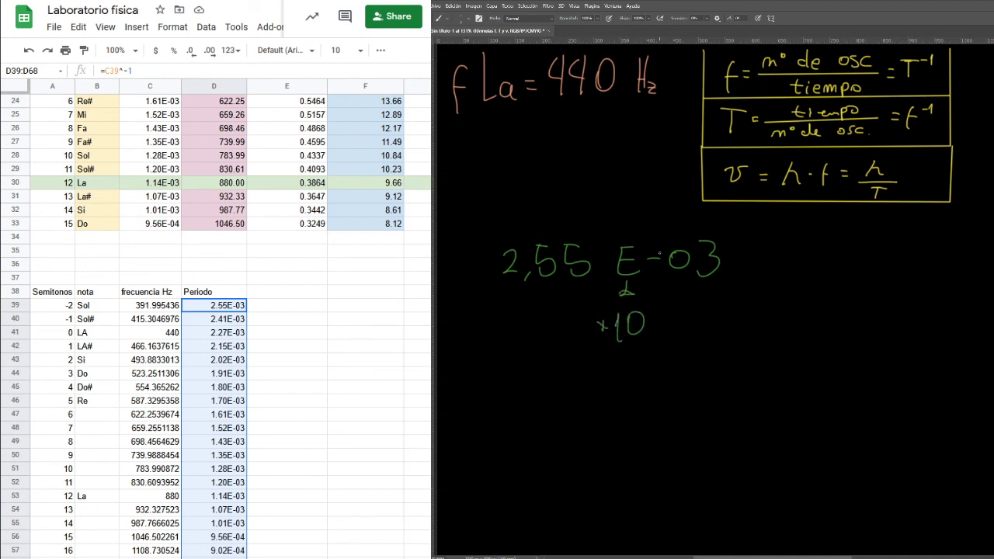
{"action": "mouse_move", "coordinate": [527, 324]}
{"action": "left_mouse_down"}
{"action": "mouse_move", "coordinate": [549, 350]}
{"action": "mouse_move", "coordinate": [584, 322]}
{"action": "mouse_move", "coordinate": [578, 347]}
{"action": "left_mouse_up"}
{"action": "mouse_move", "coordinate": [650, 309]}
{"action": "left_mouse_down"}
{"action": "mouse_move", "coordinate": [681, 308]}
{"action": "mouse_move", "coordinate": [674, 315]}
{"action": "left_mouse_up"}
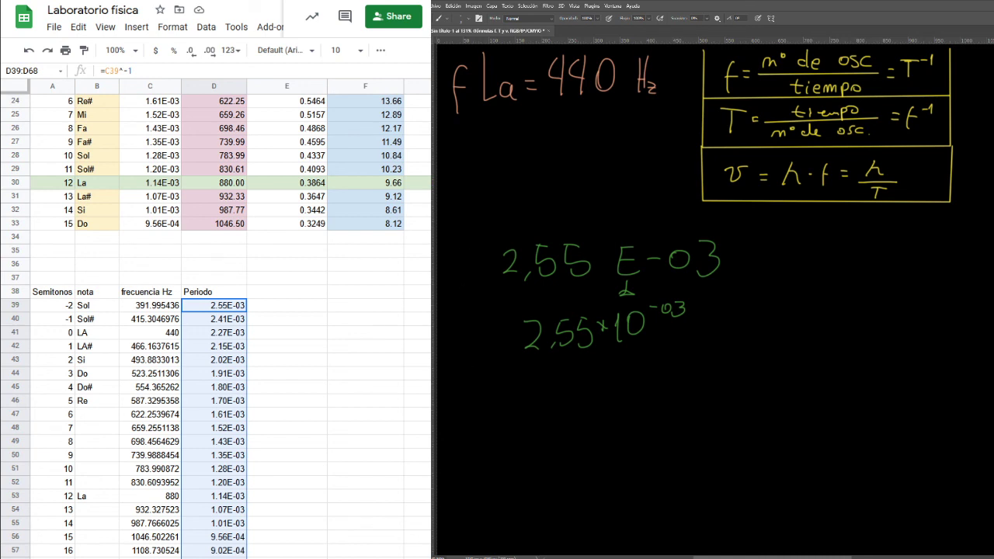
Return to the spreadsheet and select E38, next to the Periodo header
{"action": "left_click", "coordinate": [286, 292]}
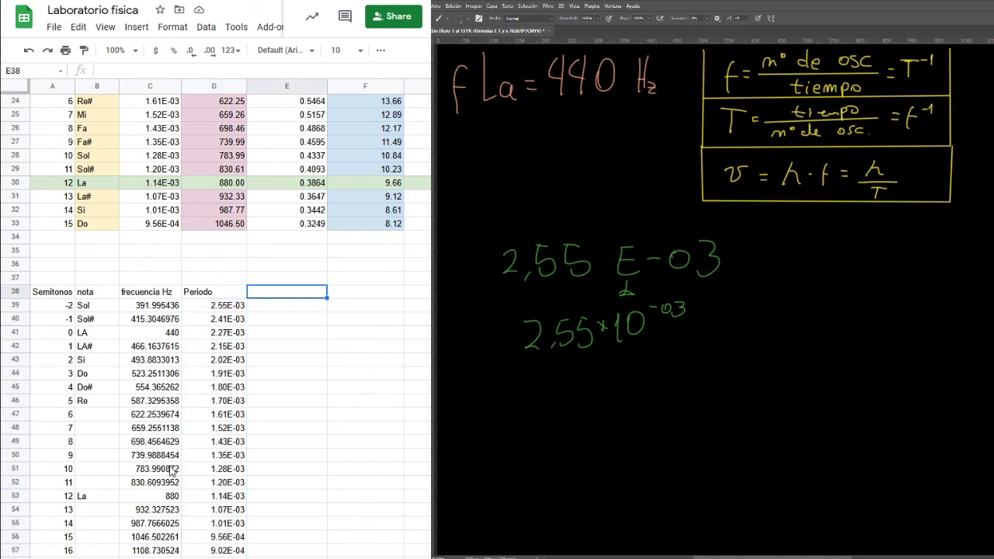